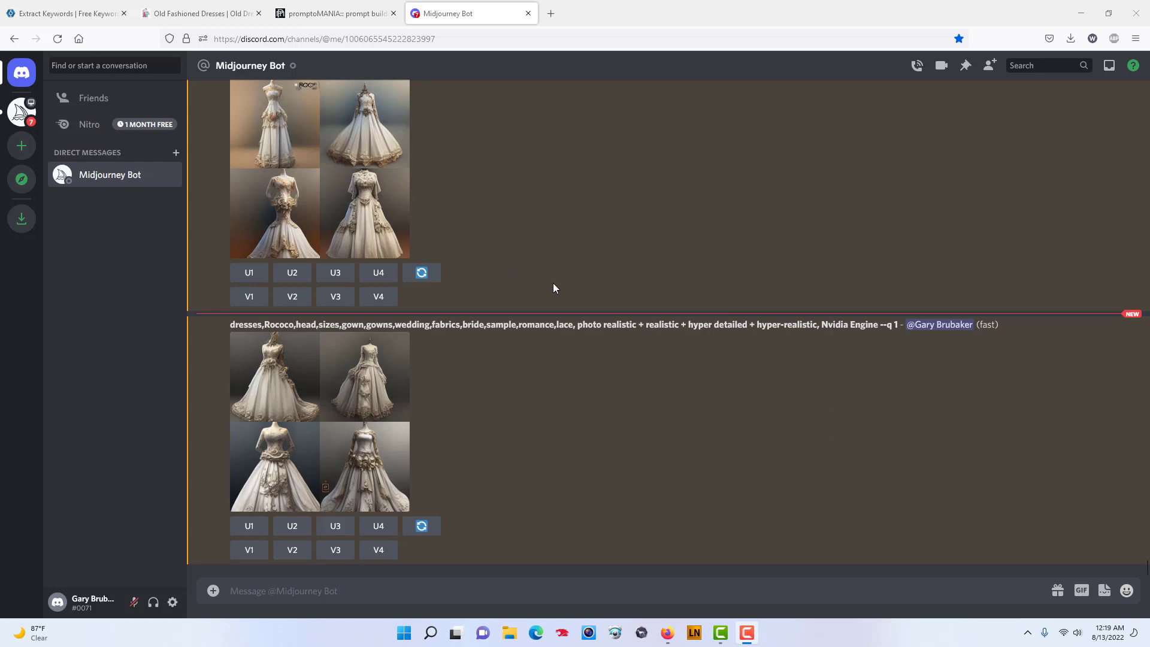
Copy the "old-fashioned-dresses" part of the address of the Vintage Dancer page
left_click(77, 15)
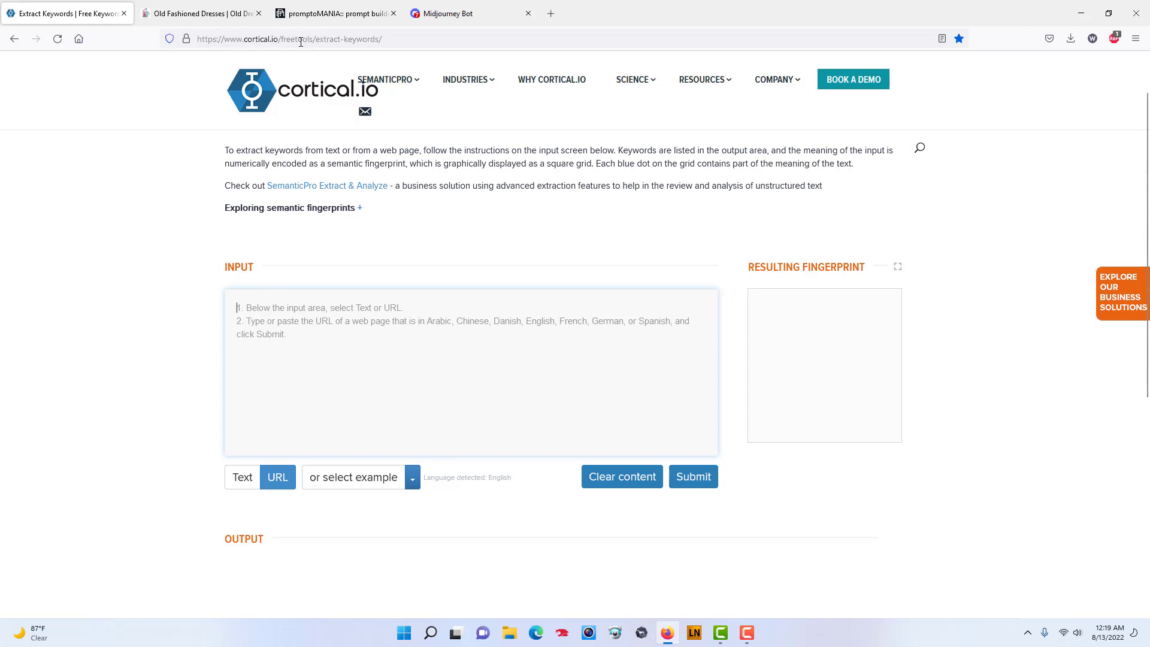
left_click(205, 18)
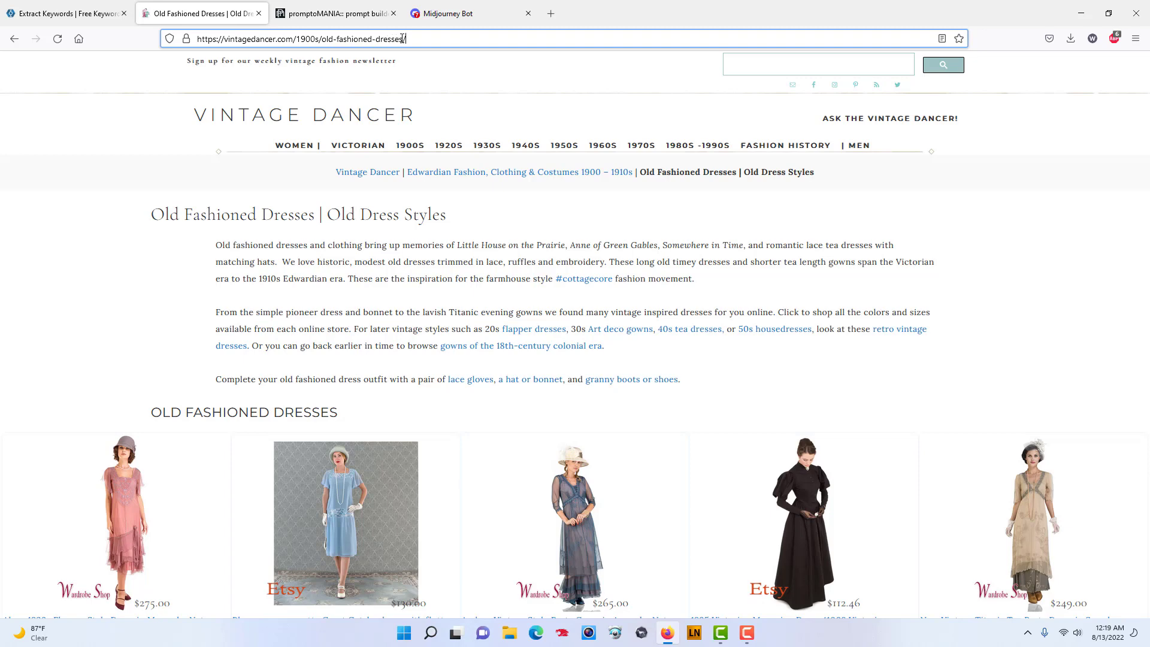
left_click_drag(403, 39, 327, 40)
right_click(327, 39)
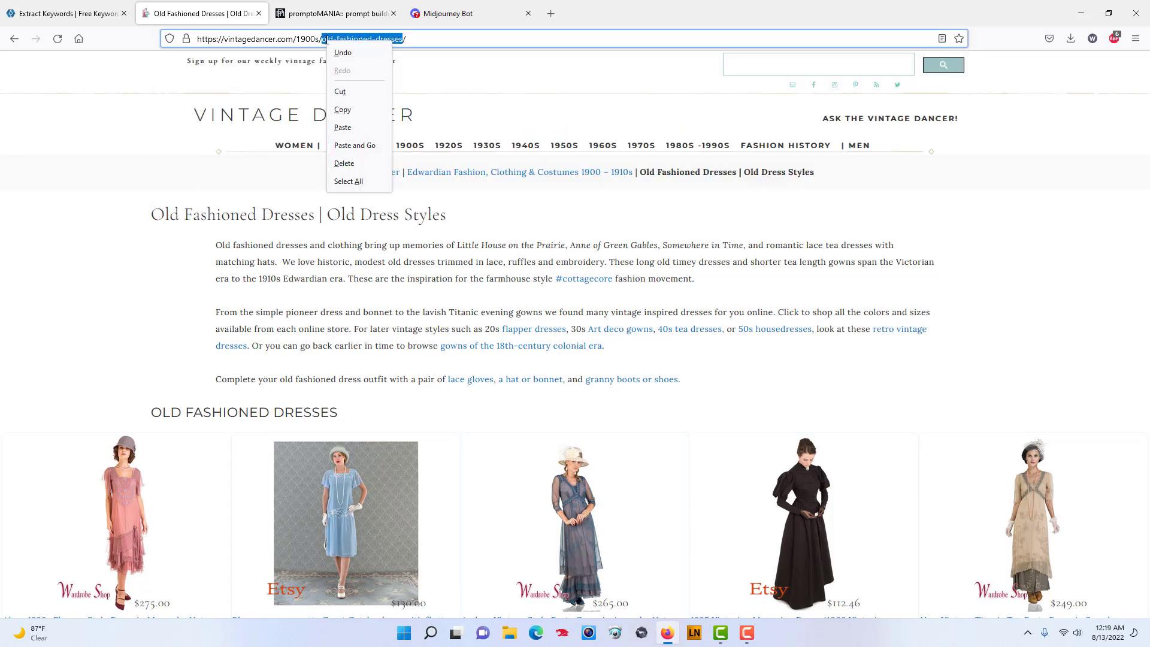
left_click(350, 110)
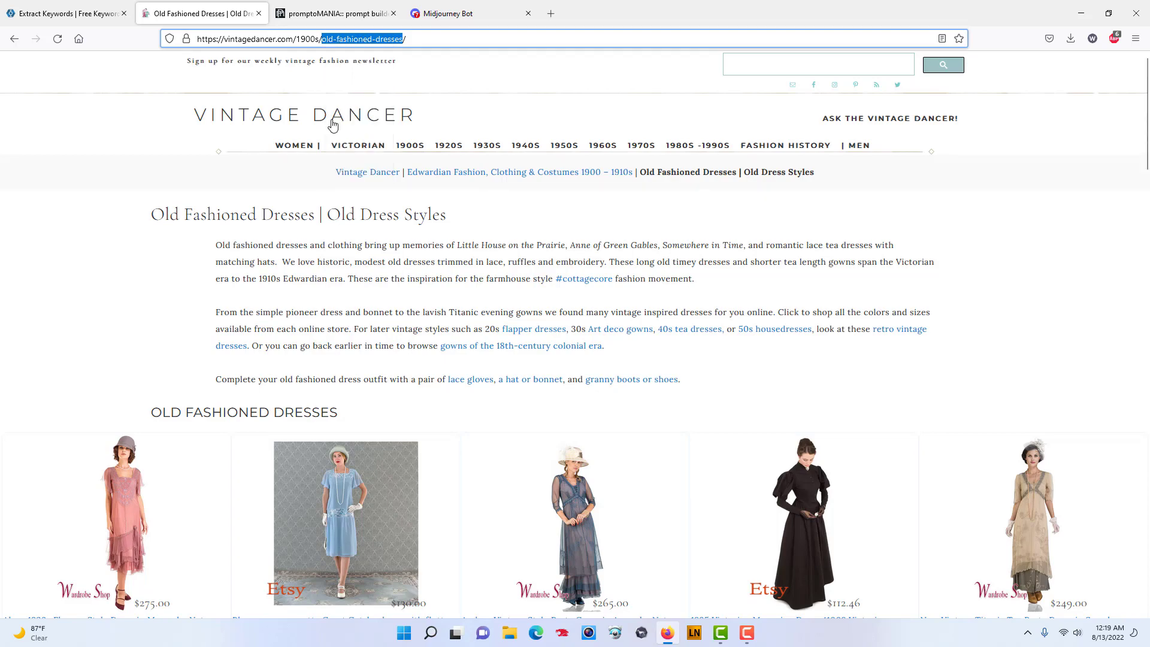
left_click(142, 244)
scroll(151, 247, "down", 7)
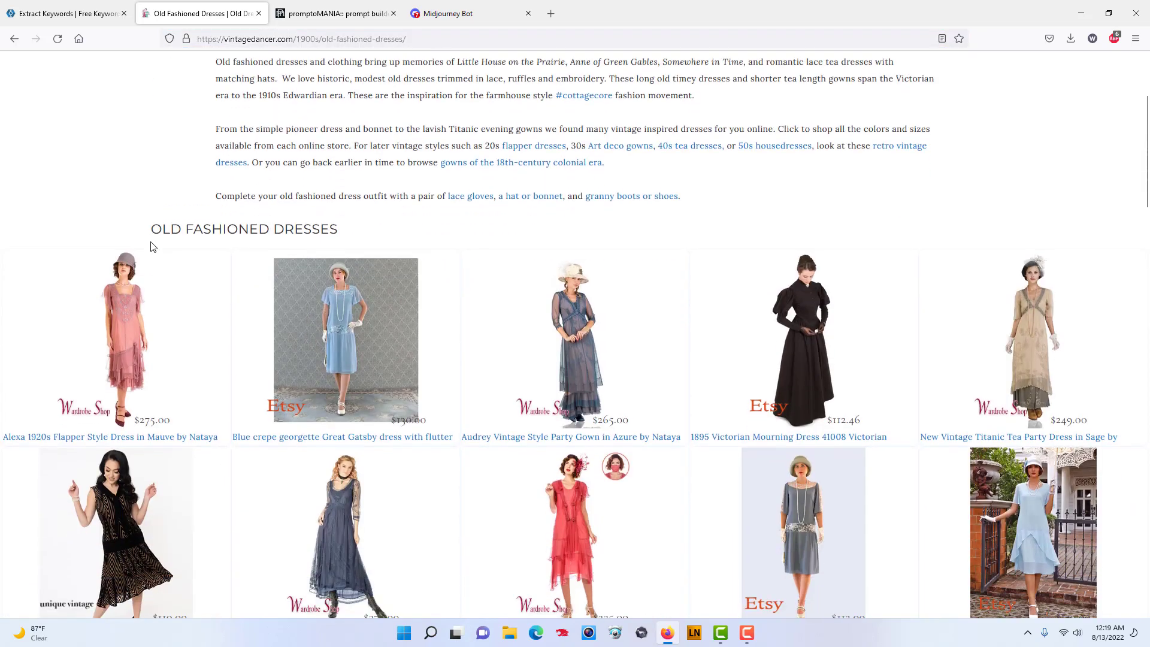
scroll(152, 247, "down", 3)
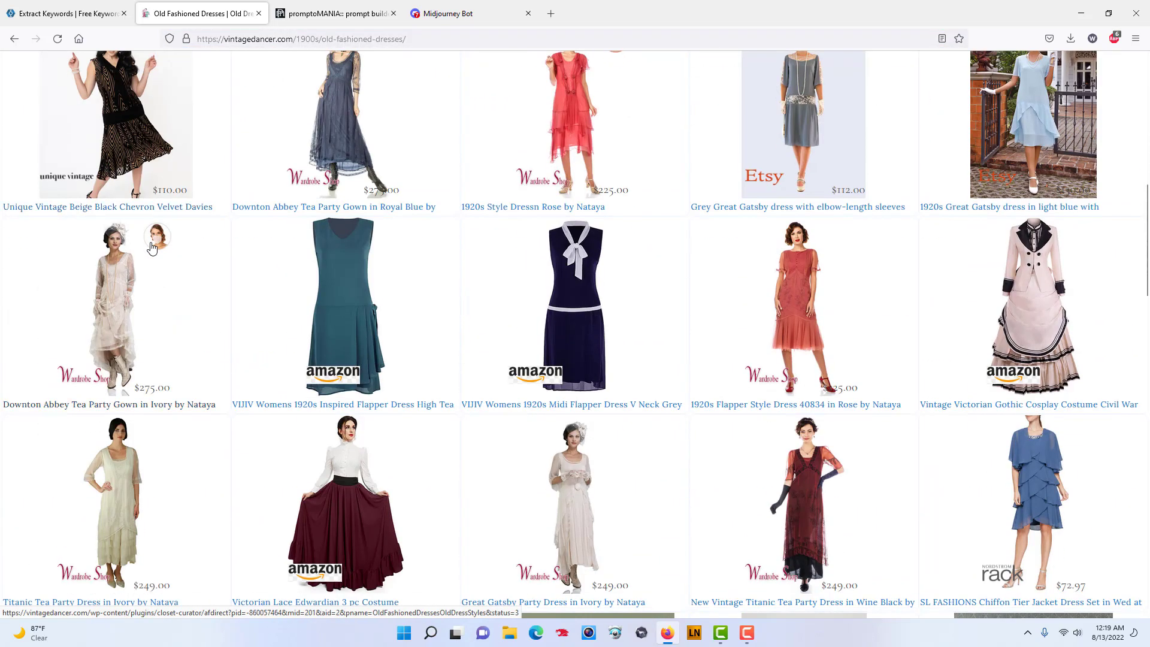
scroll(152, 247, "up", 7)
scroll(152, 246, "up", 3)
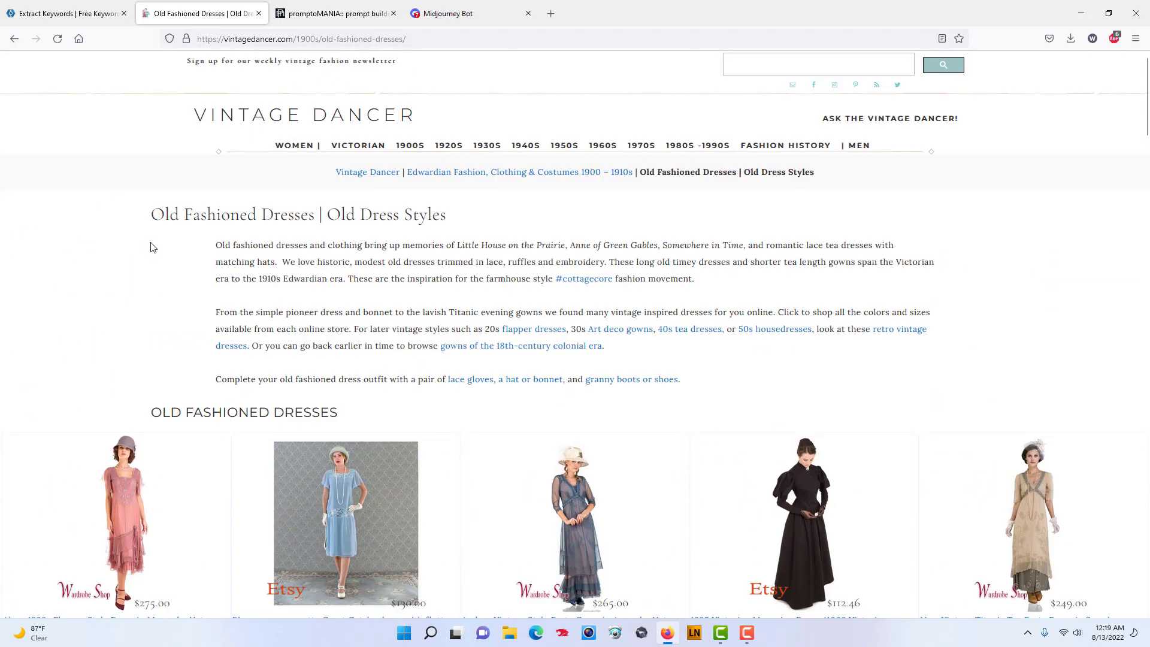
Switch to the promptoMANIA prompt builder and replace the first subject with "old fashioned dresses," using spaces instead of hyphens
left_click(366, 20)
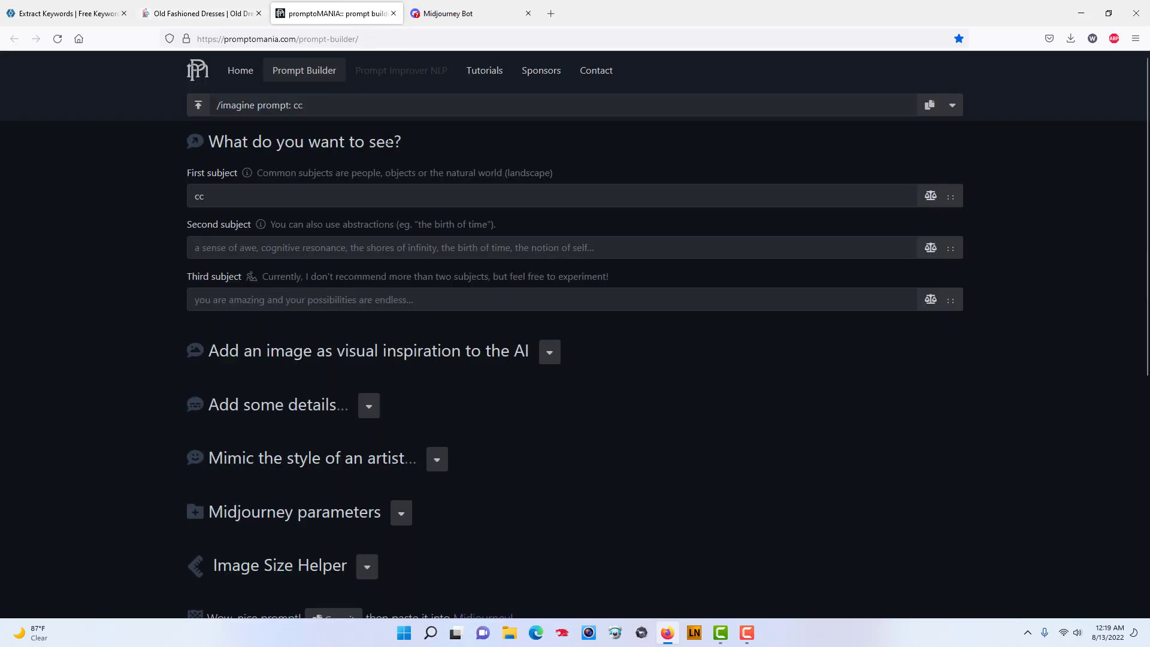
left_click_drag(311, 106, 216, 106)
left_click_drag(207, 196, 189, 194)
key("BackSpace")
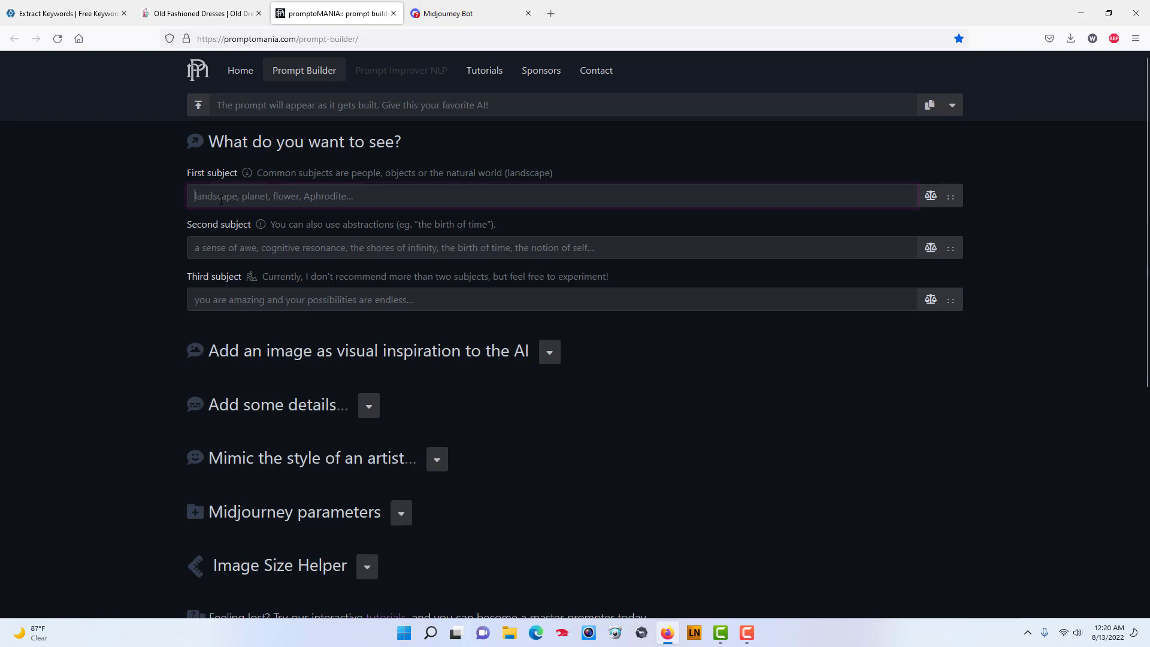
key("ctrl+v")
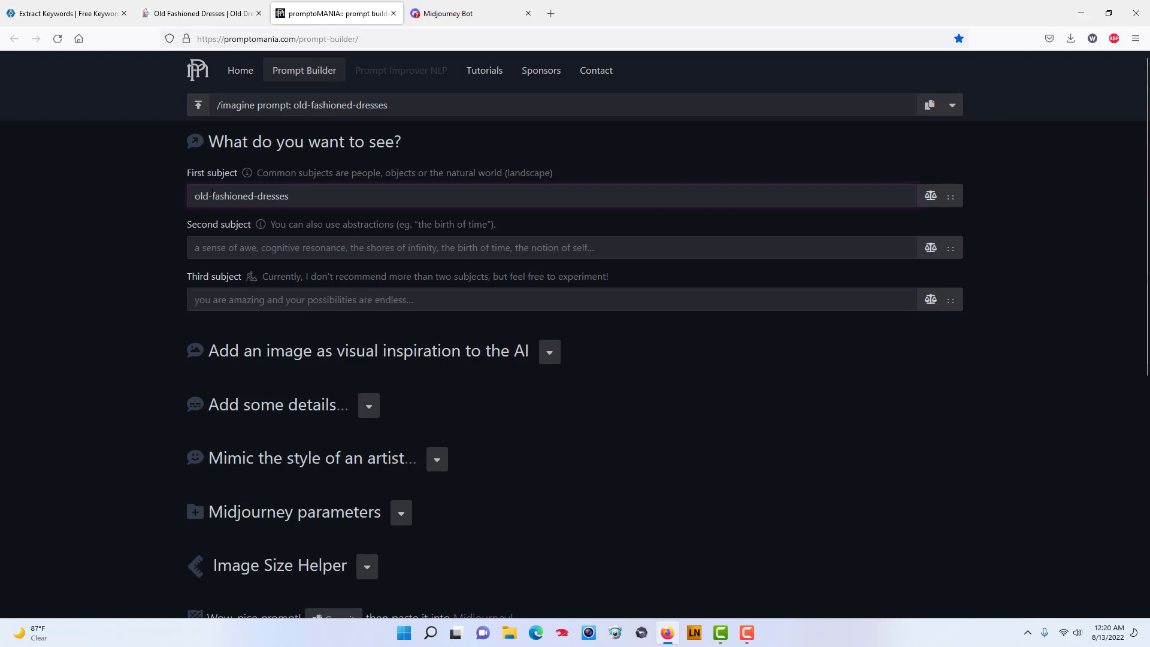
double_click(211, 195)
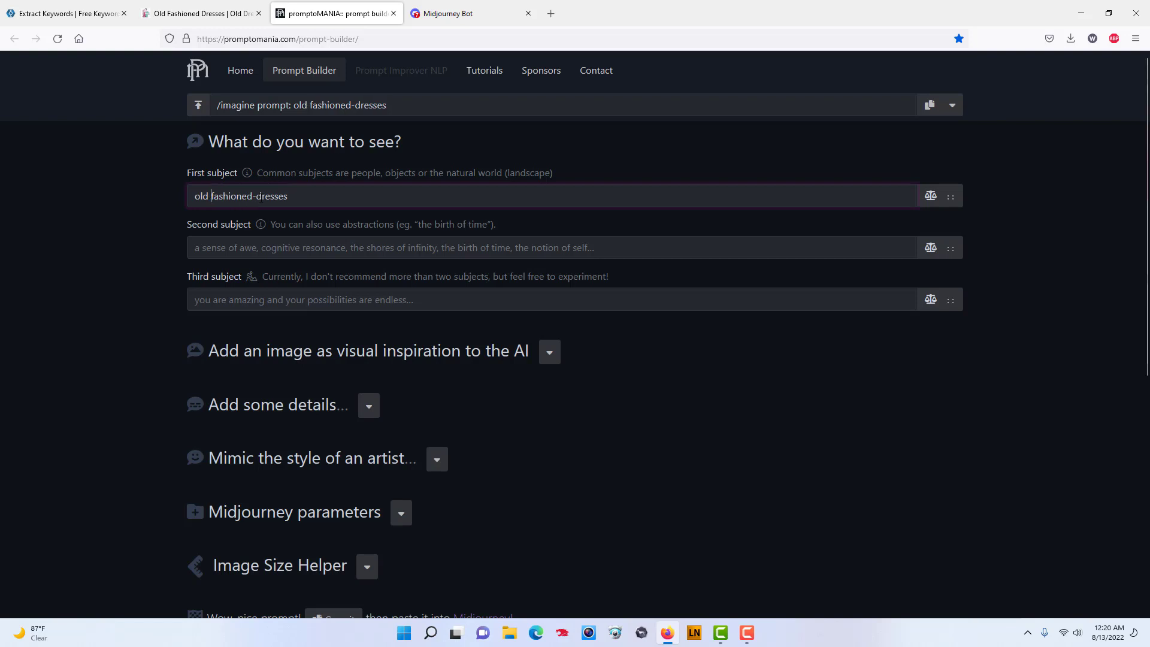
double_click(255, 197)
type(",")
Copy the full address of the Vintage Dancer page on old fashioned dresses
left_click(201, 14)
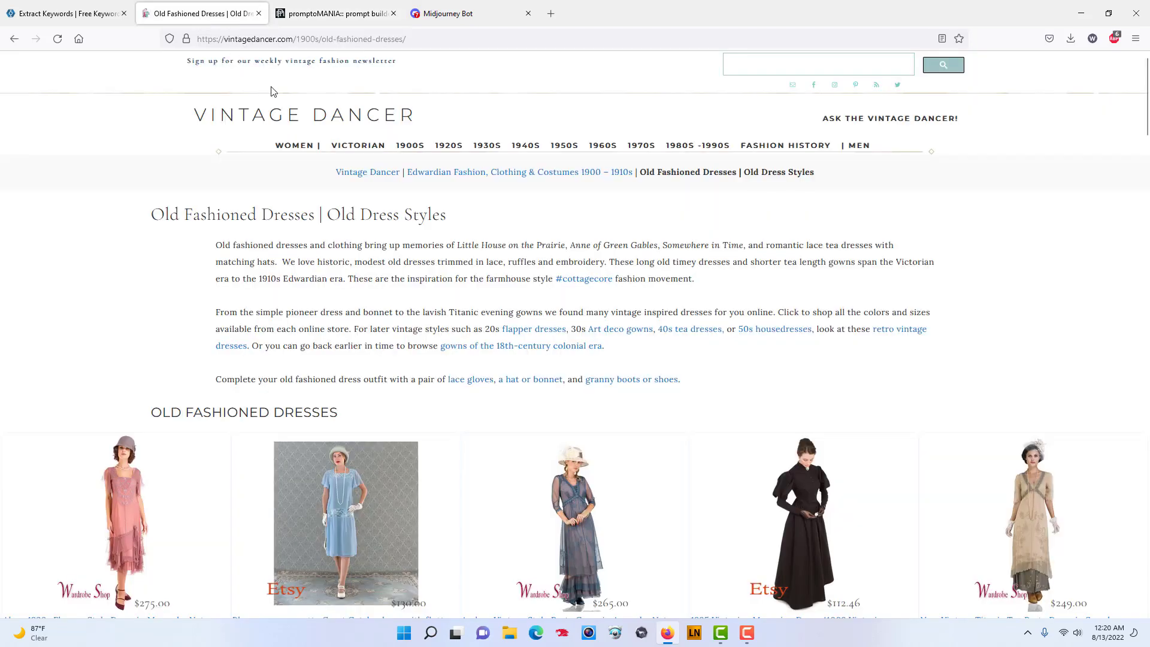
left_click(306, 40)
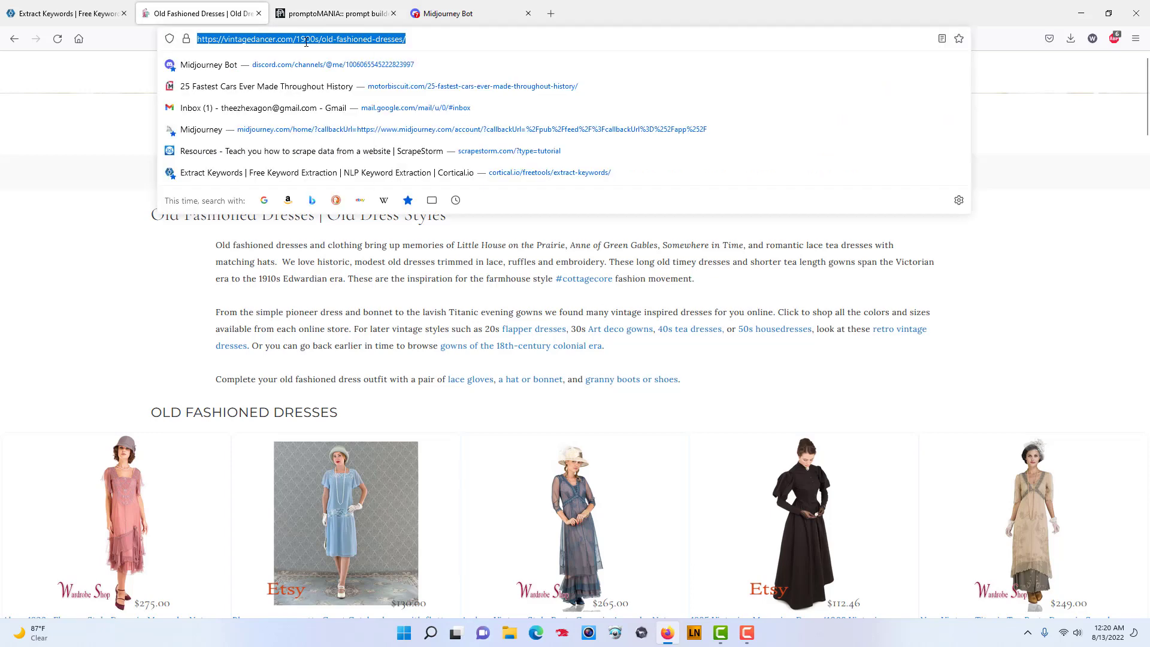
right_click(306, 41)
left_click(326, 110)
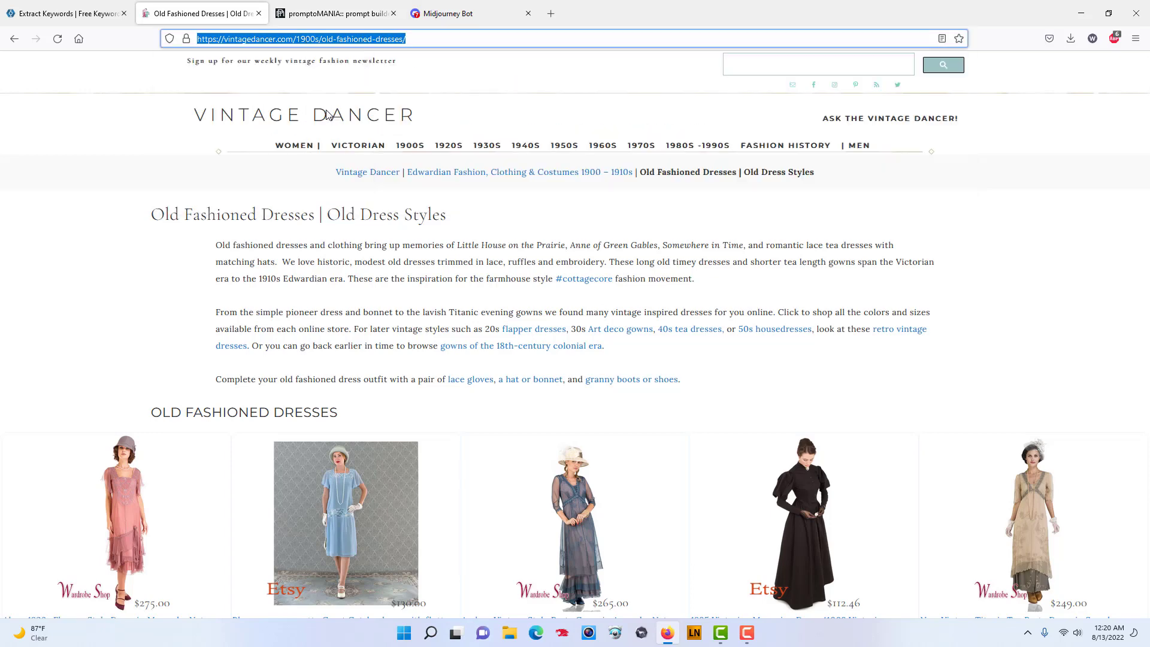
left_click(76, 16)
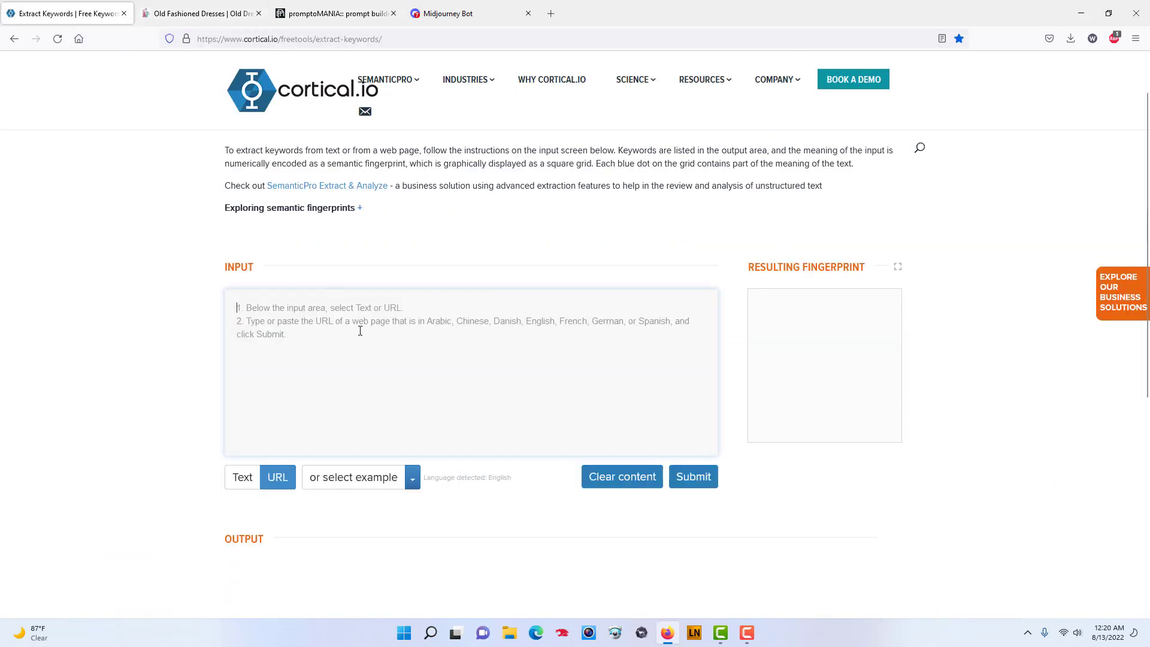
right_click(301, 313)
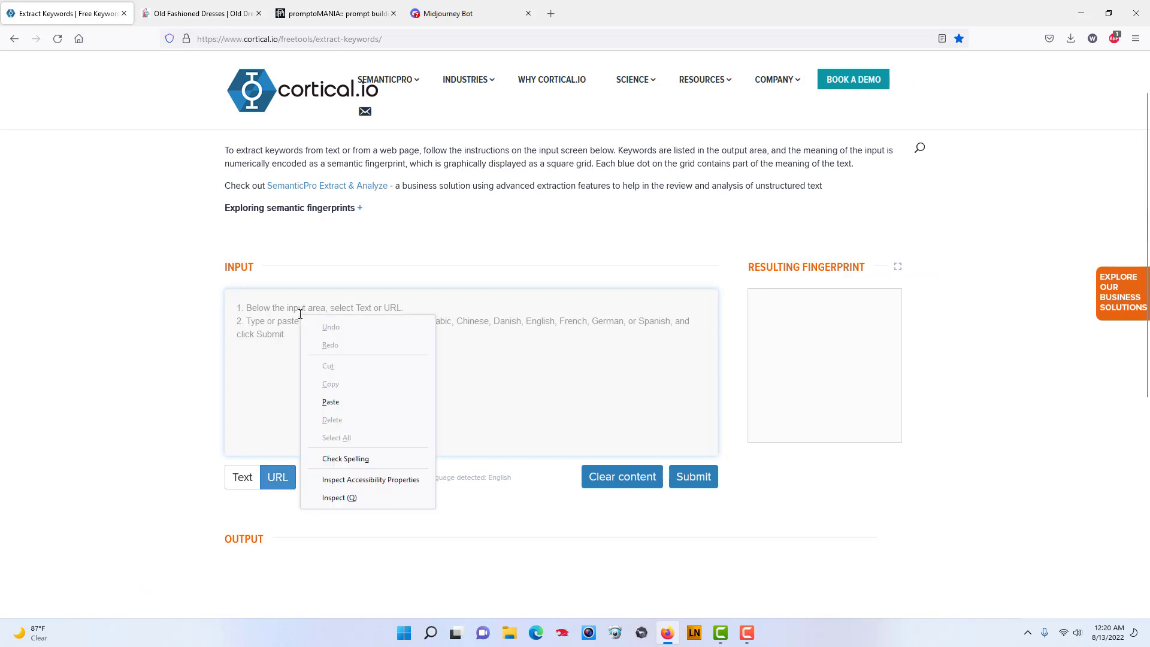
left_click(332, 382)
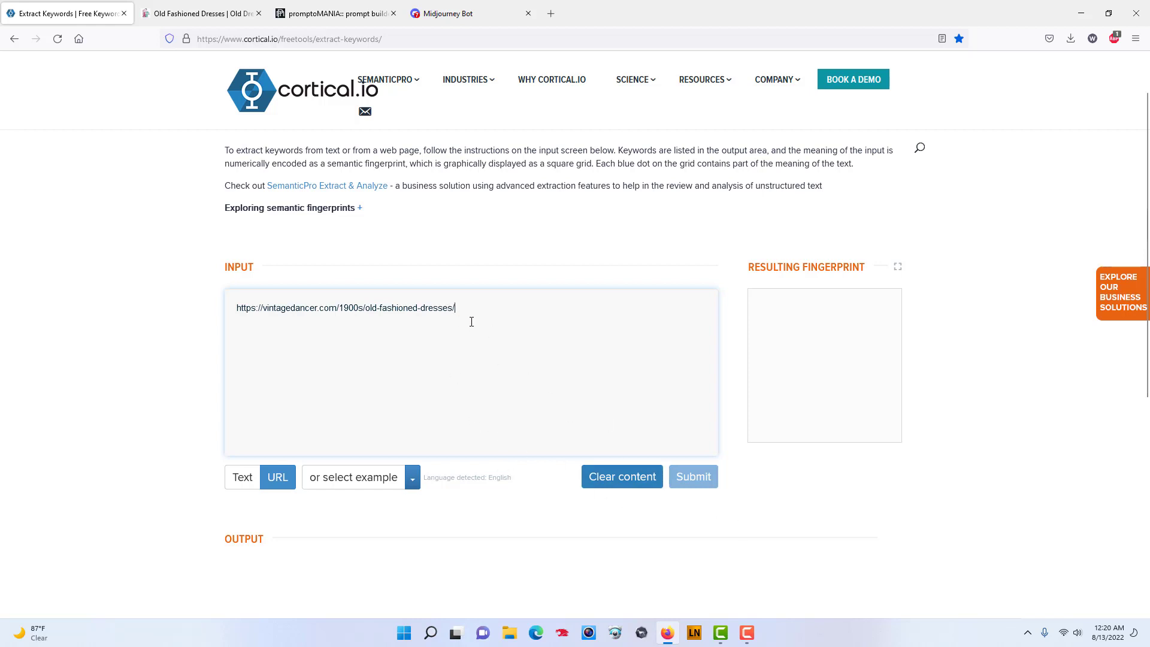
key("Return")
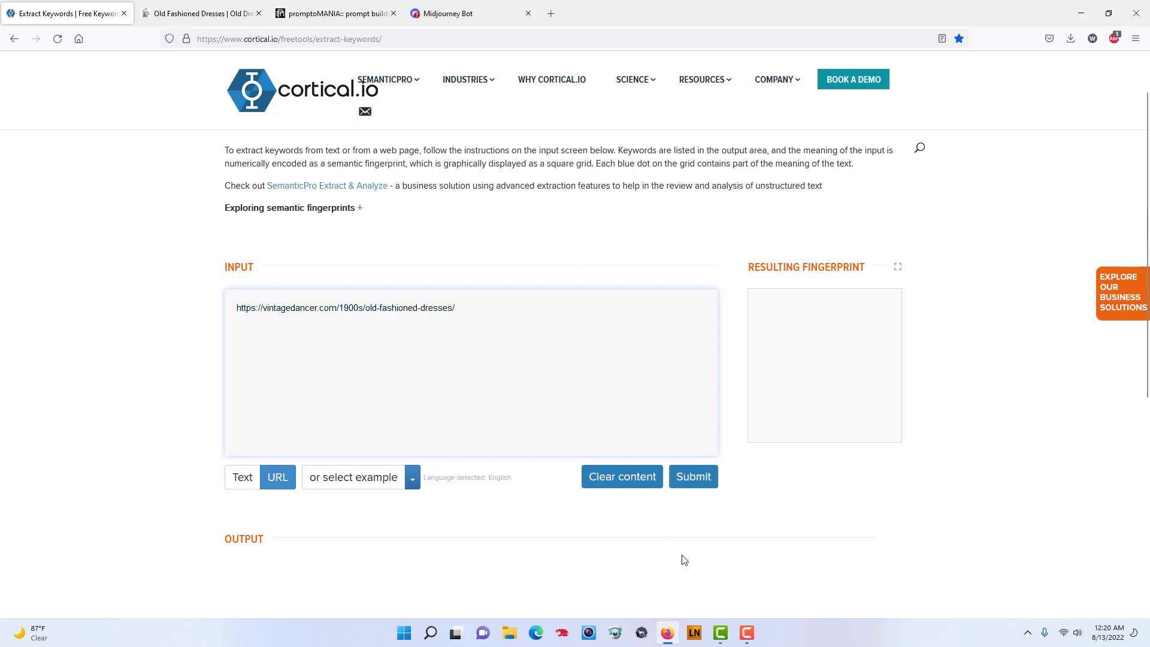
left_click(695, 477)
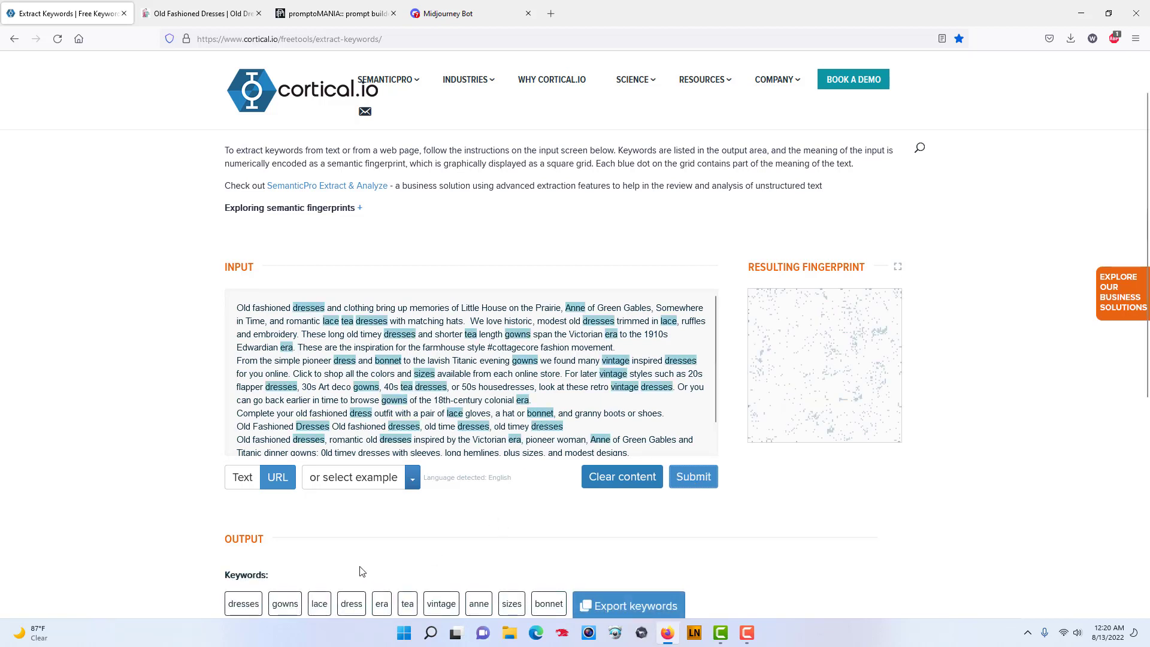
Export the extracted keywords and open the downloaded keywords(1).csv in Notepad++
scroll(362, 572, "down", 1)
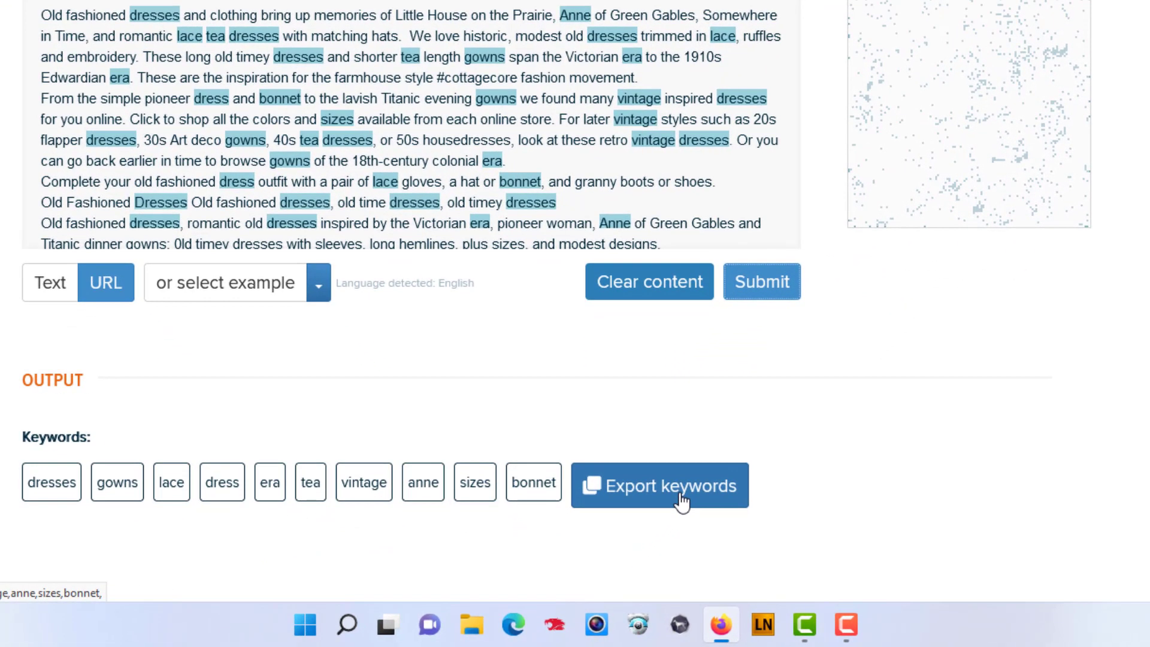
left_click(682, 502)
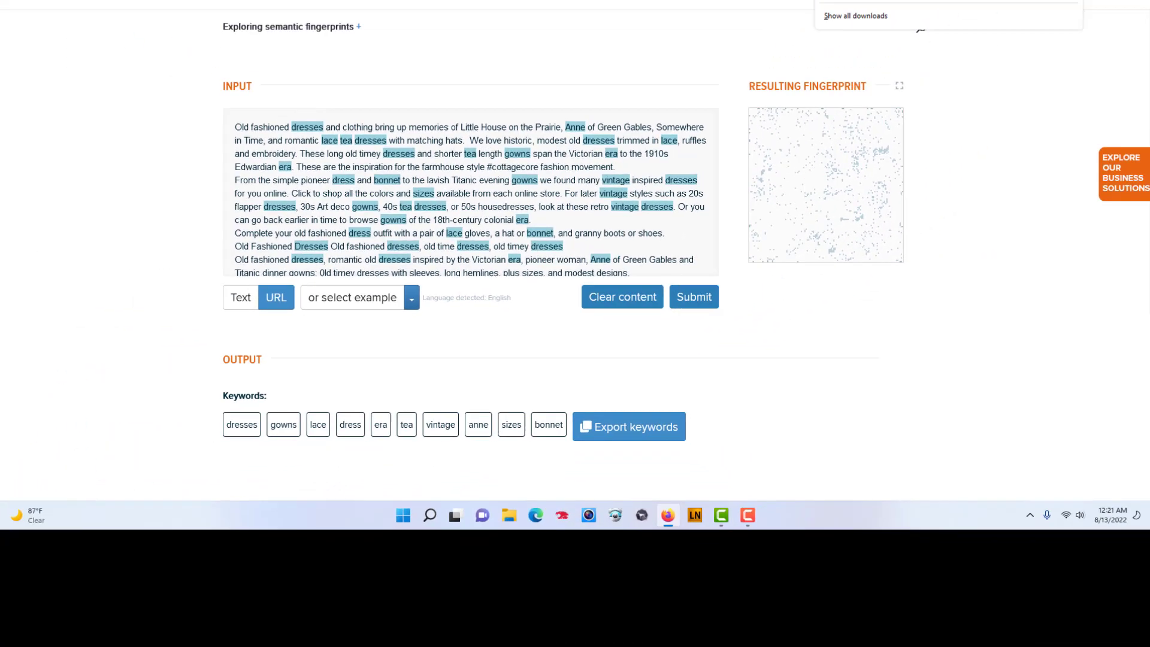
left_click(1062, 71)
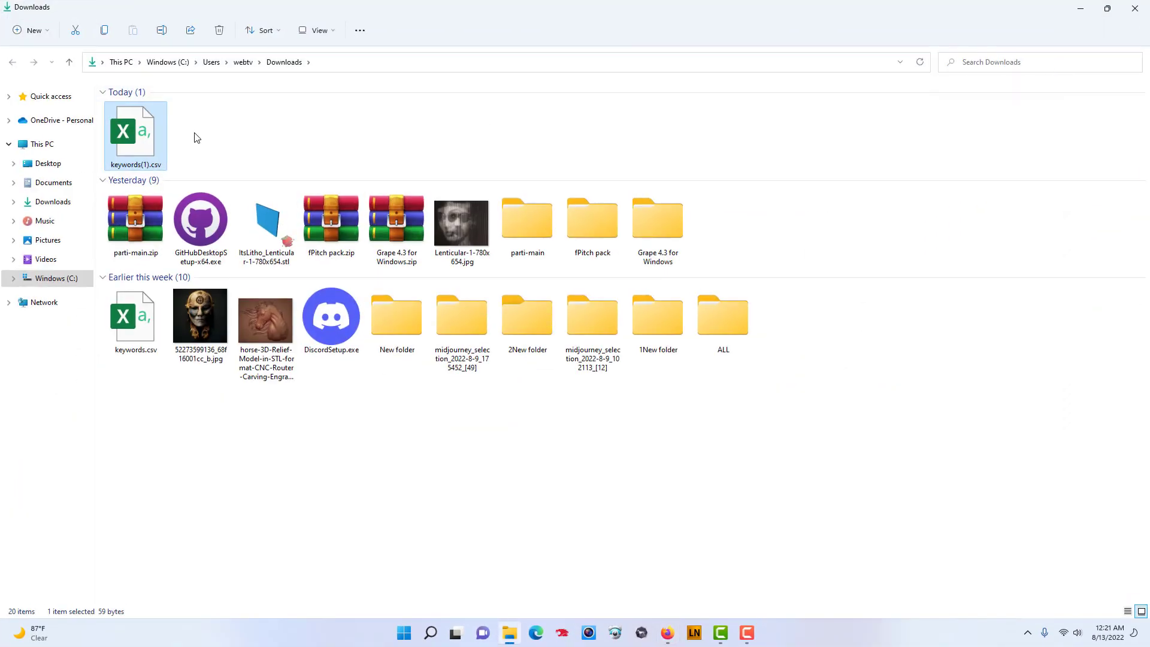
right_click(153, 145)
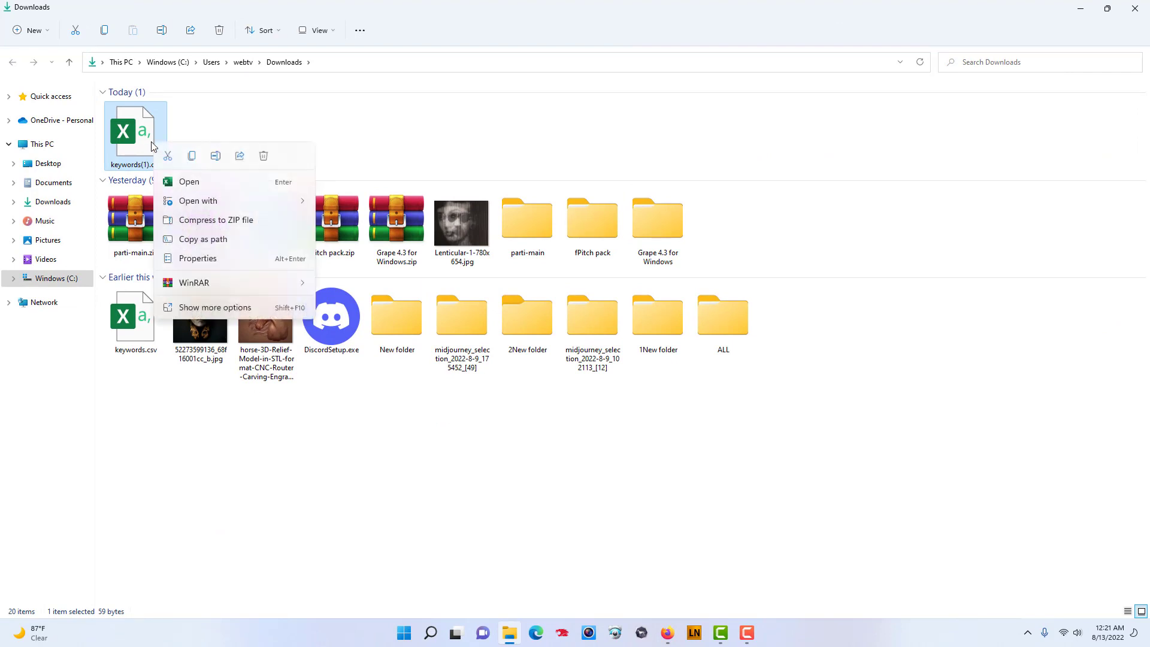
mouse_move(184, 206)
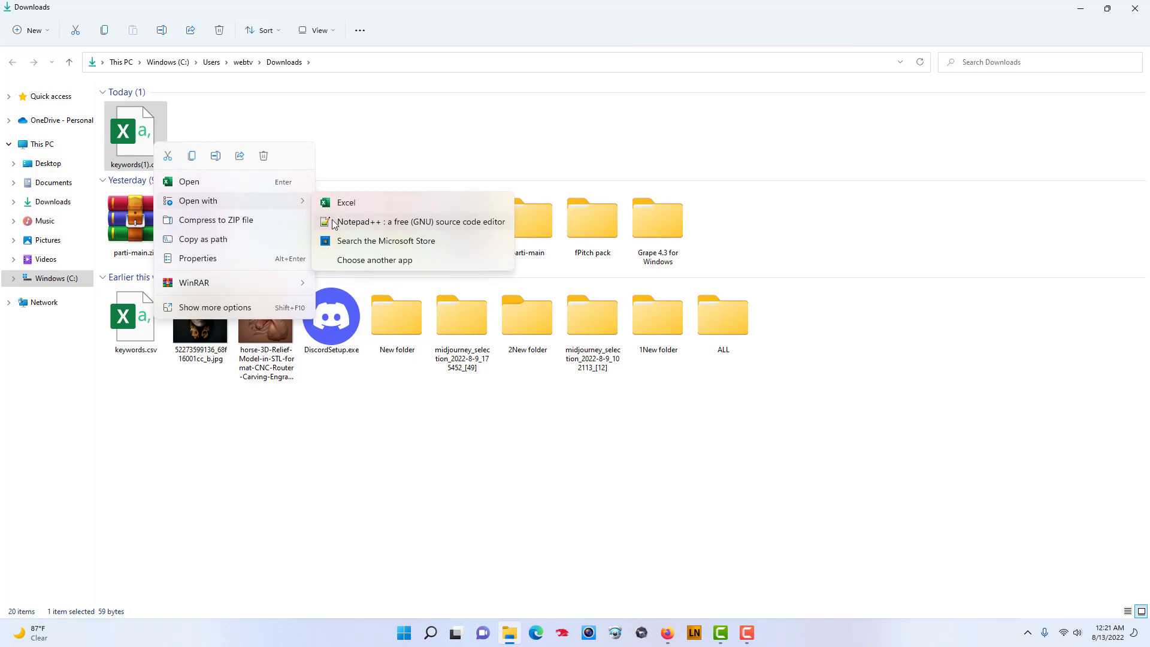
left_click(333, 223)
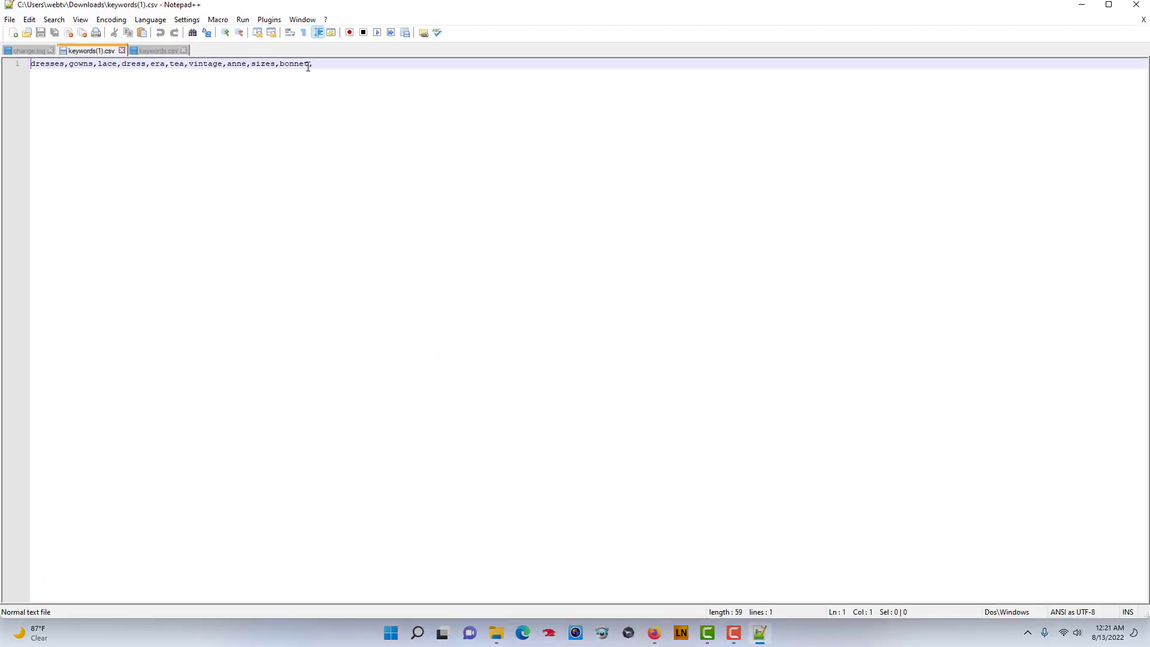
left_click(310, 66)
left_click_drag(310, 65, 30, 65)
right_click(58, 71)
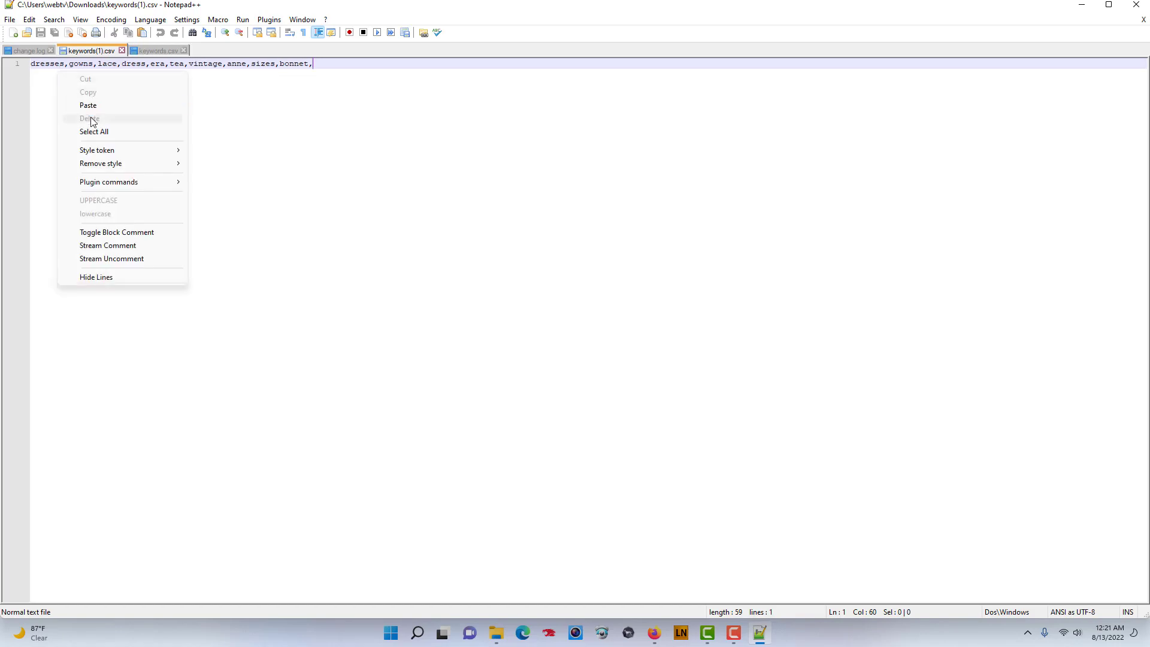
left_click(74, 65)
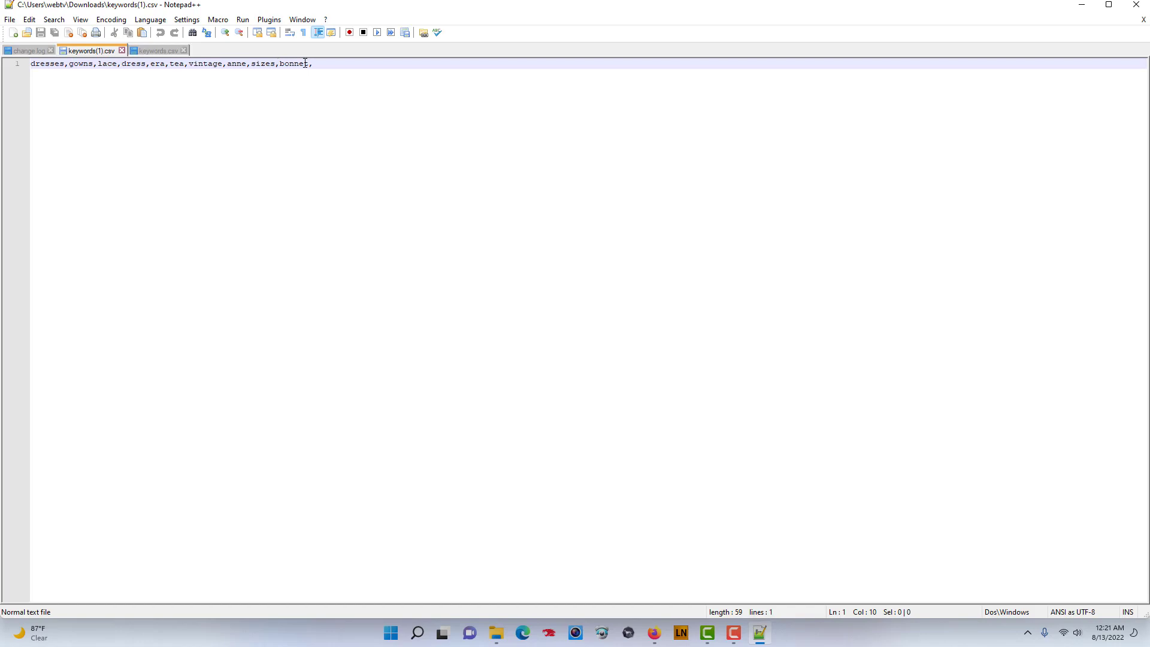
Copy the keyword list from "dresses" to "bonnet" without the trailing comma and append it to the first subject in the promptoMANIA builder
left_click_drag(310, 63, 23, 72)
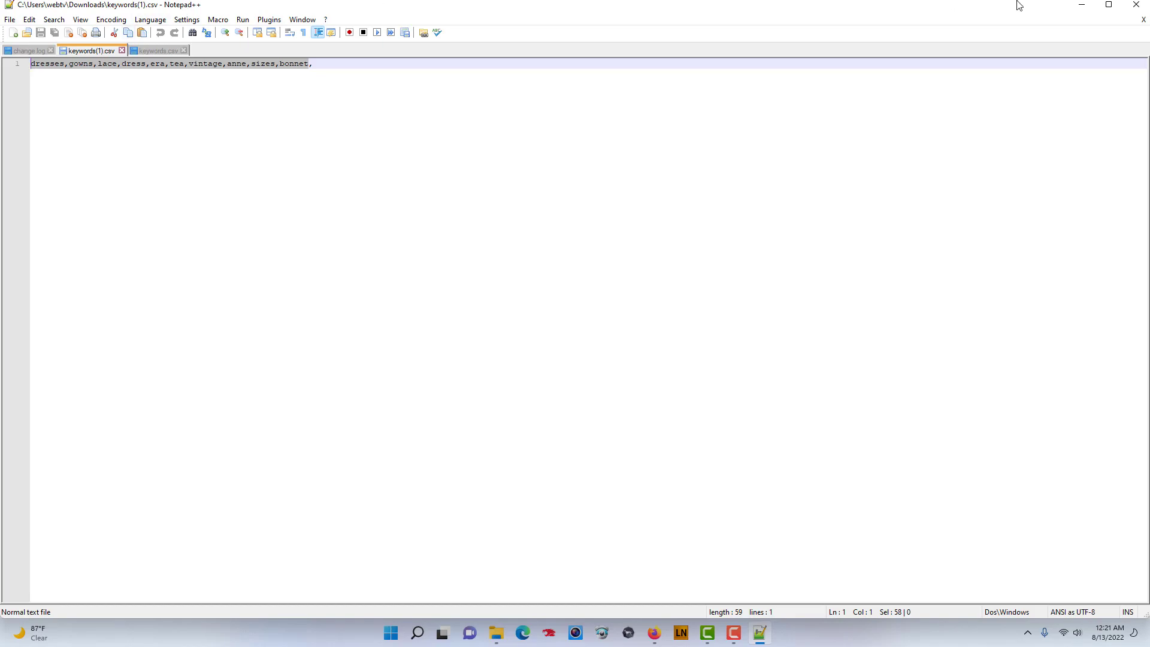
left_click(1131, 9)
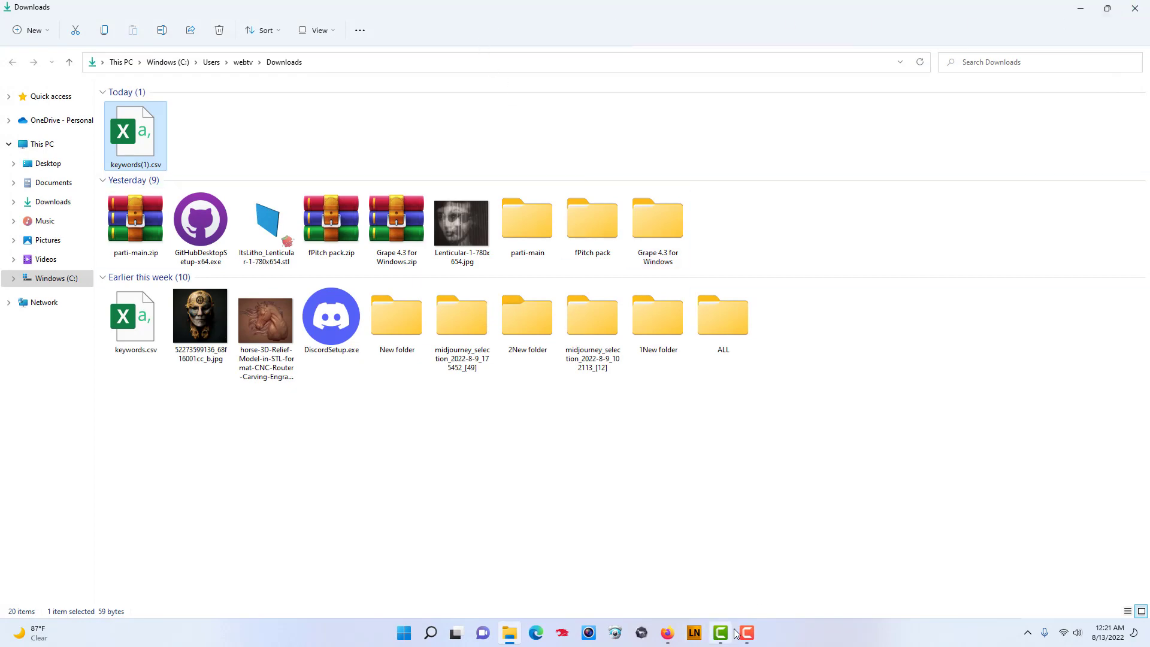
left_click(669, 635)
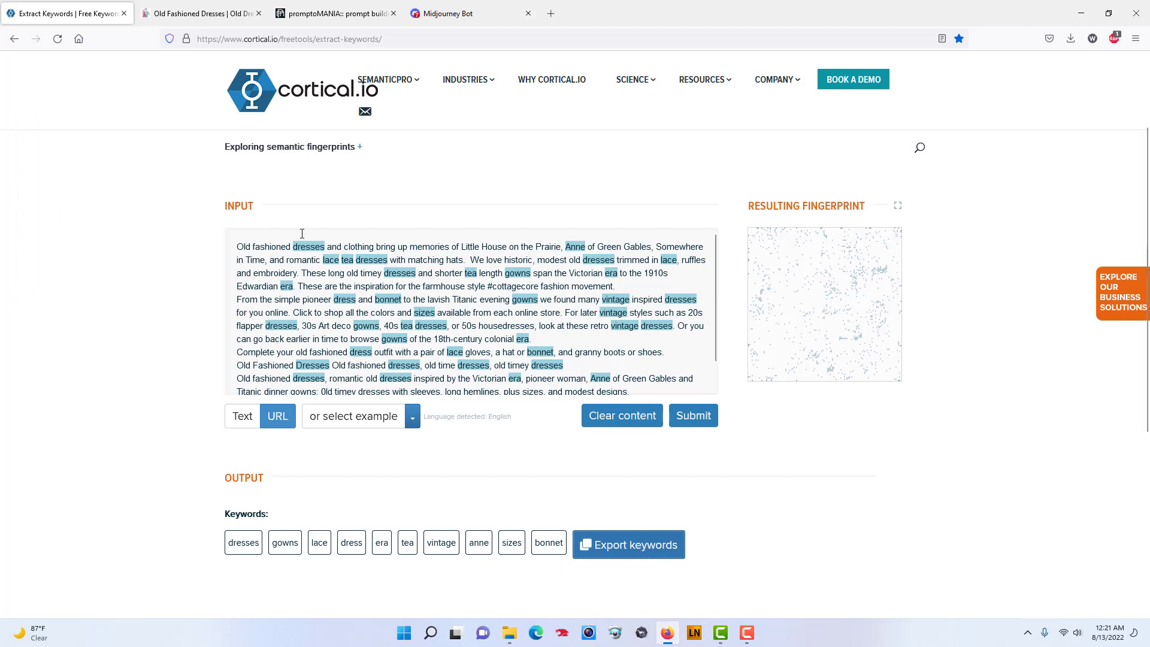
left_click(316, 11)
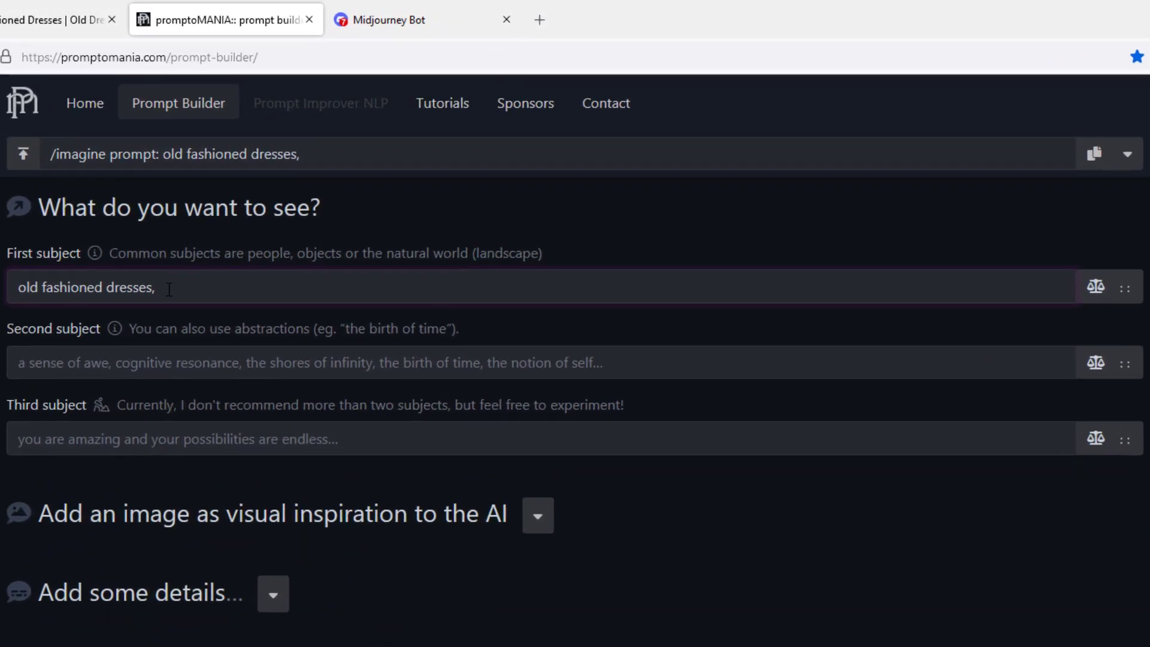
key("ctrl+v")
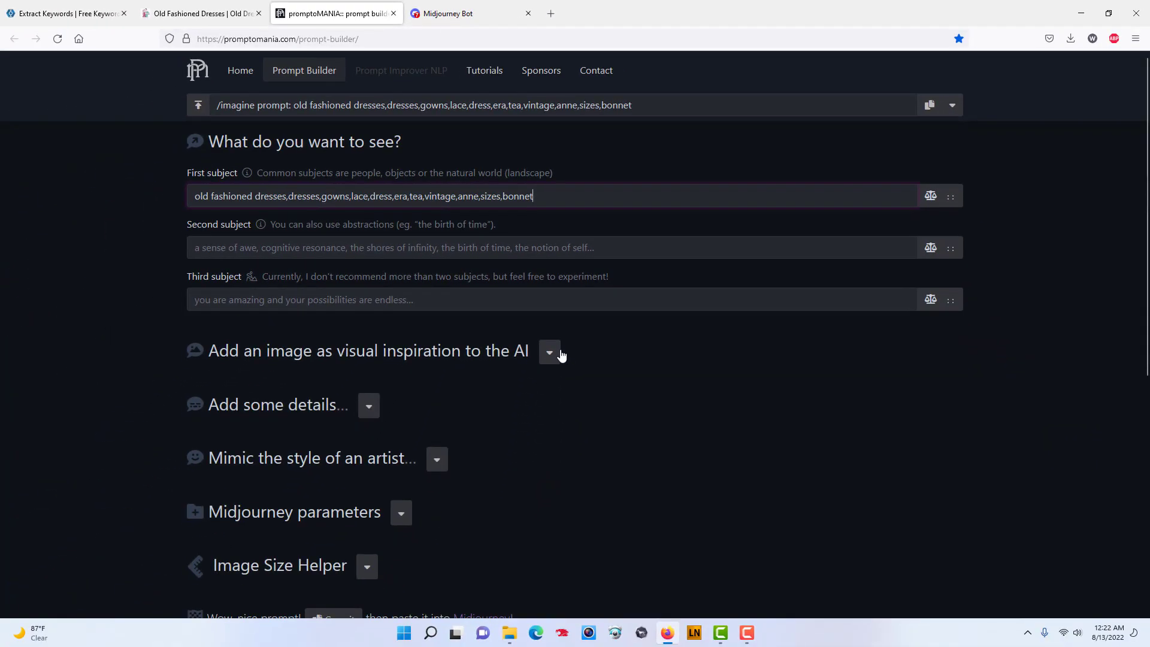
left_click(549, 353)
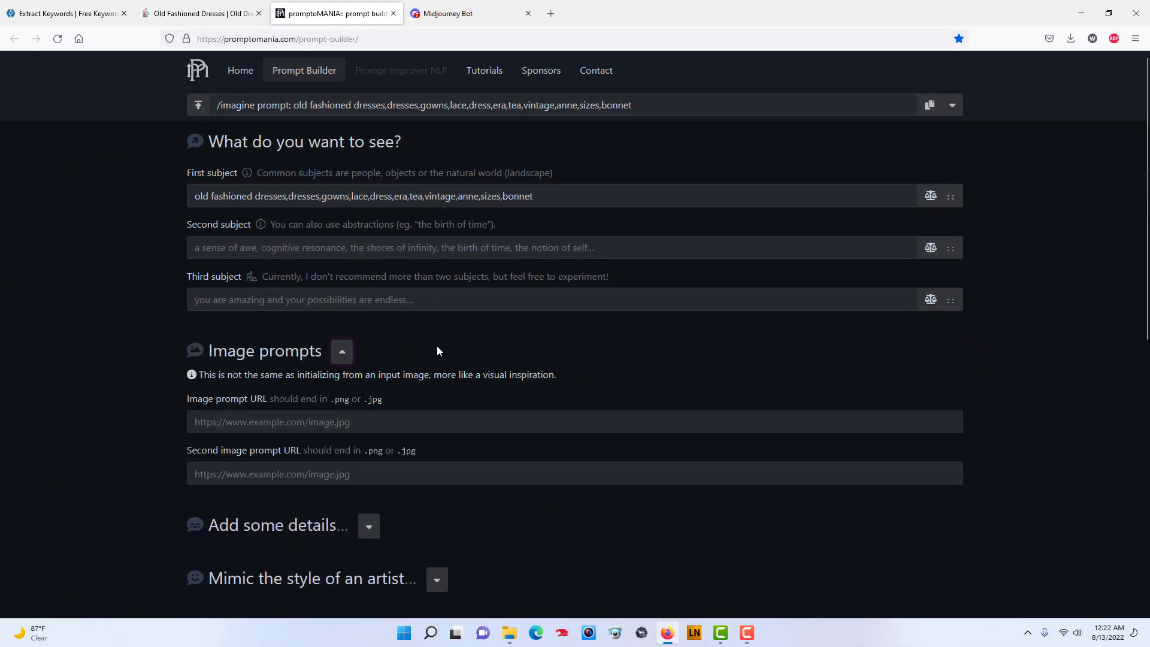
left_click(343, 352)
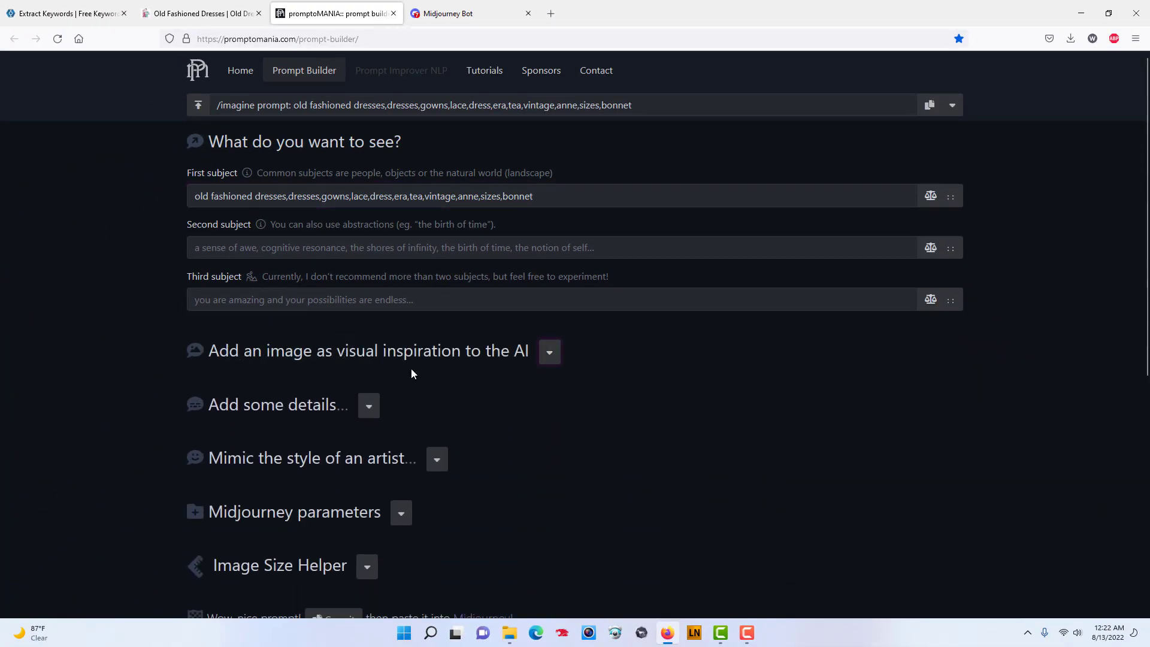
scroll(411, 369, "down", 1)
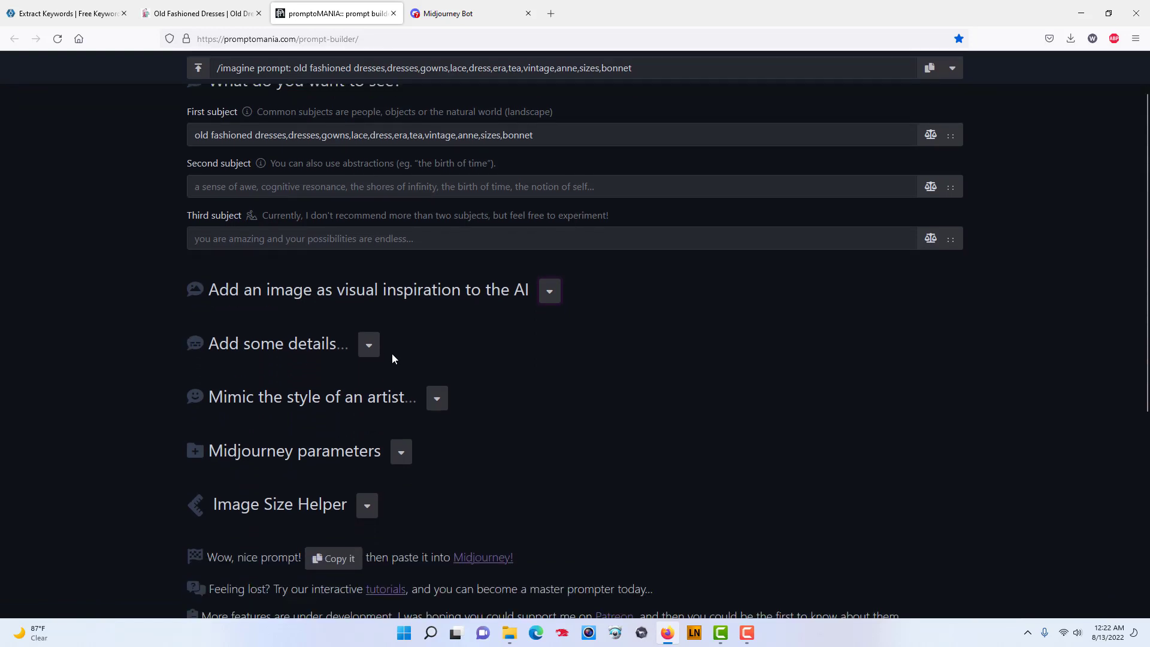
Add the Midjourney algorithm version 3 and quality 1 parameters to the old fashioned dresses prompt
left_click(369, 346)
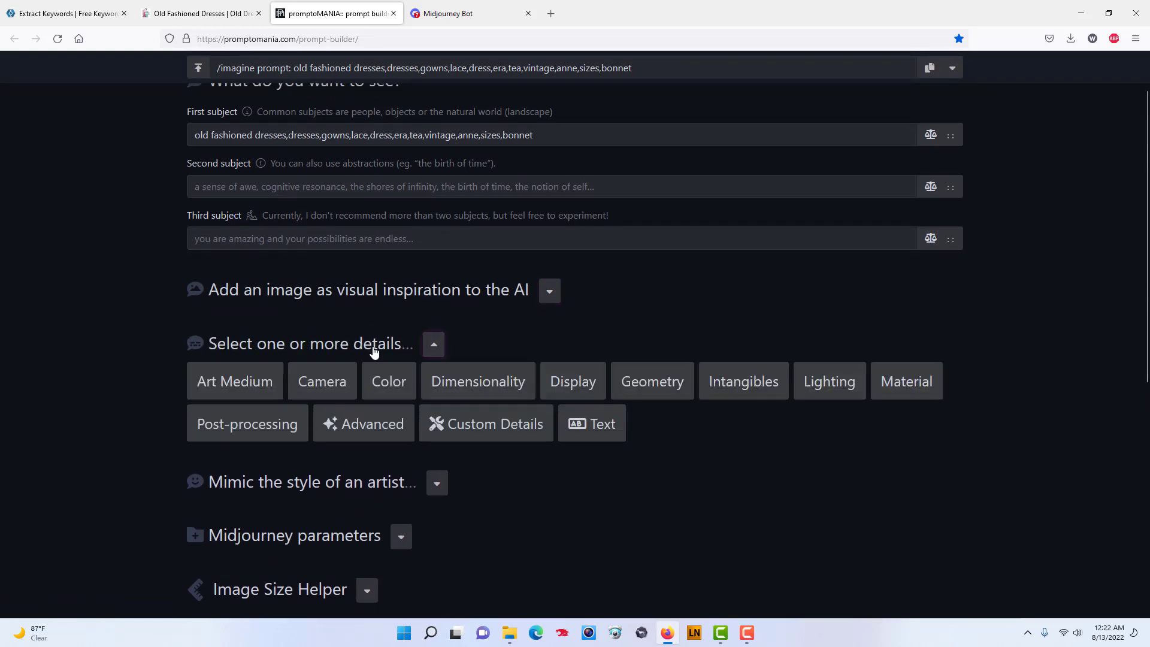
left_click(434, 345)
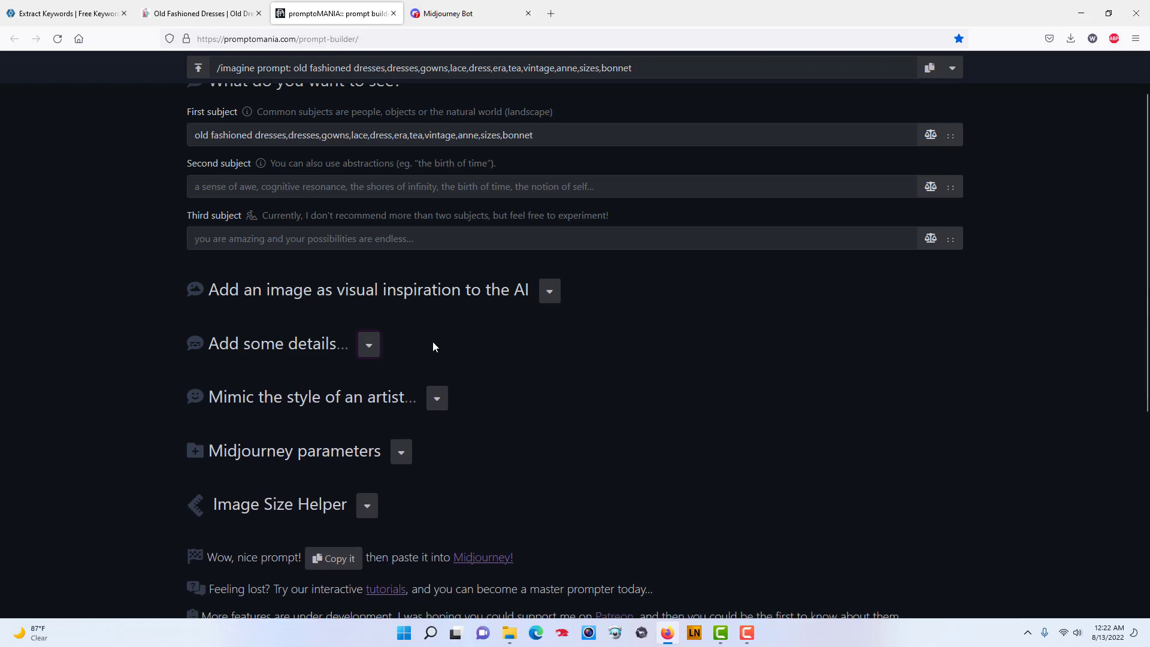
scroll(434, 347, "down", 2)
scroll(434, 346, "down", 1)
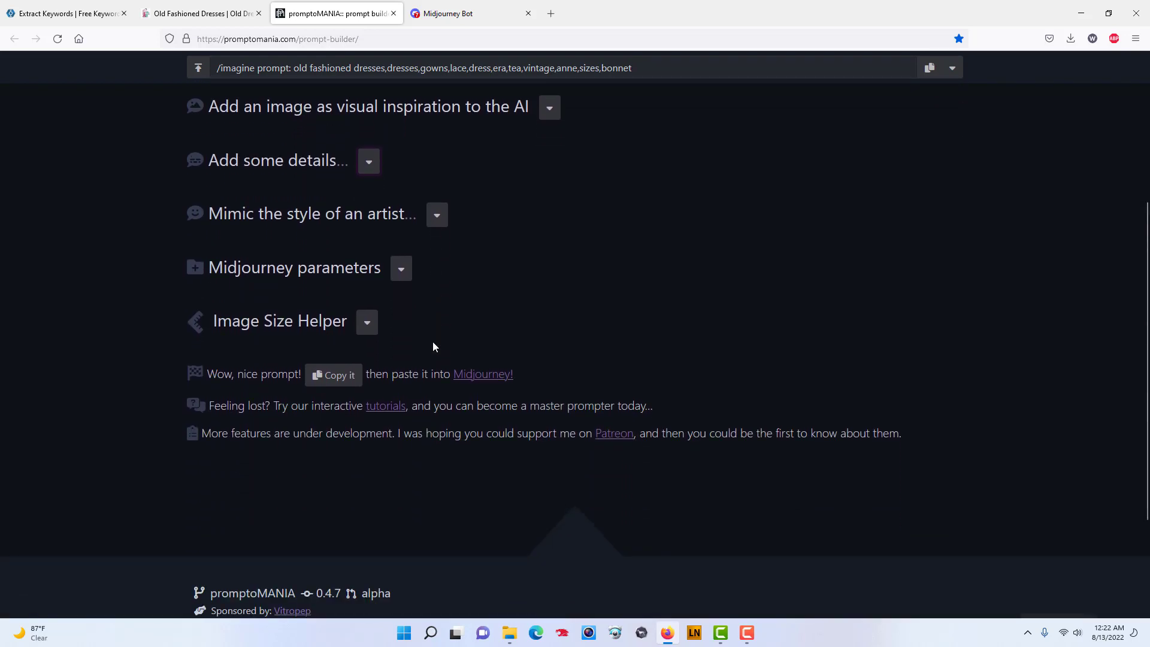
left_click(405, 278)
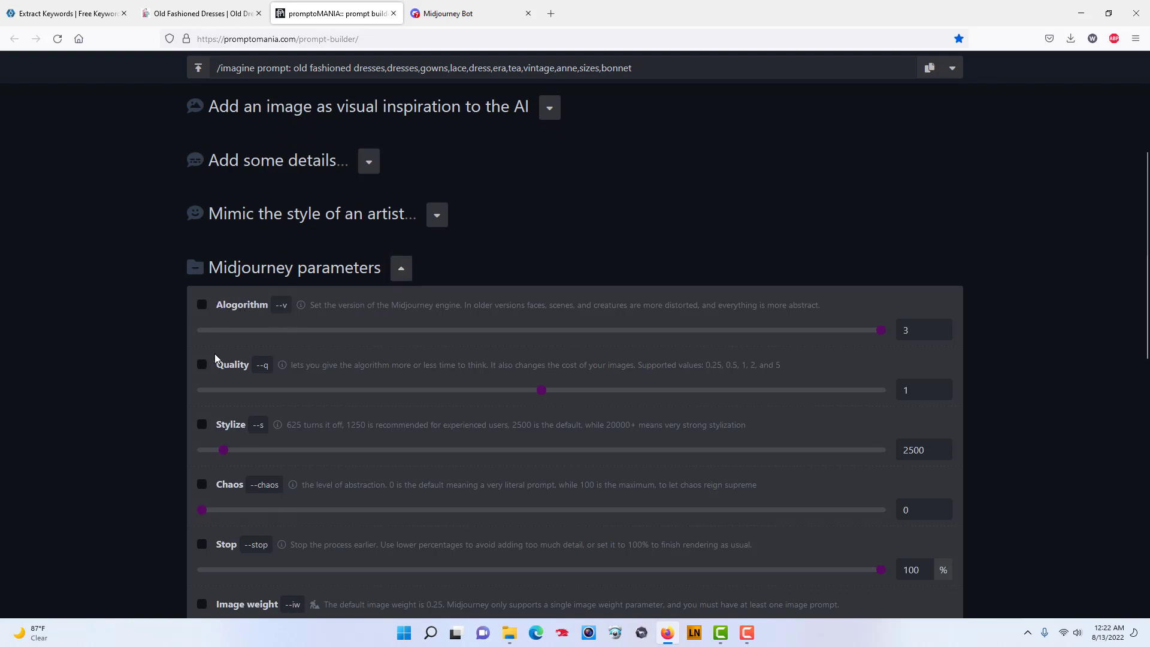
left_click(205, 307)
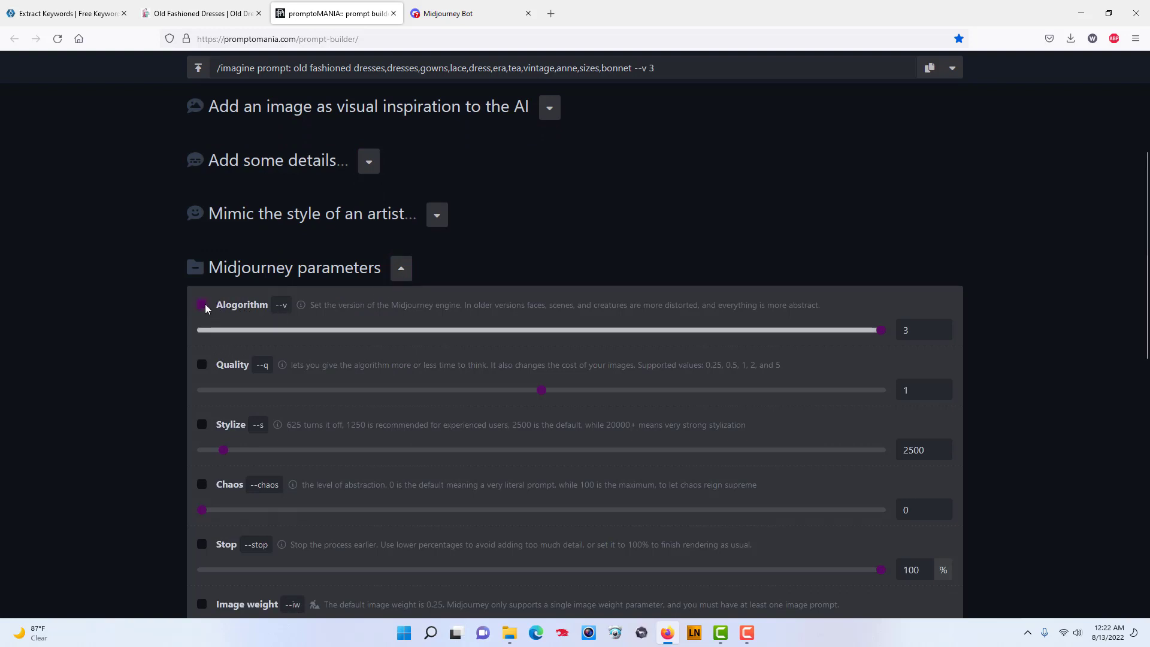
left_click(203, 364)
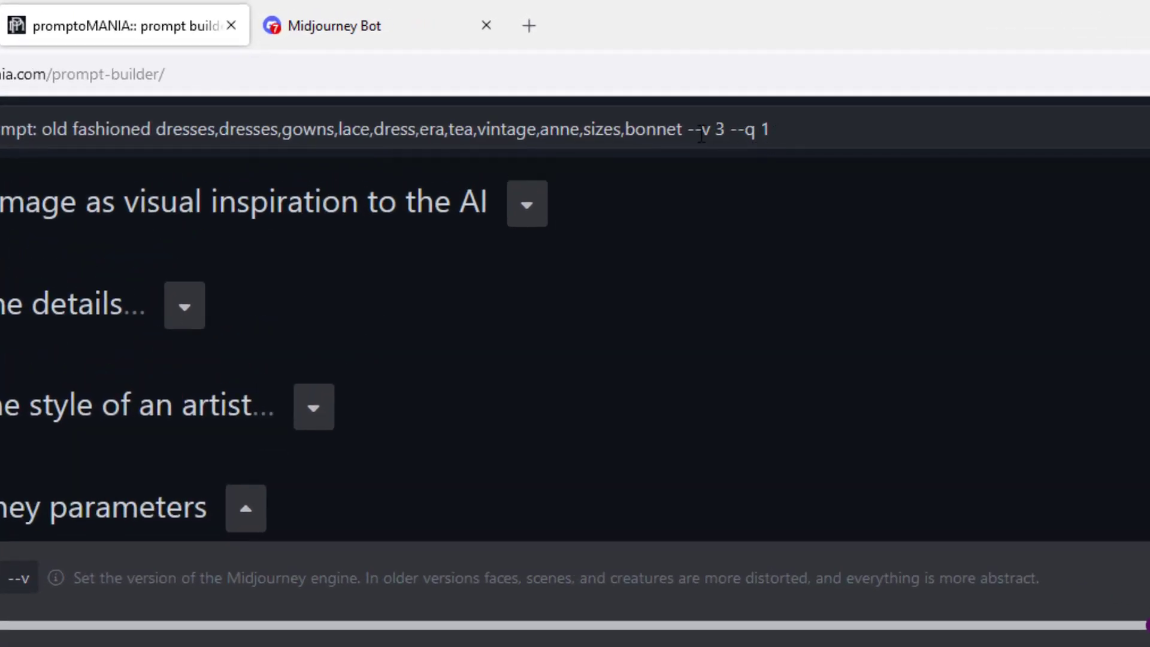
scroll(235, 629, "down", 5)
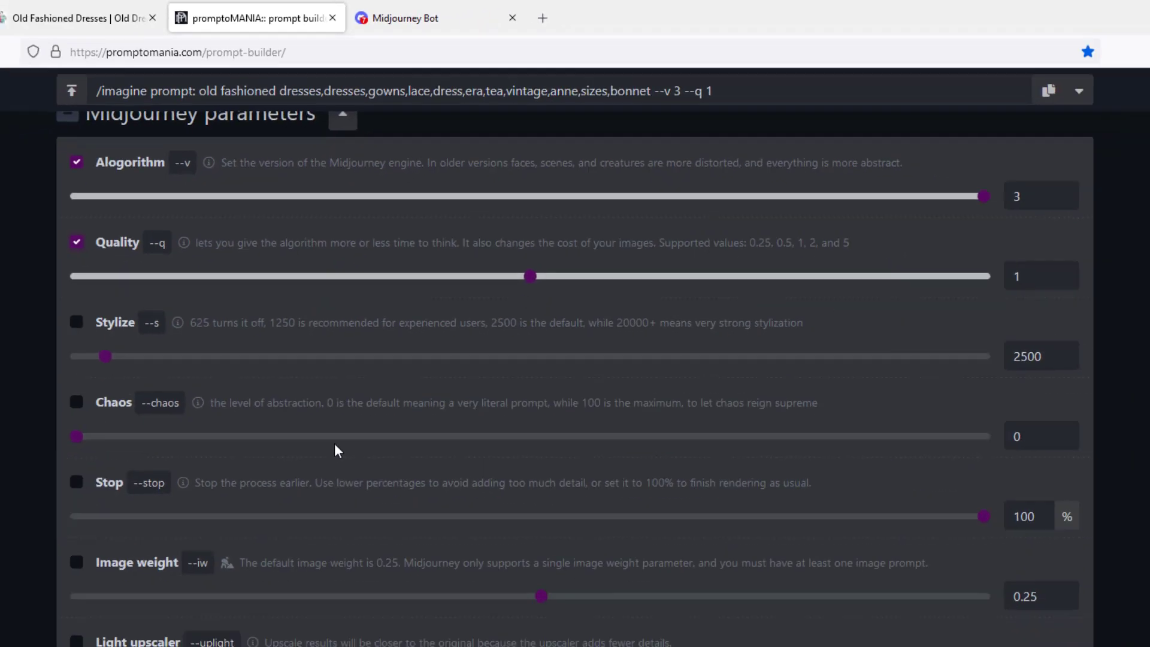
scroll(236, 638, "down", 4)
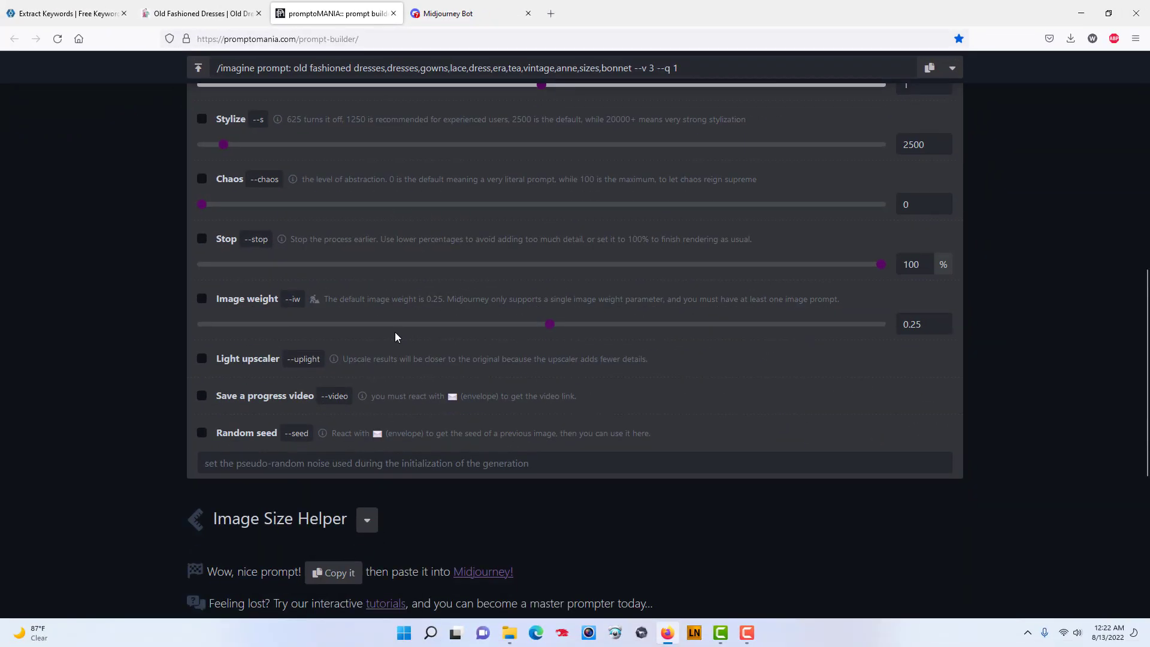
scroll(395, 337, "up", 4)
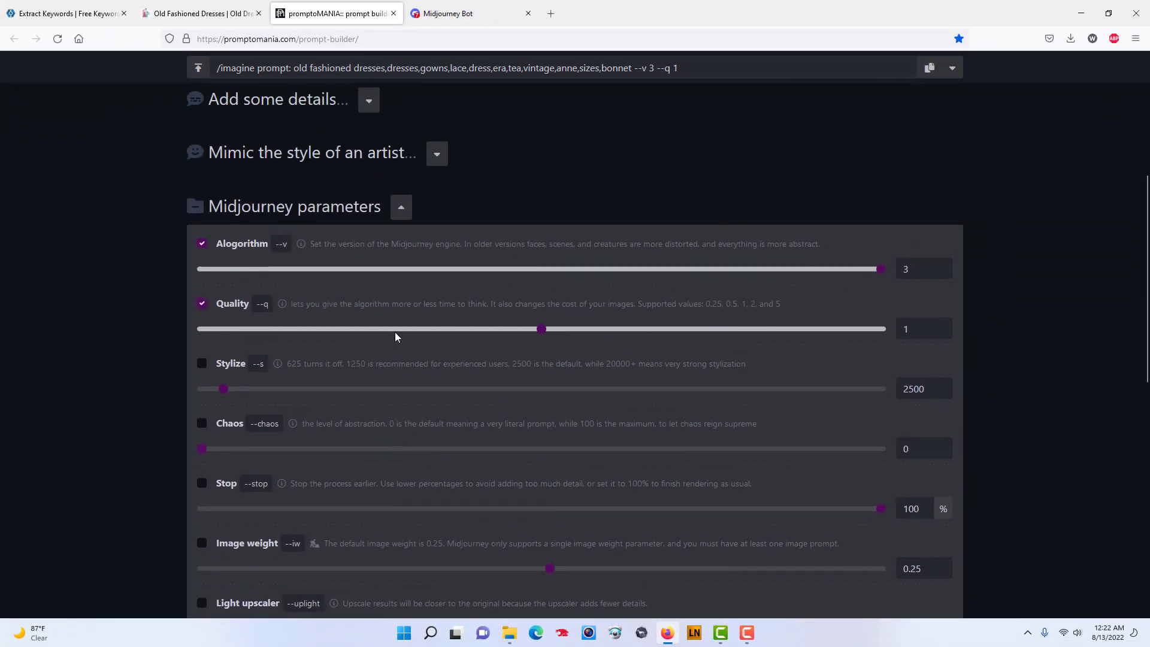
left_click(411, 209)
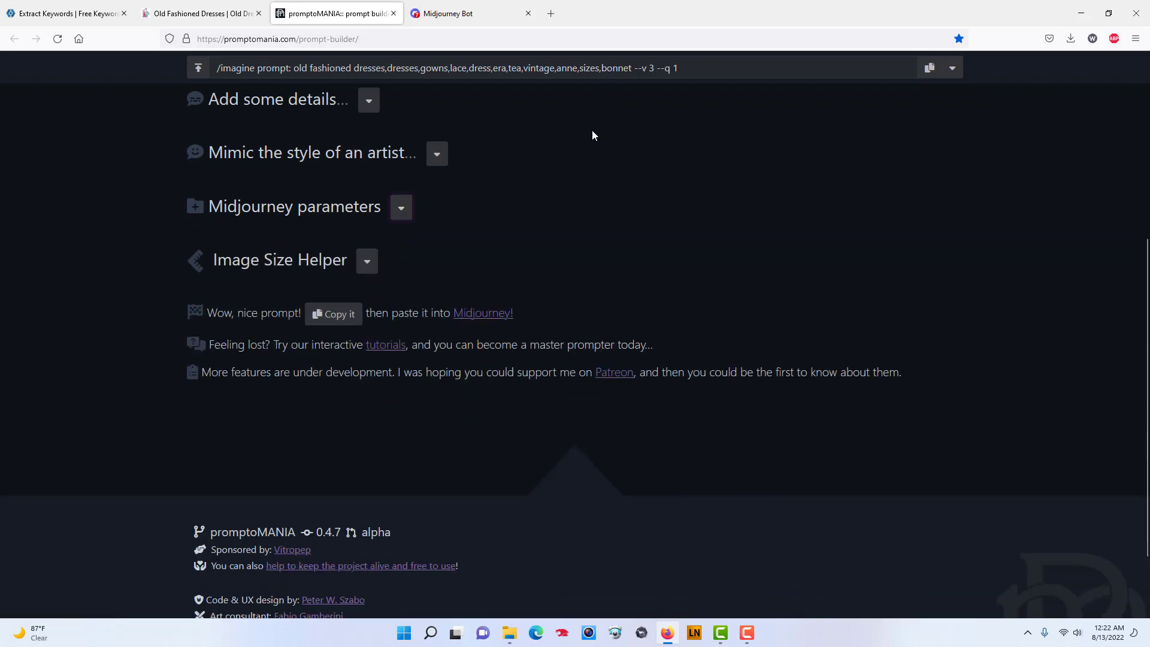
Copy the built prompt with --v 3 --q 1 and send it in the Midjourney Bot chat on Discord
left_click(352, 313)
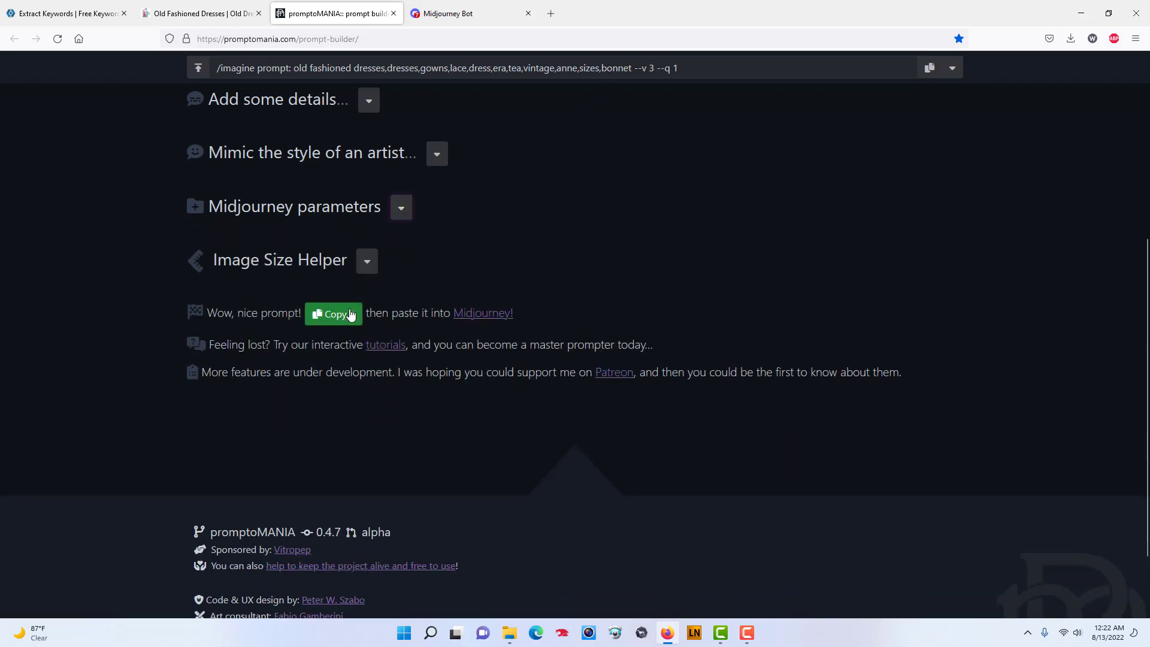
left_click(473, 19)
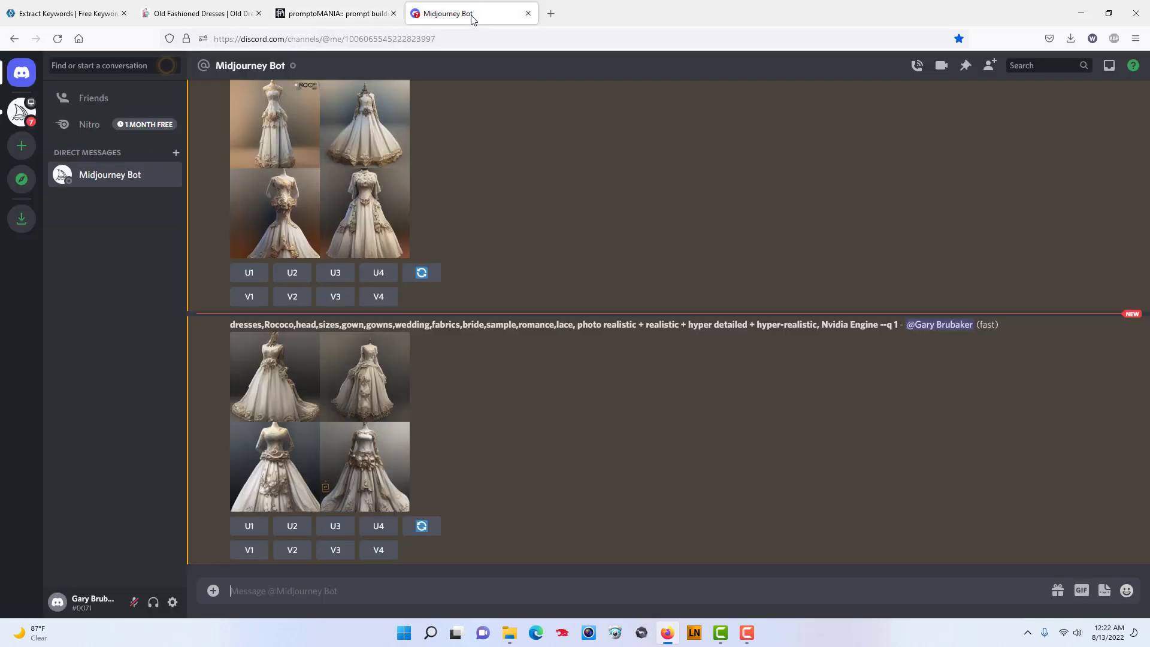
left_click(382, 581)
type("/imagine prompt: old fashioned dresses,dresses,gowns,lace,dress,era,tea,vintage,anne,sizes,bonnet --v 3 --q 1")
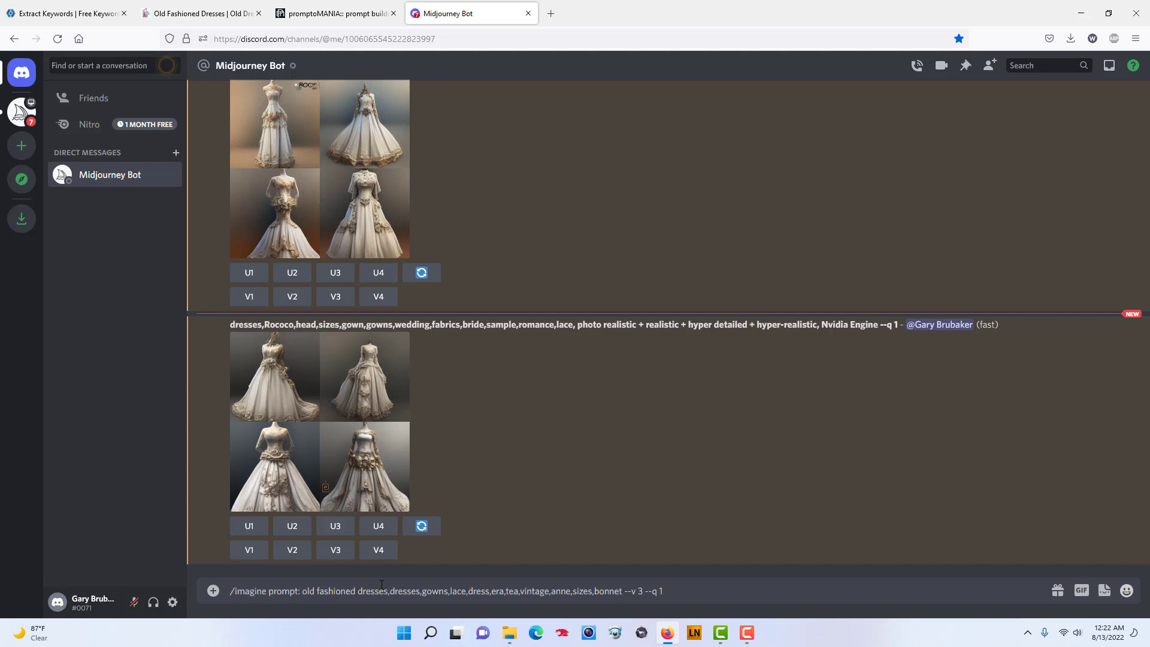
key("Return")
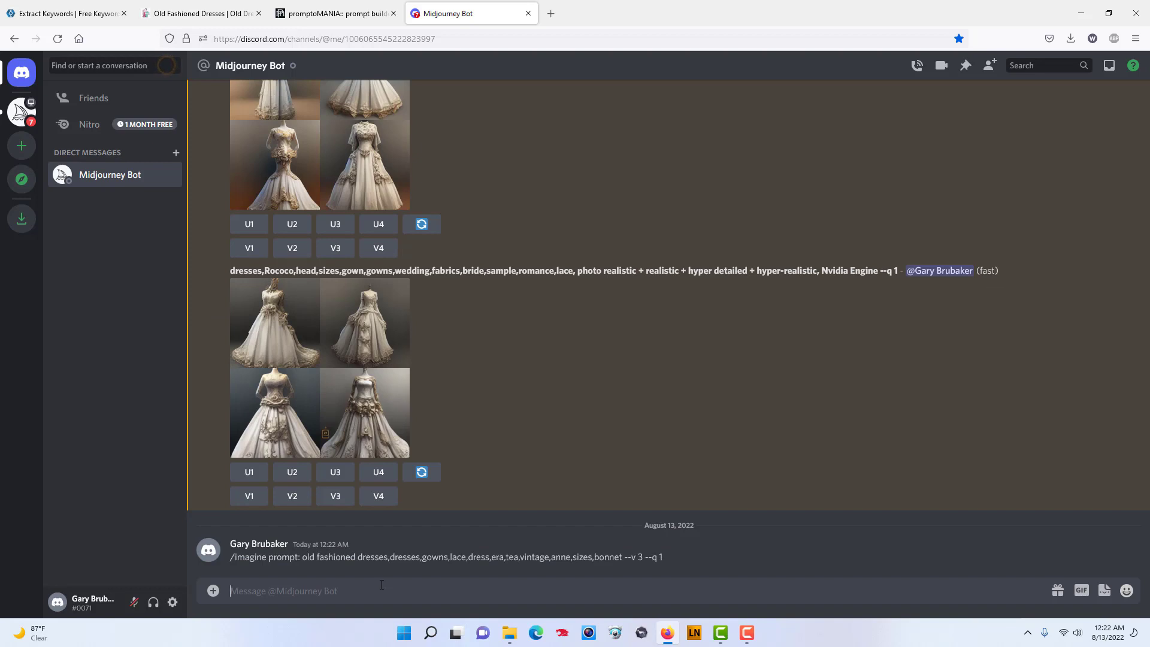
Run /imagine with the same --v 3 --q 1 prompt and reroll the generated image grid for another set
type("/imagine prompt: old fashioned dresses,dresses,gowns,lace,dress,era,tea,vintage,anne,sizes,bonnet --v 3 --q 1")
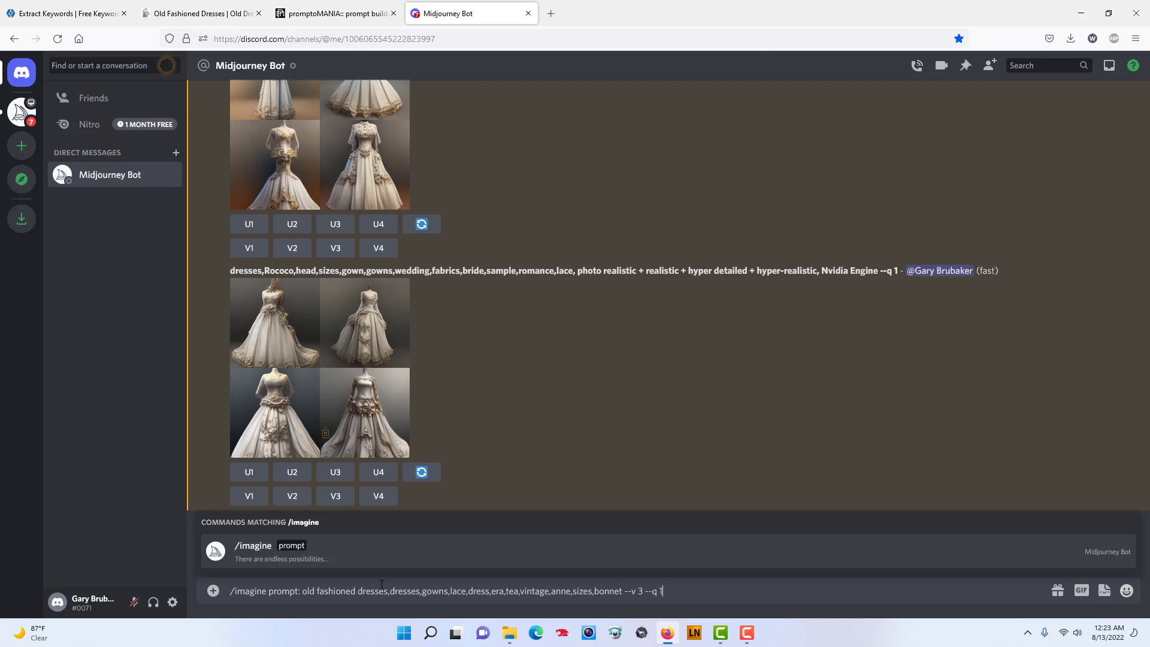
key("Return")
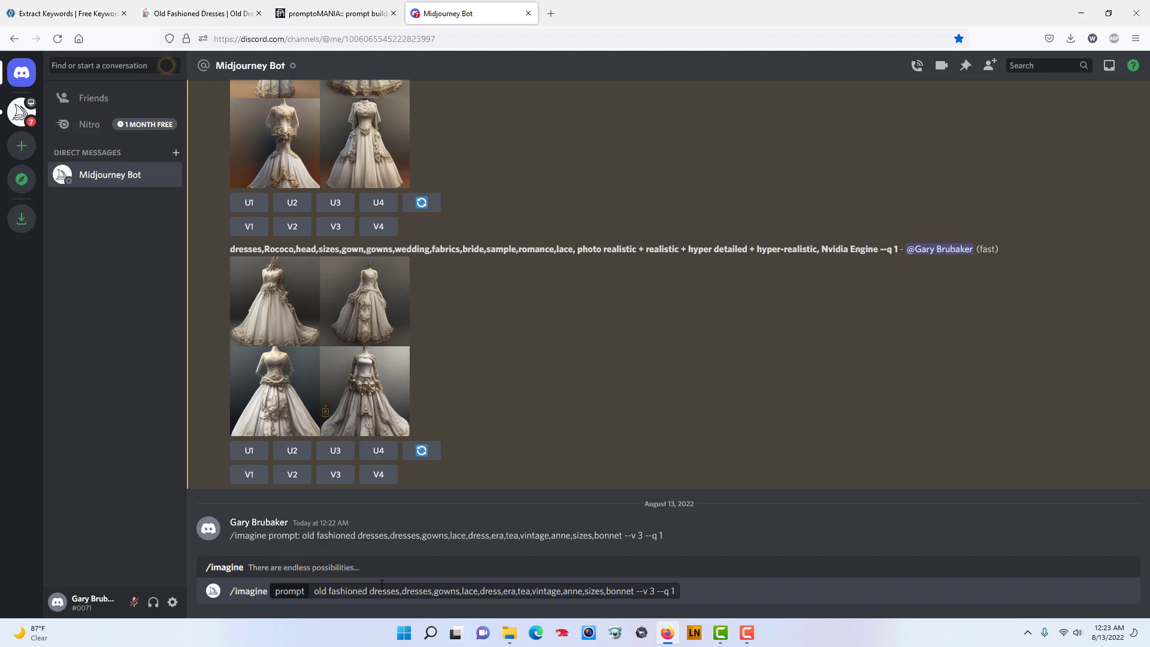
key("Return")
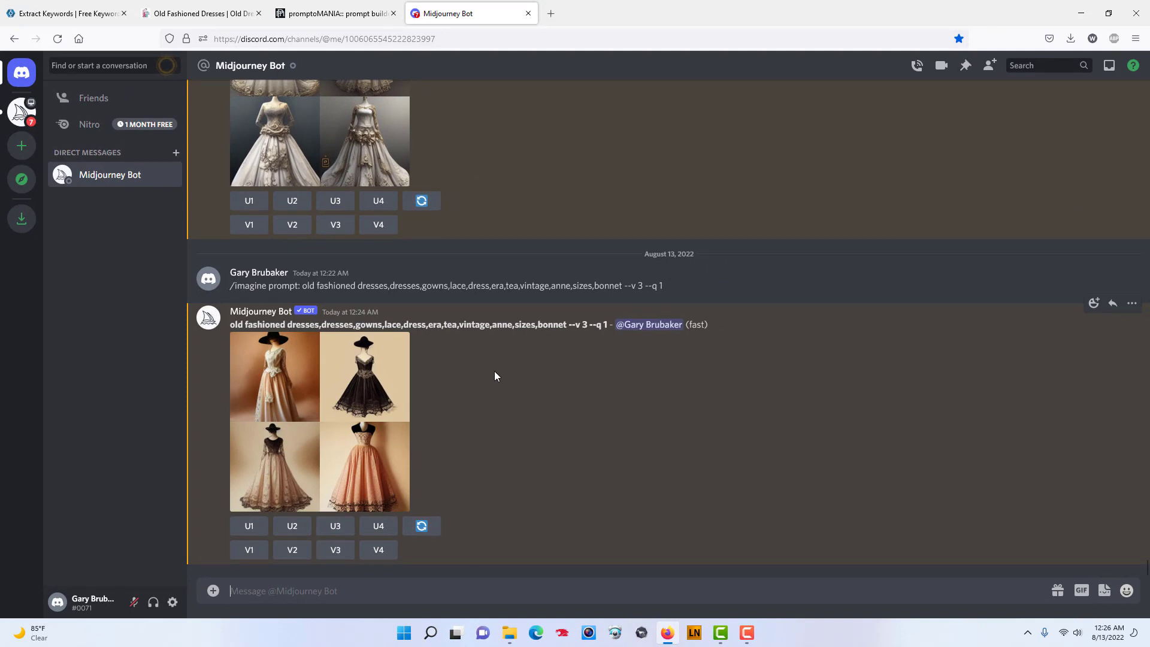
left_click(422, 527)
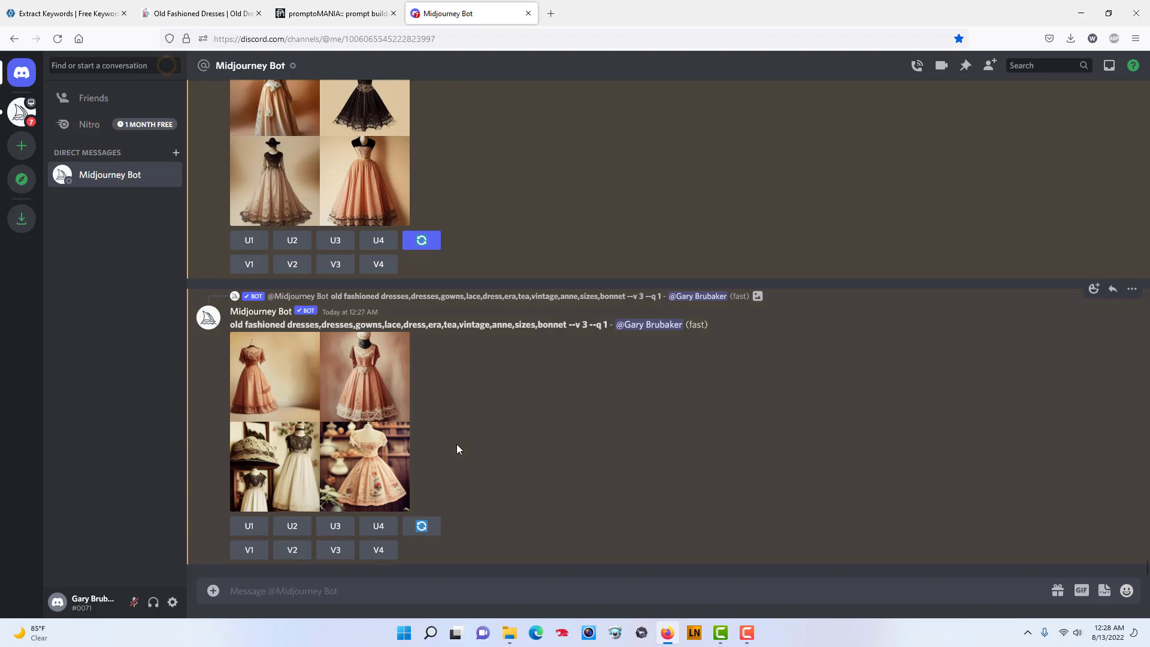
scroll(457, 449, "up", 1)
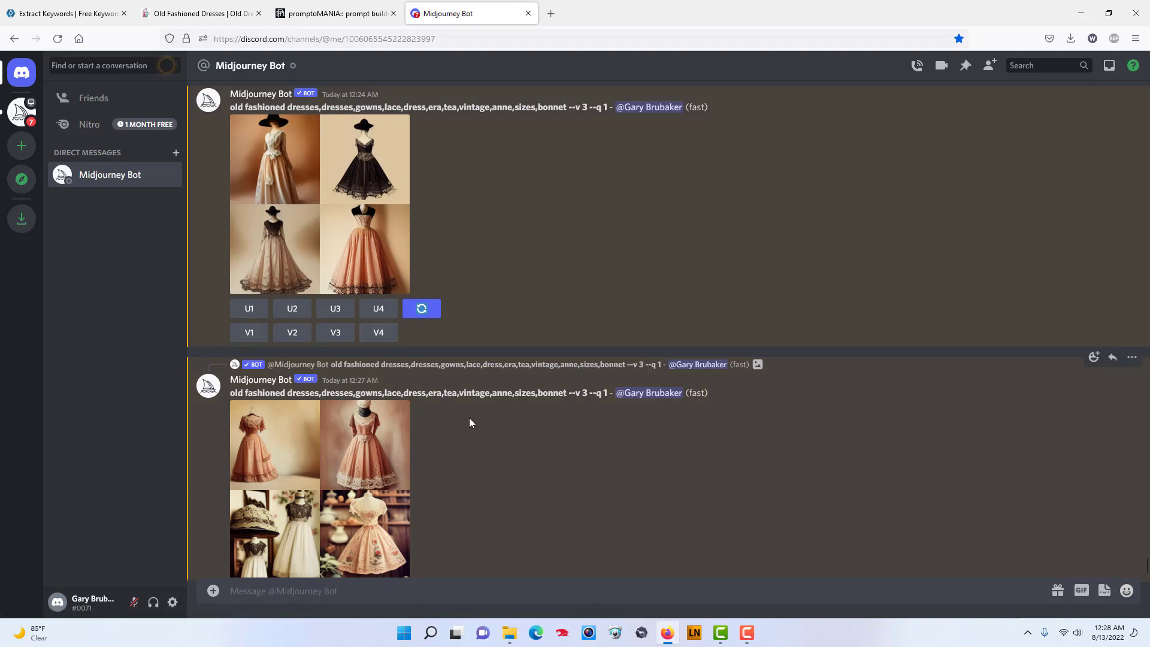
Return to the promptoMANIA builder and set the prompt's image aspect ratio to 16:9
left_click(339, 14)
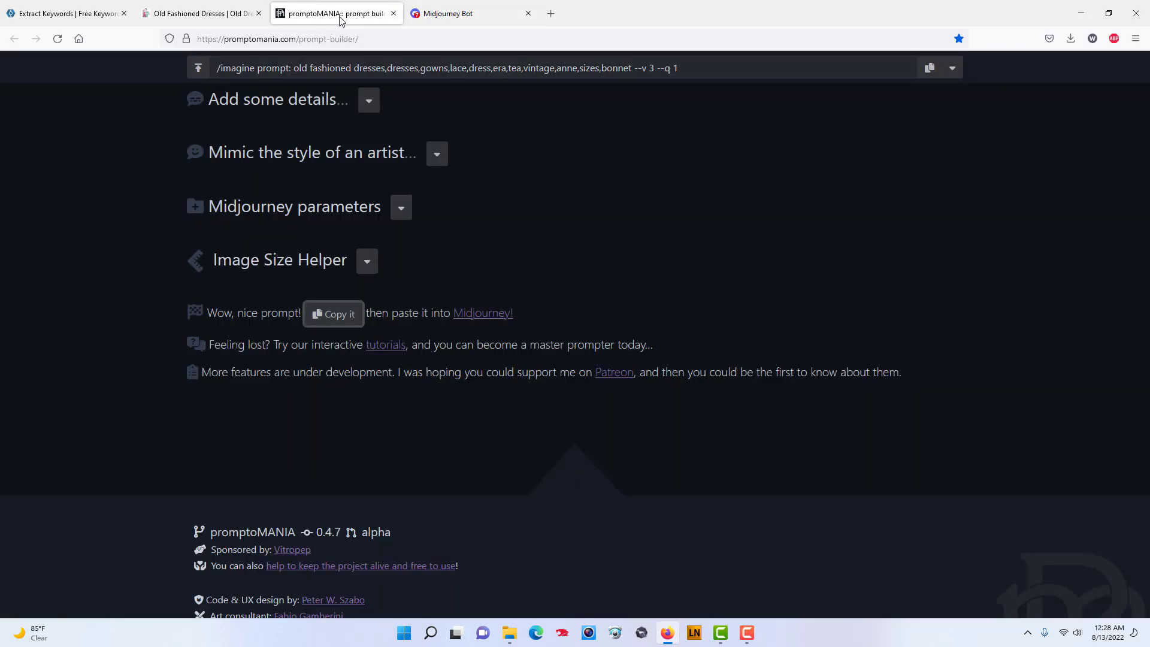
scroll(433, 271, "up", 3)
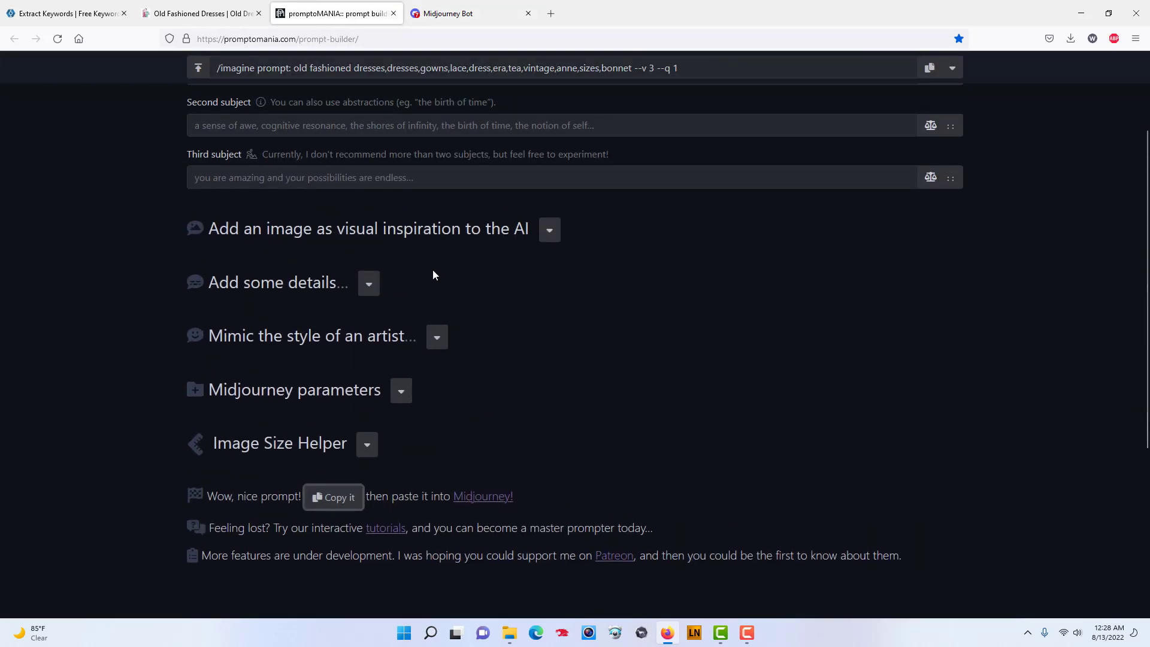
scroll(435, 275, "up", 2)
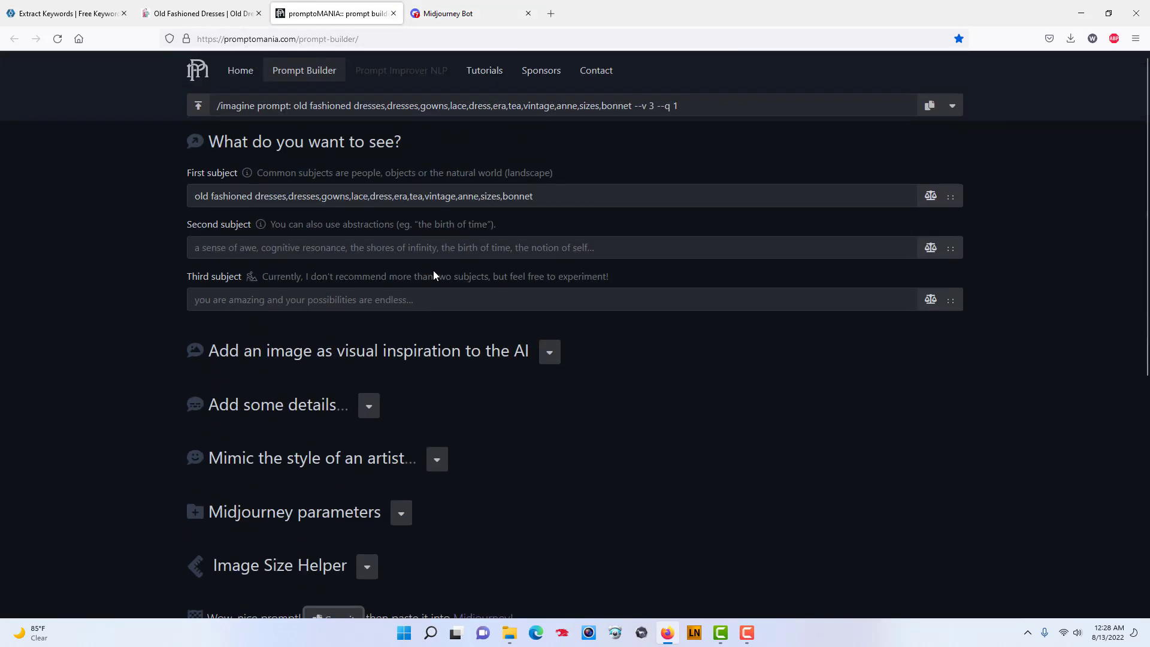
scroll(433, 271, "down", 1)
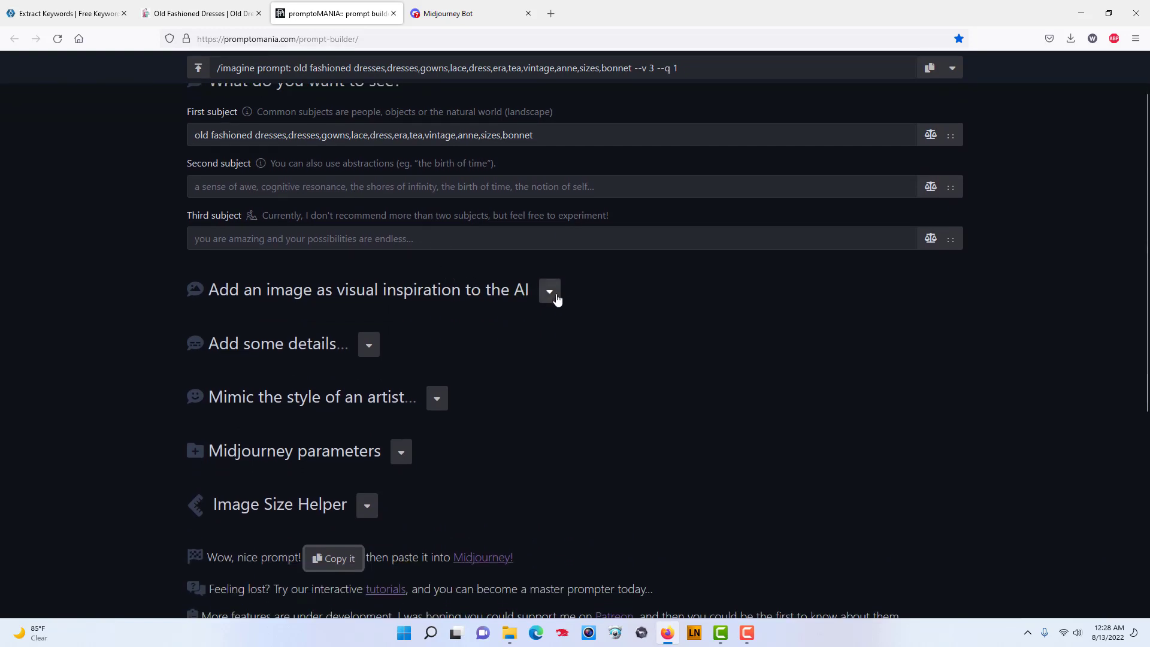
scroll(557, 300, "down", 2)
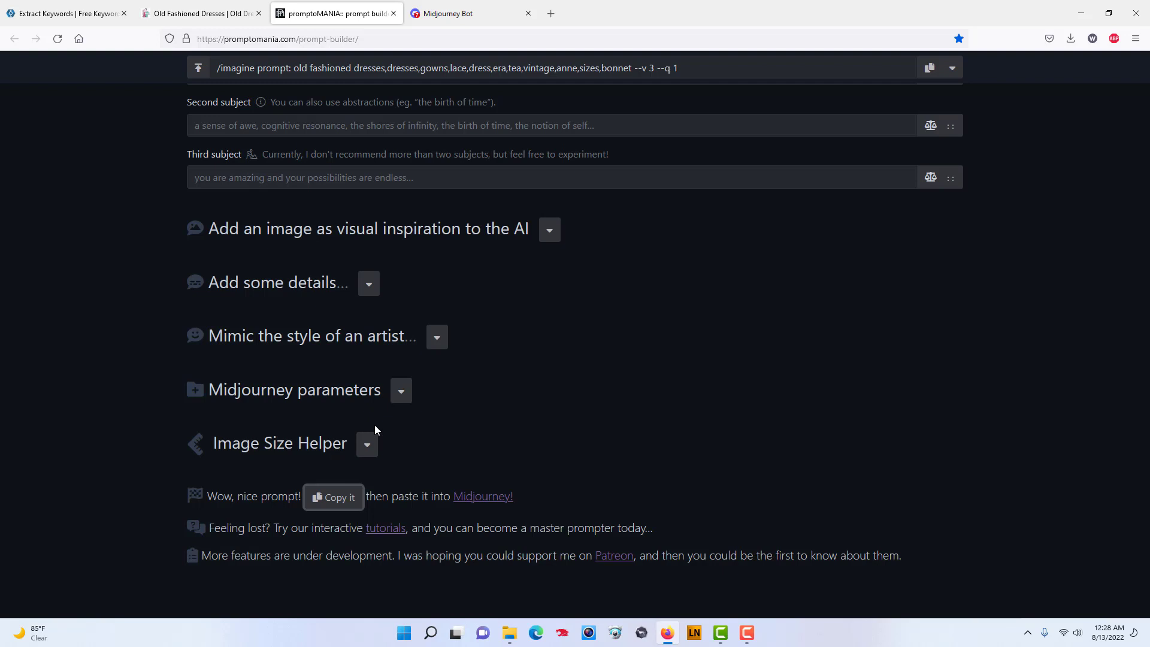
left_click(368, 444)
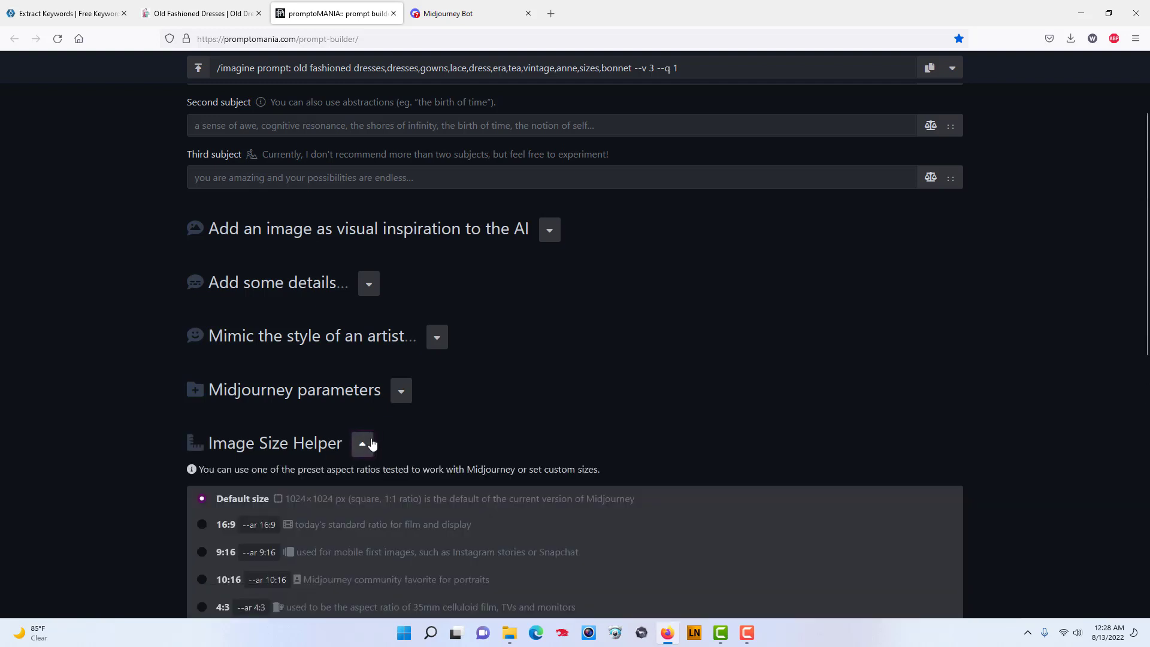
scroll(372, 443, "down", 2)
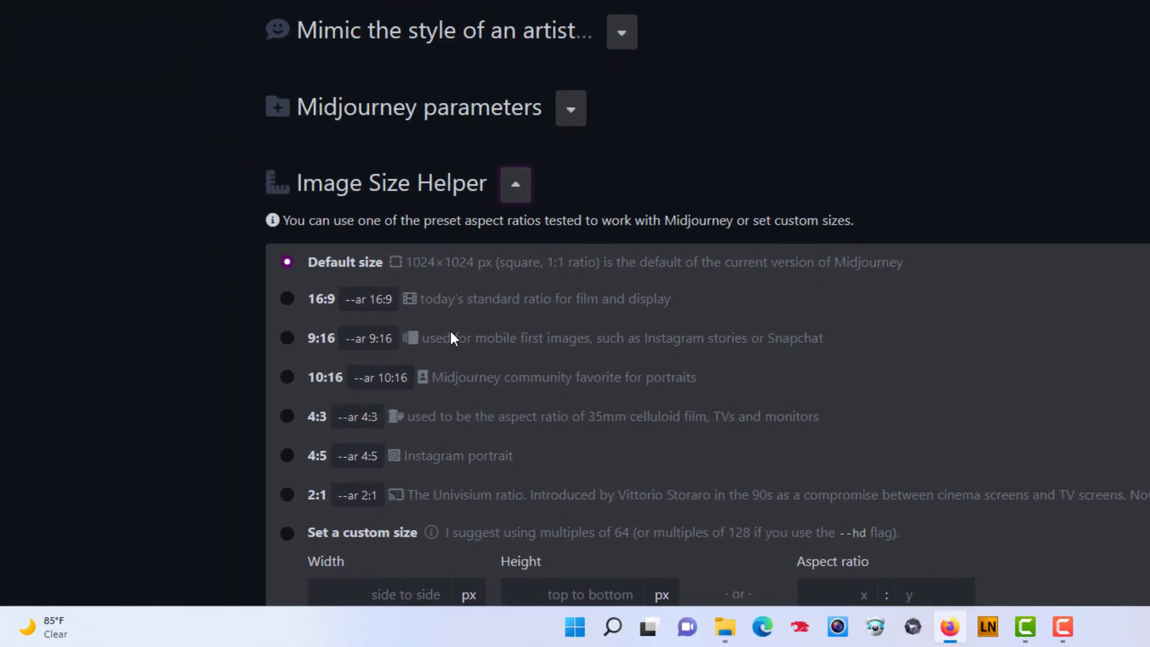
left_click(287, 299)
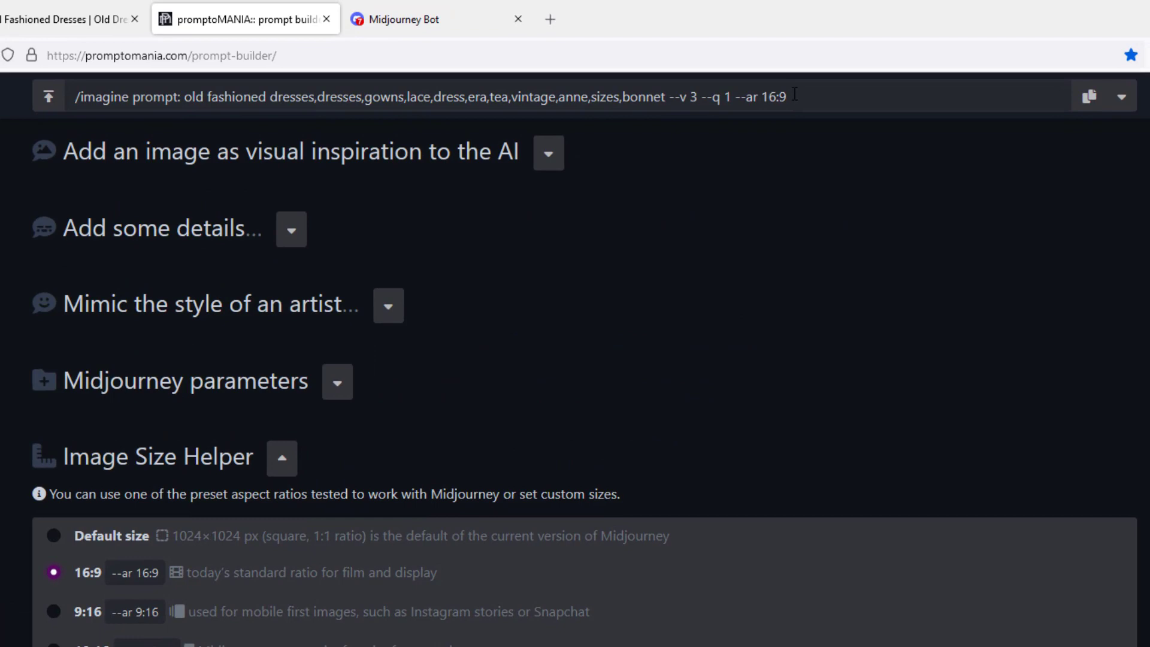
mouse_move(795, 94)
left_mouse_down()
mouse_move(762, 96)
mouse_move(775, 96)
left_mouse_up()
left_click(624, 316)
scroll(624, 316, "down", 5)
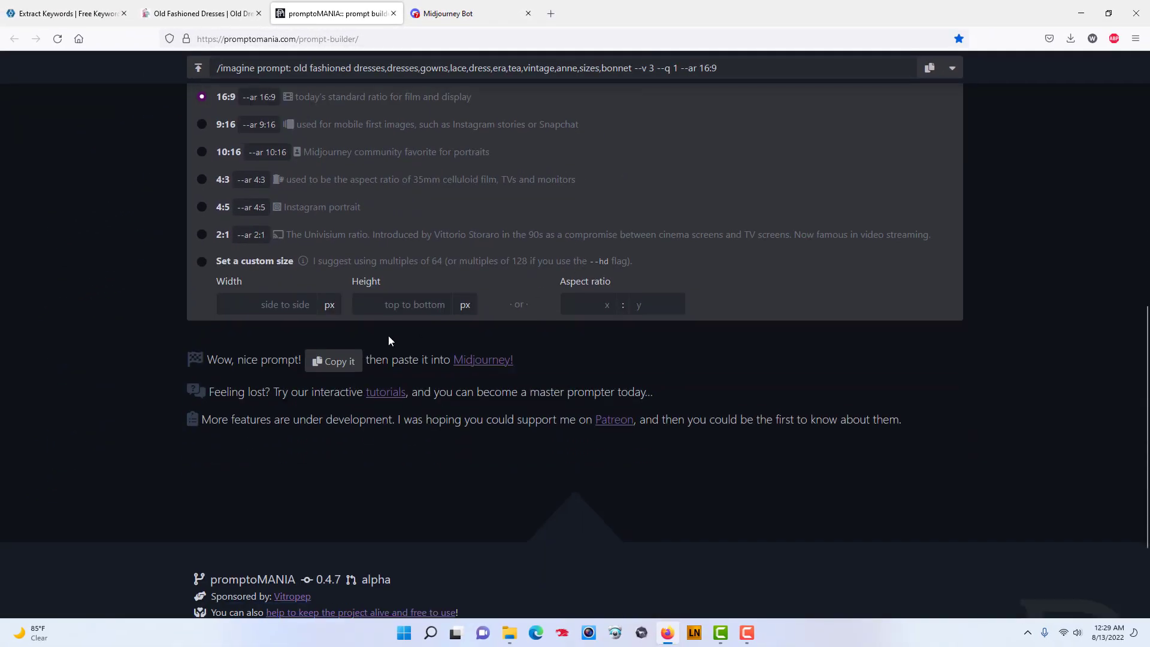
Copy the prompt with --ar 16:9 and run it as an /imagine command in the Midjourney Bot chat on Discord
left_click(346, 362)
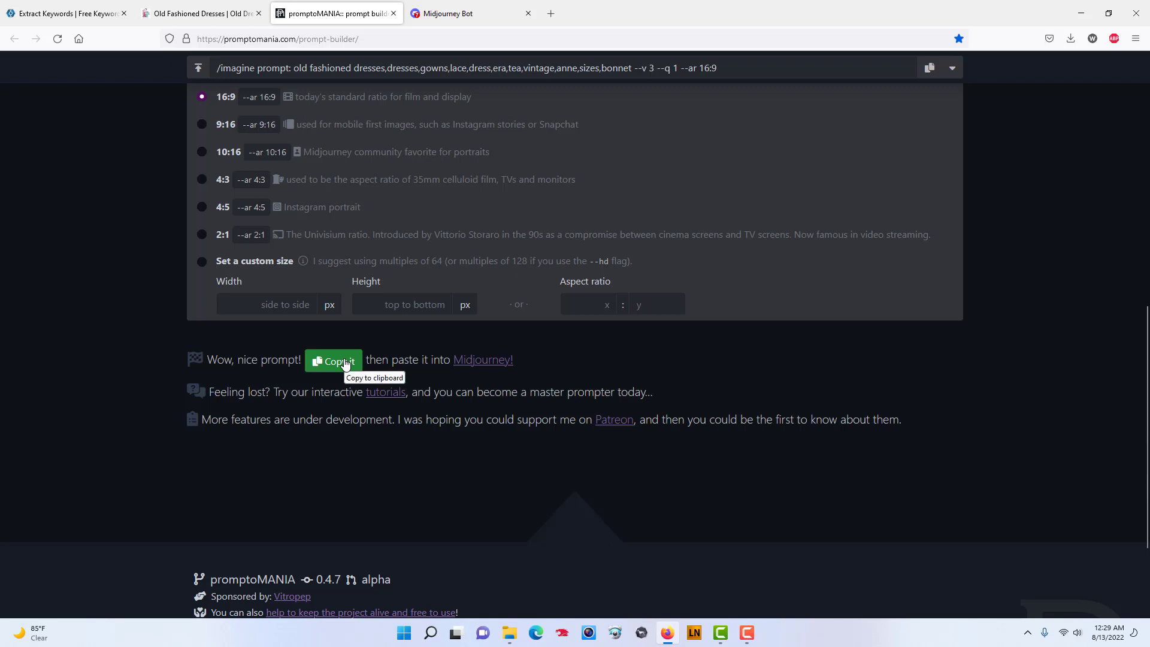
left_click(346, 363)
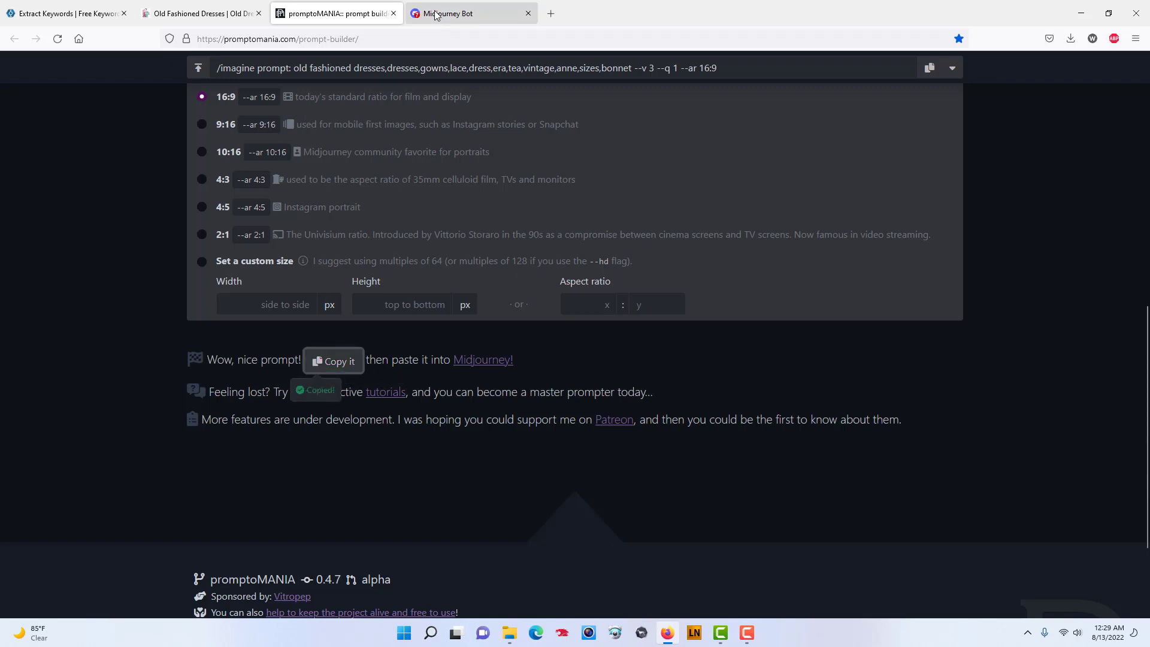
left_click(436, 15)
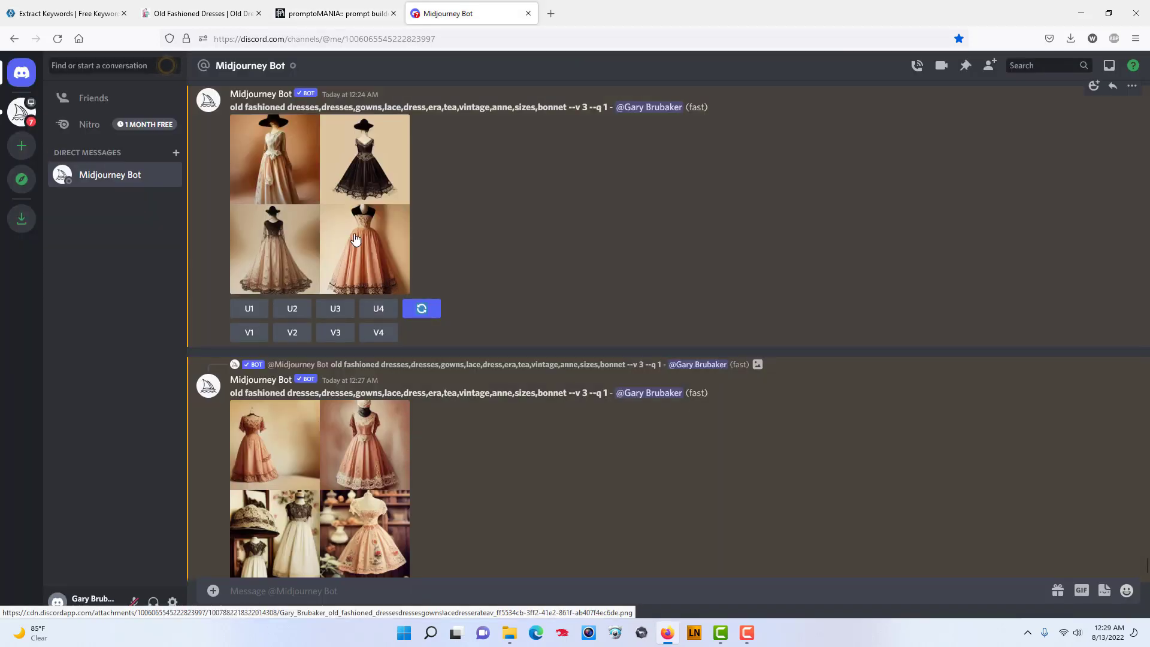
scroll(441, 387, "down", 2)
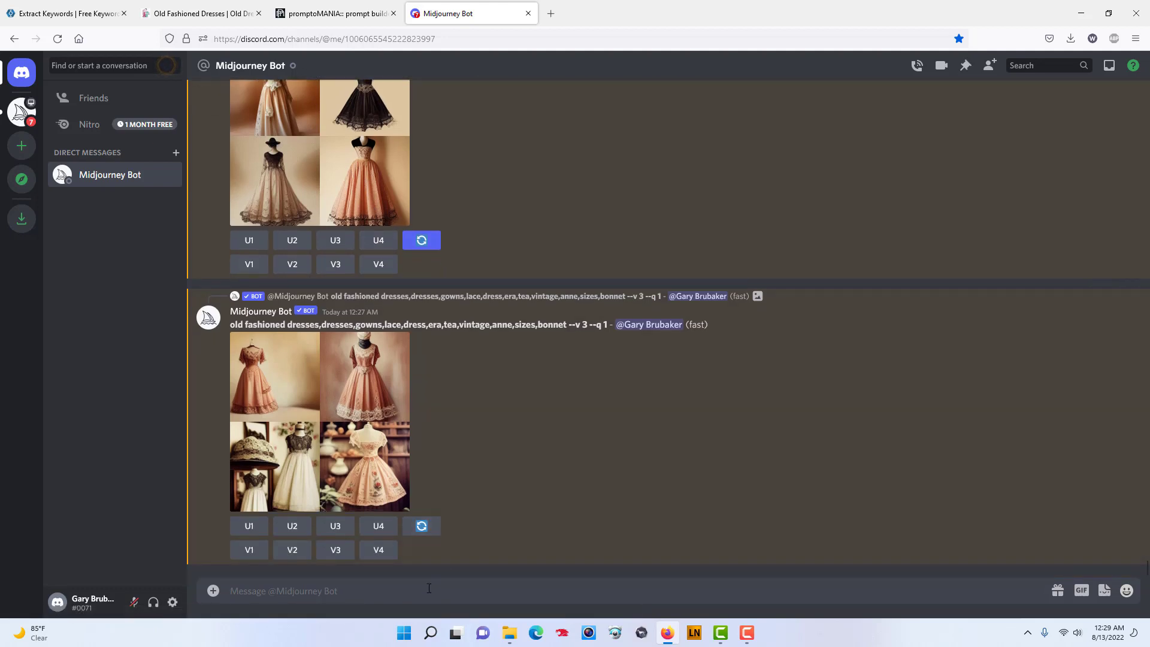
key("ctrl+v")
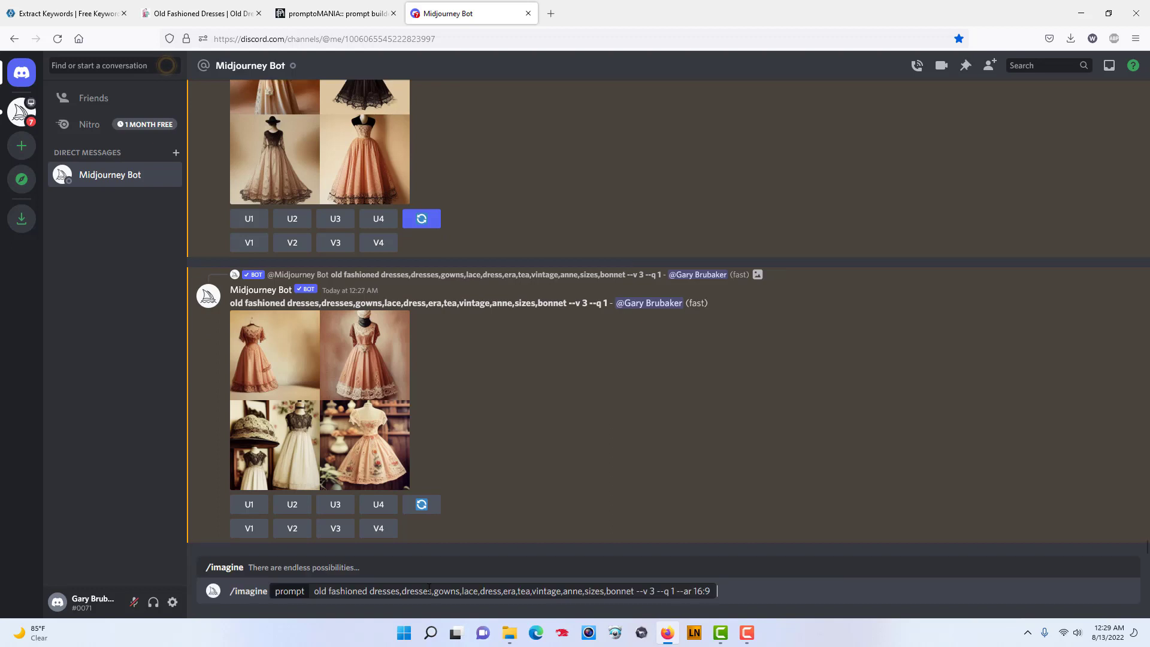
key("Return")
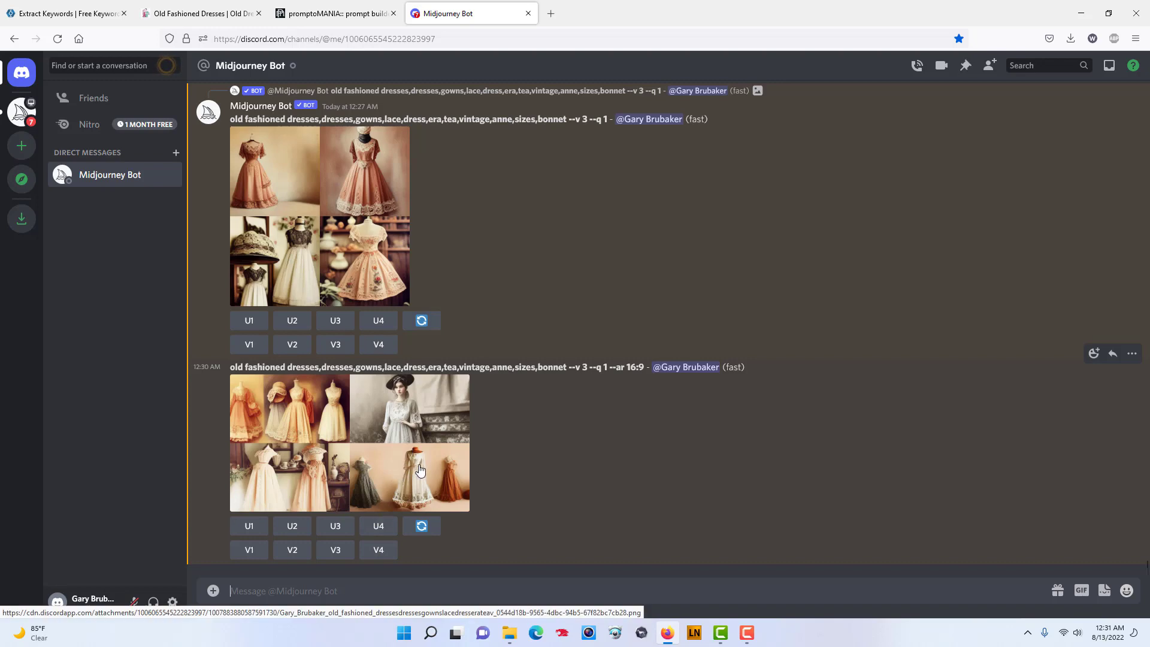
Upscale the fourth image of the 16:9 dress grid
left_click(382, 527)
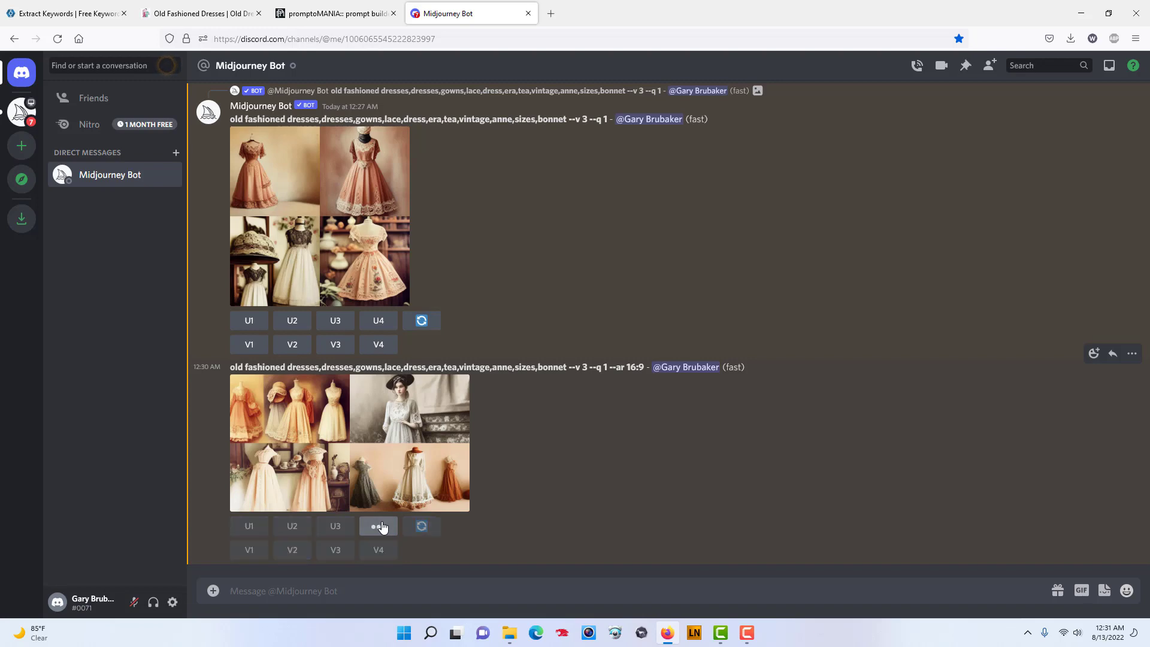
Generate variations of the fourth image in the earlier square dress grid made with --v 3 --q 1
scroll(390, 520, "up", 1)
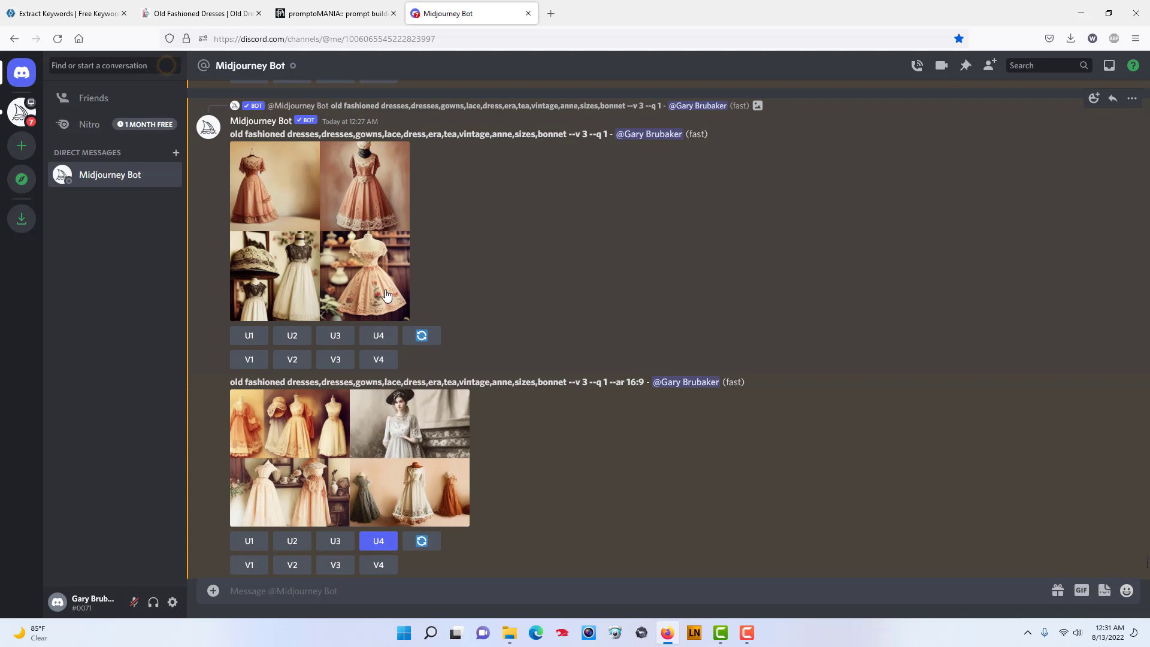
left_click(381, 362)
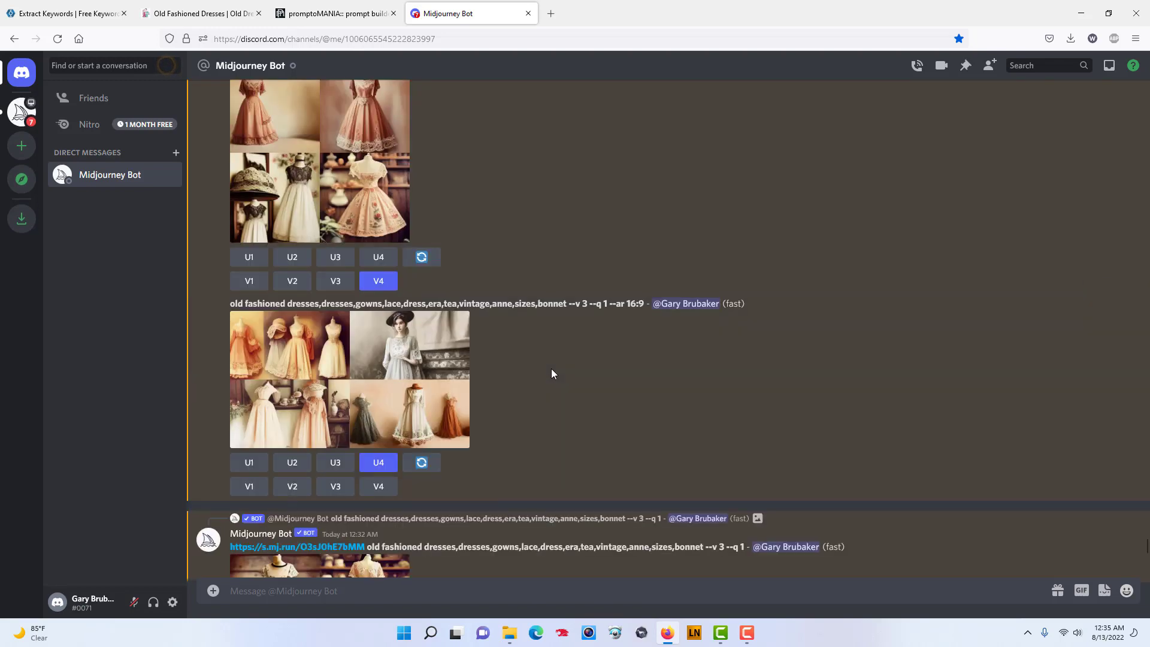
left_click(389, 259)
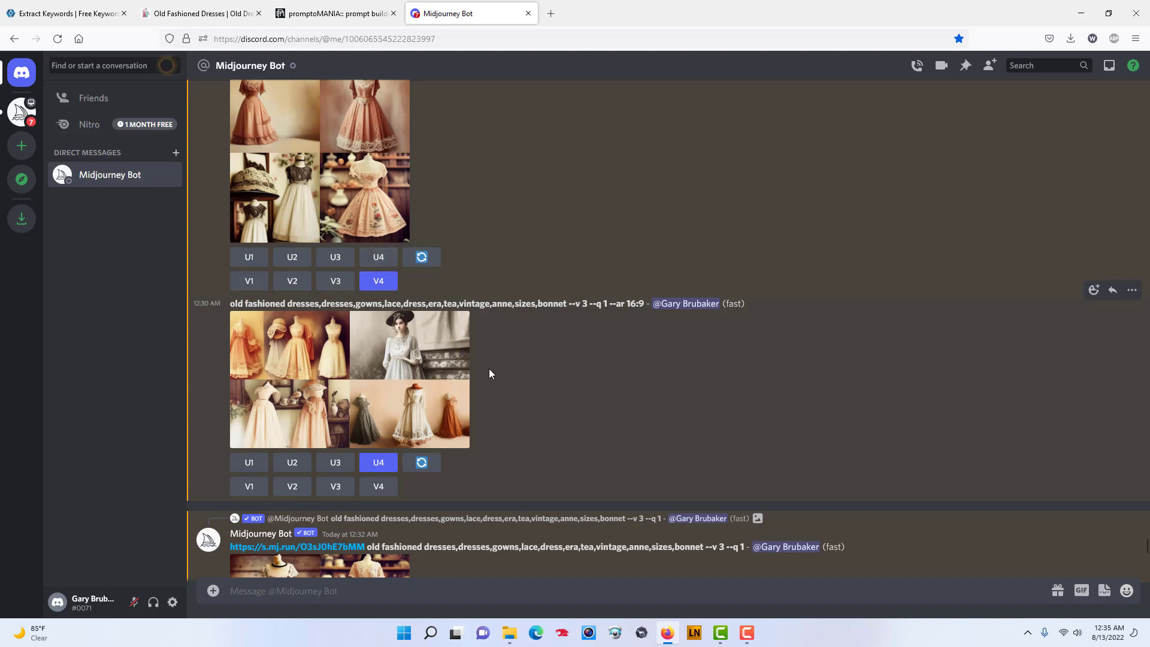
Find the upscaled 16:9 image of the three dresses in the chat and open its original at full size
scroll(489, 368, "down", 2)
scroll(489, 369, "down", 7)
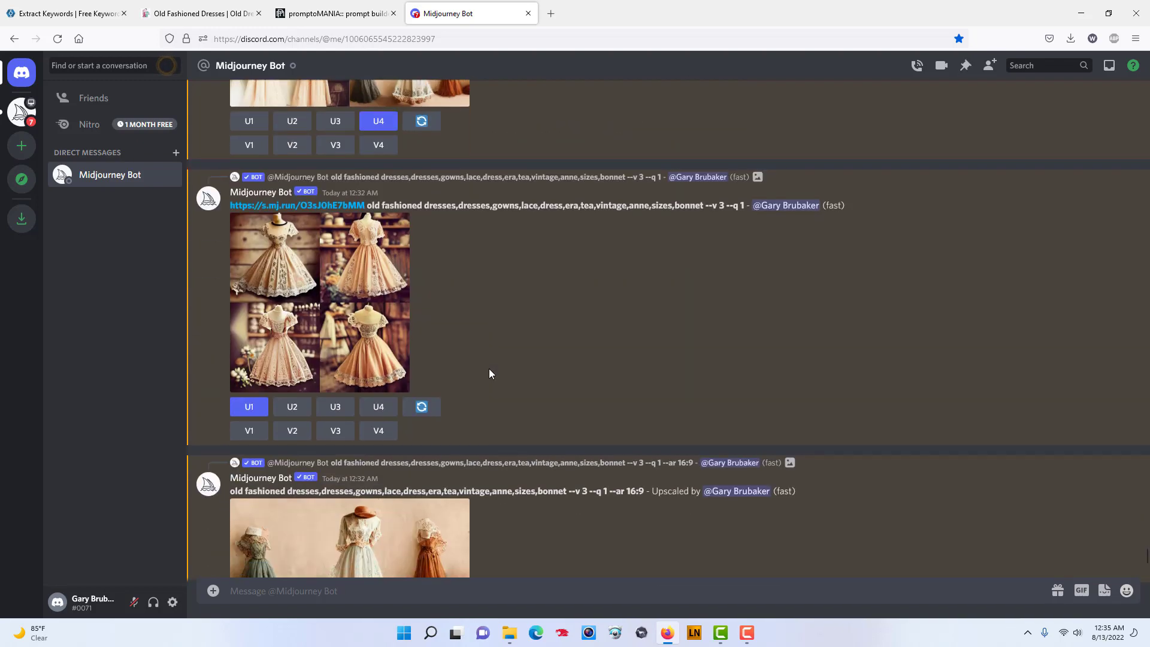
scroll(489, 374, "down", 3)
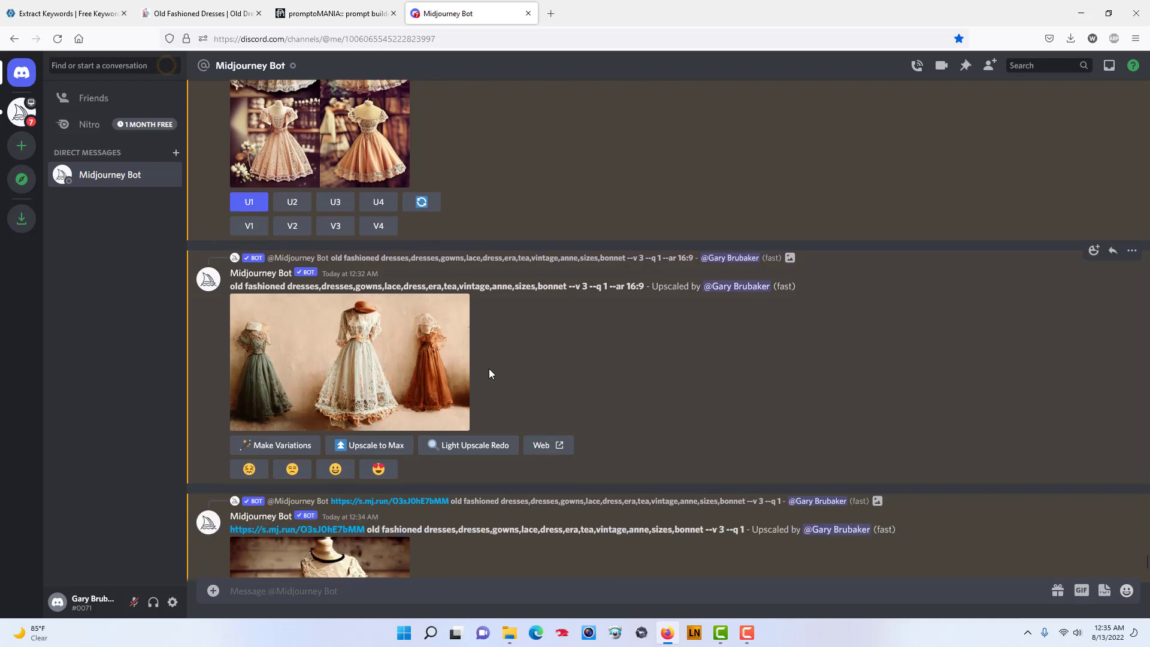
scroll(489, 370, "down", 1)
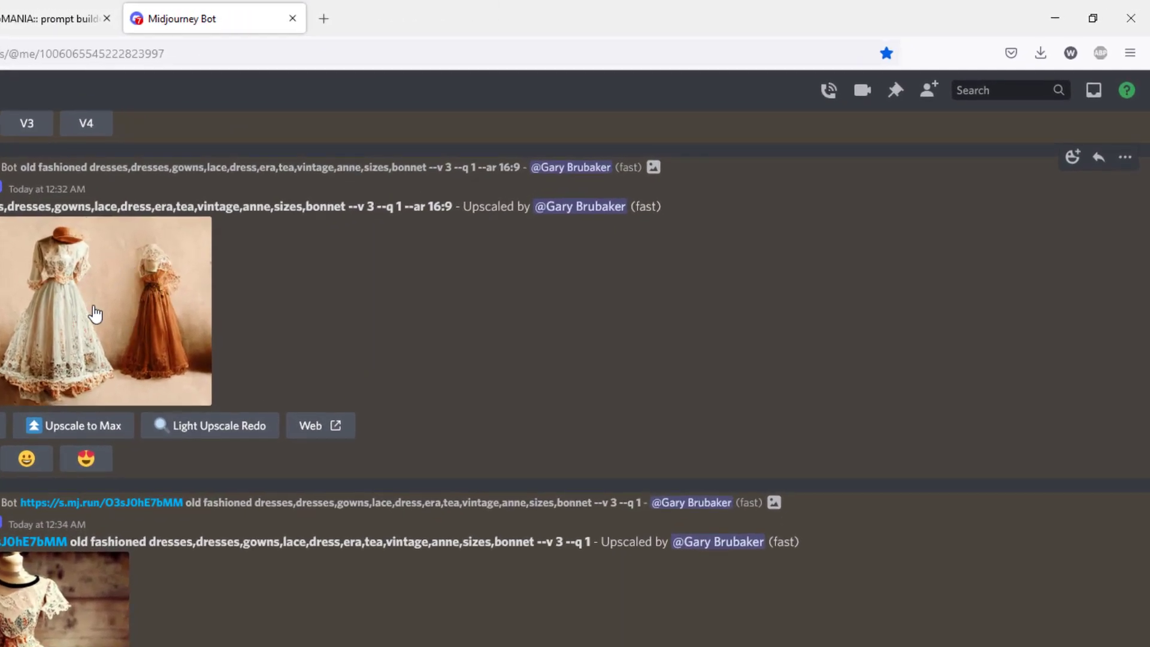
left_click_drag(454, 206, 431, 204)
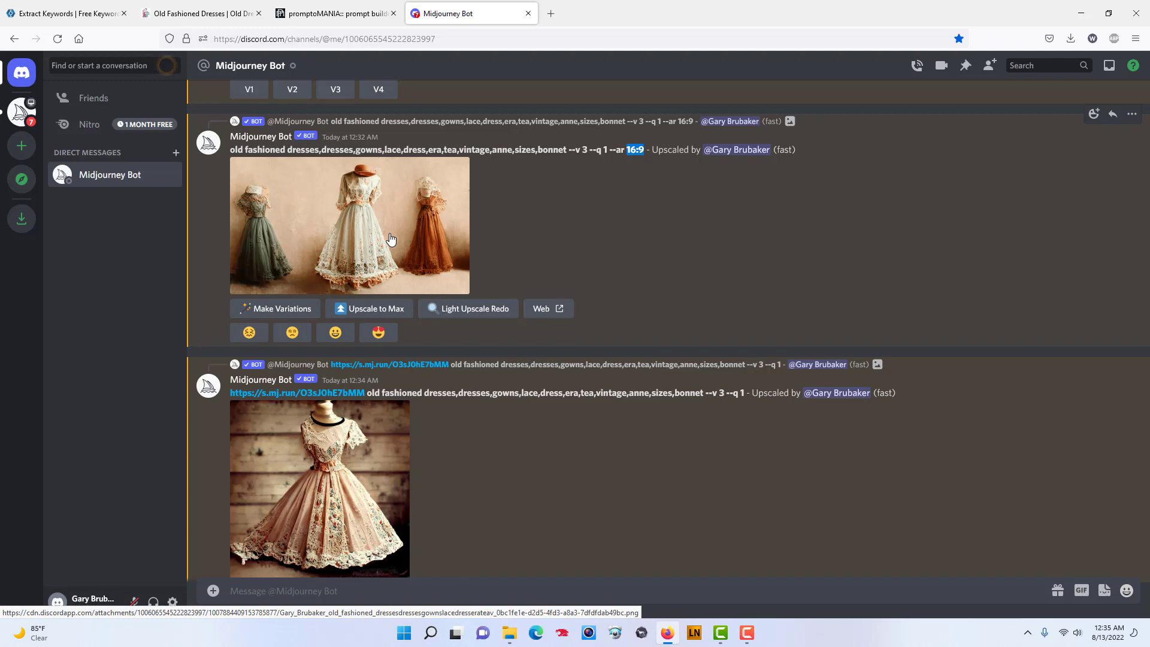
left_click(391, 239)
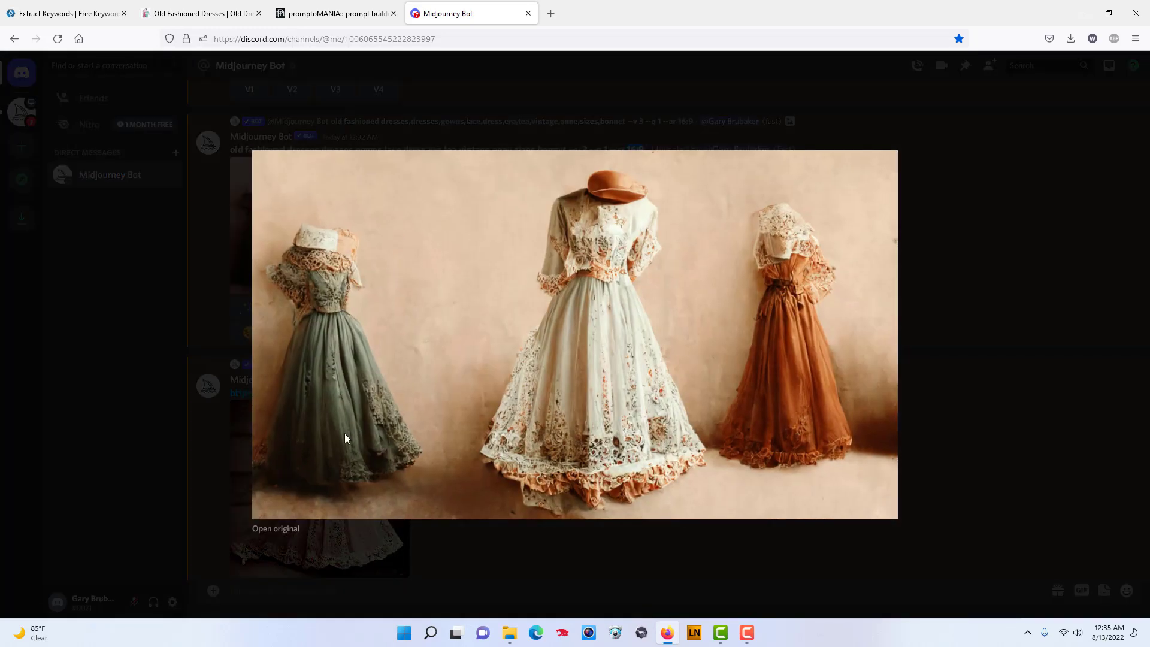
left_click(287, 529)
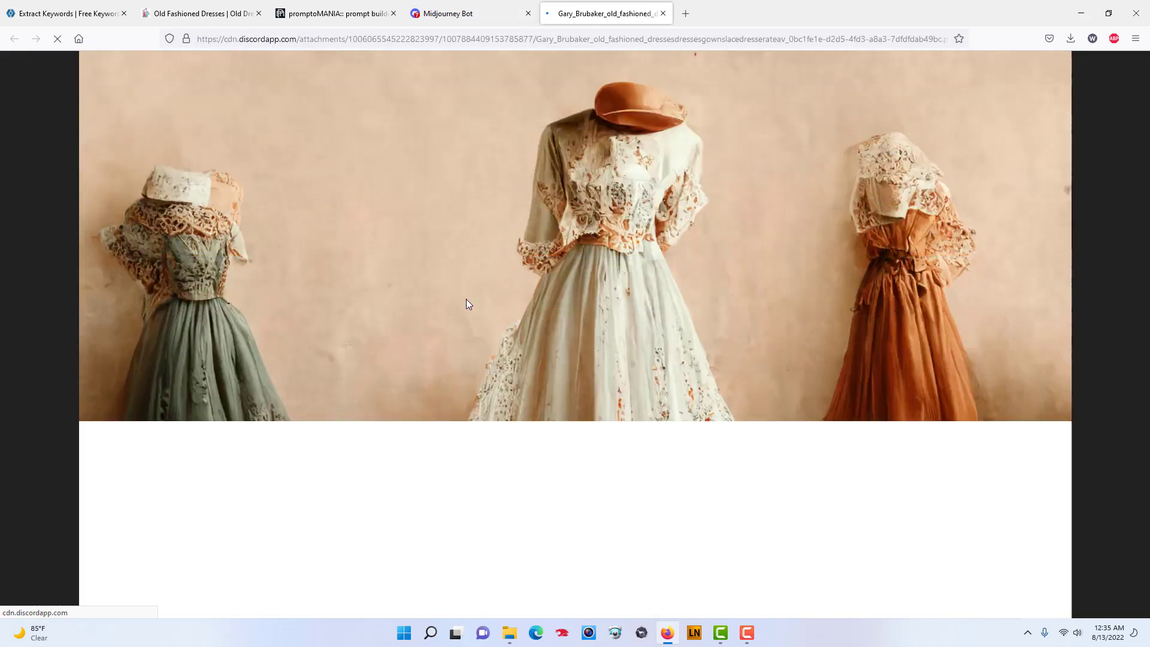
left_click(492, 133)
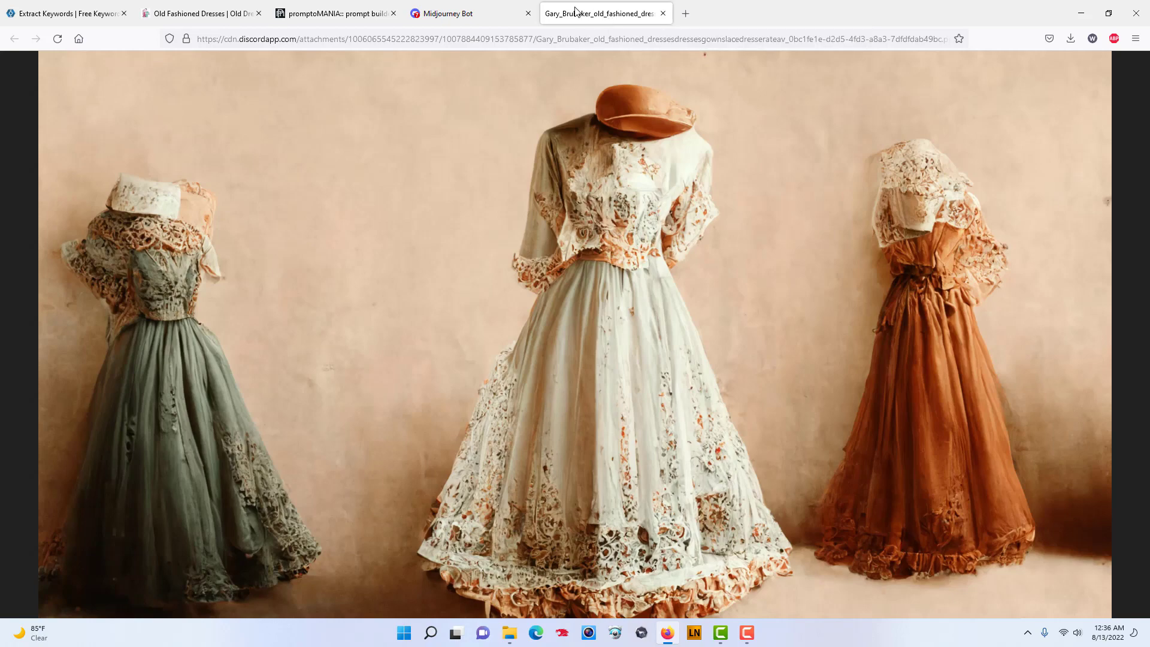
Return to the Midjourney Bot chat and open the original of the upscaled square single-dress image
left_click(491, 17)
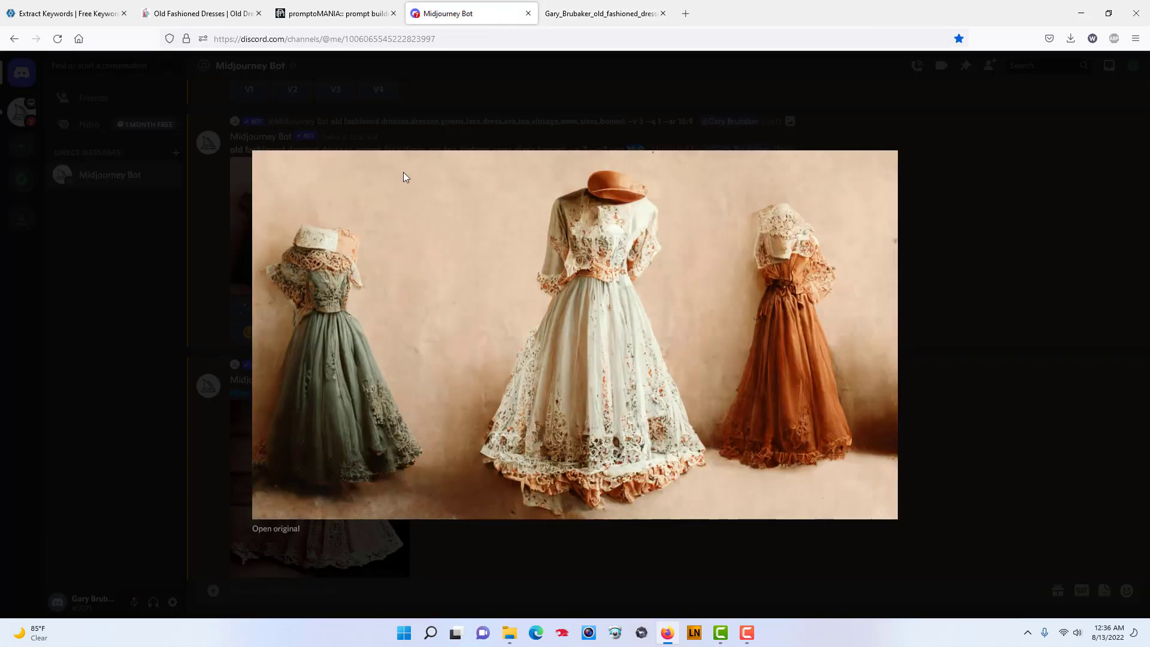
left_click(213, 400)
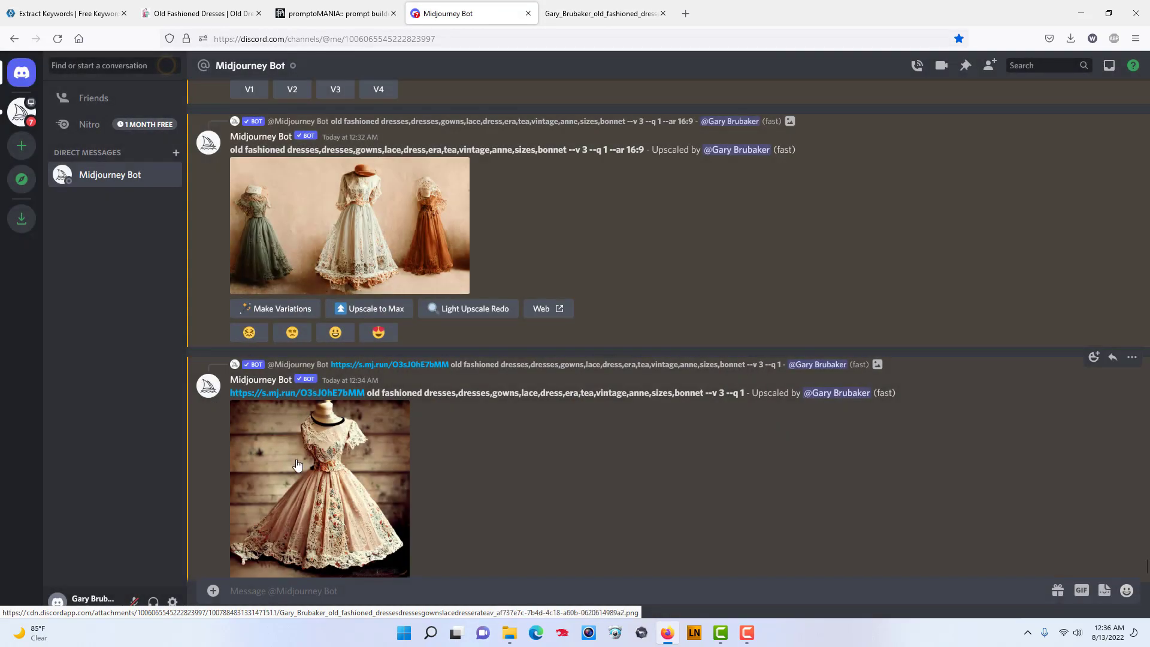
scroll(328, 473, "down", 1)
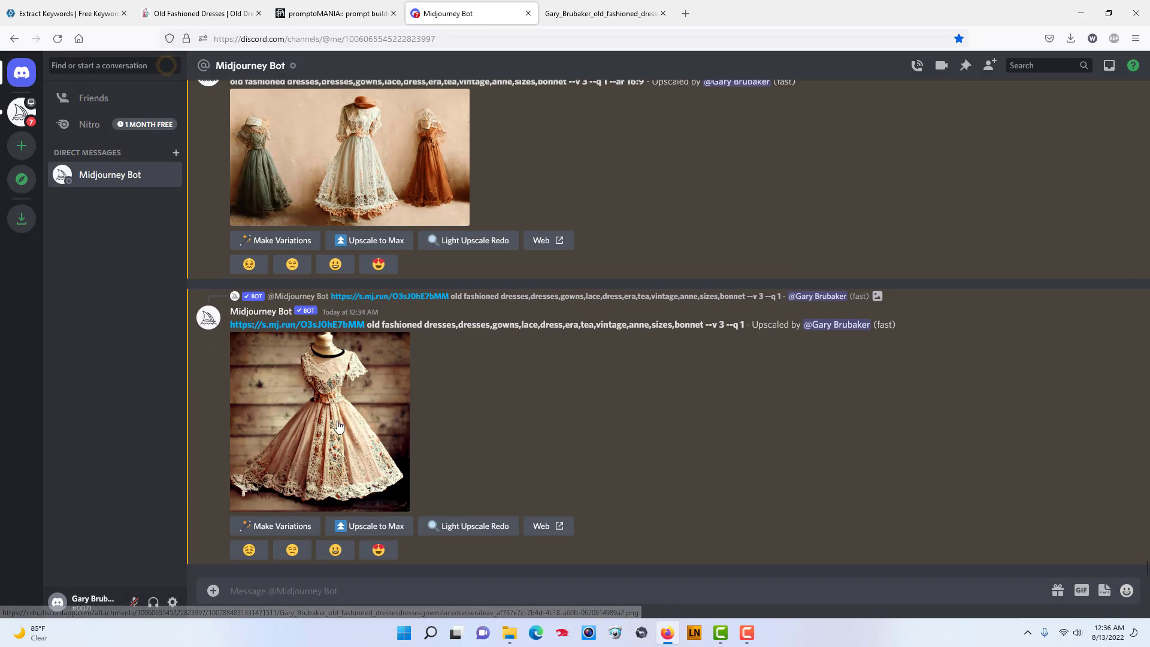
left_click(369, 397)
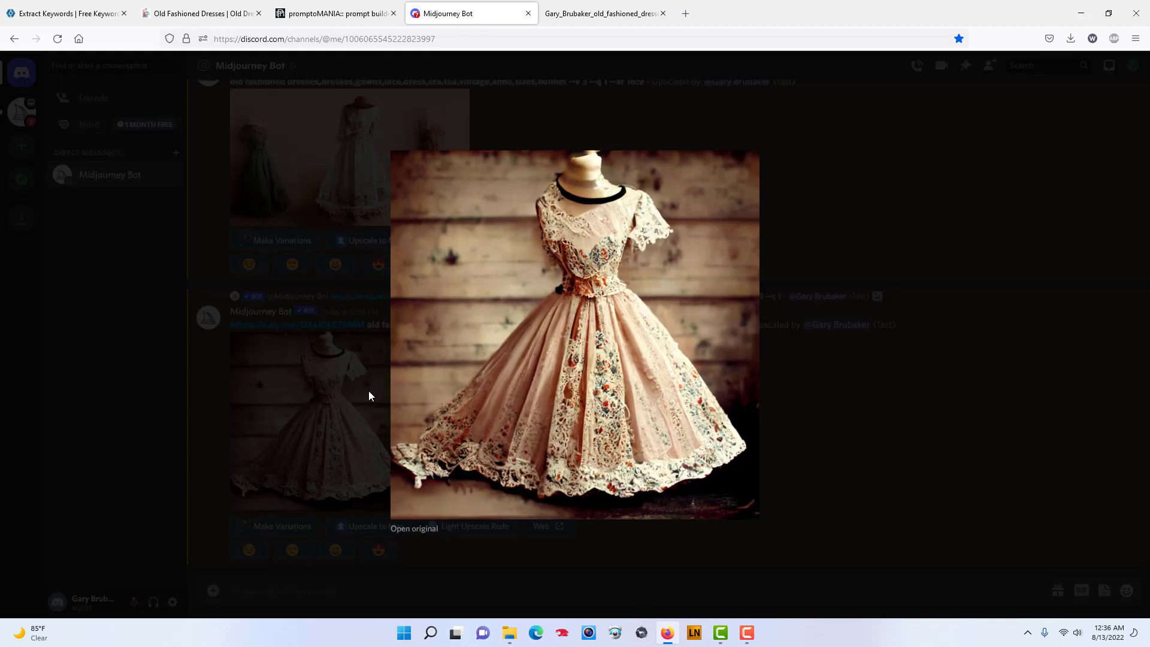
left_click(421, 527)
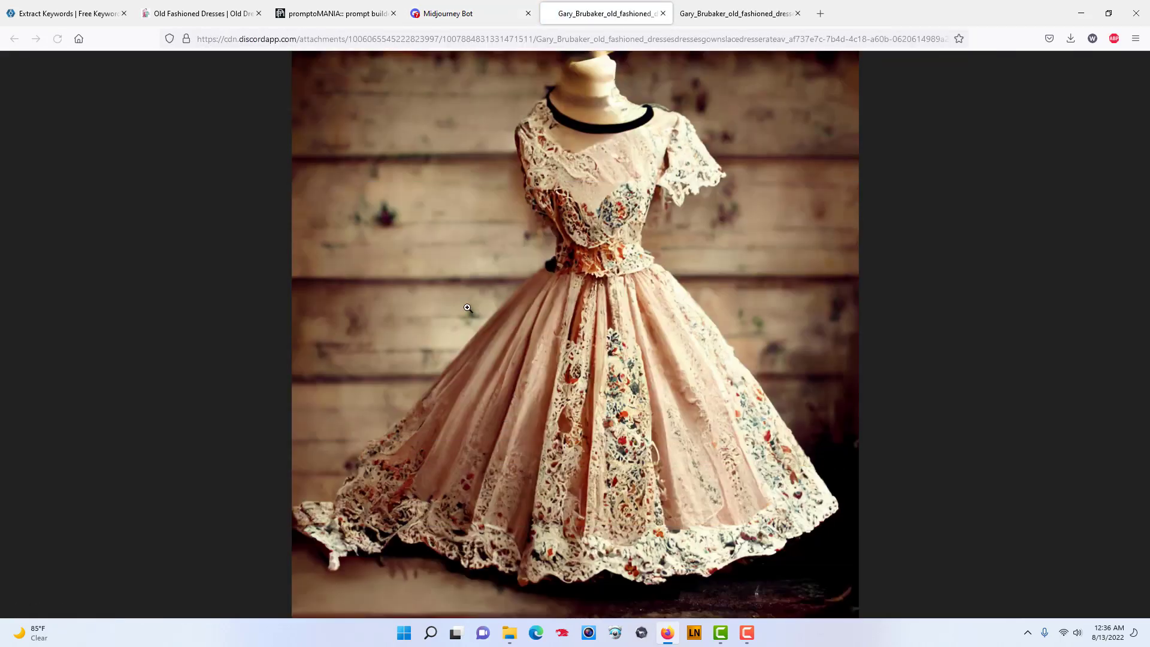
left_click(494, 198)
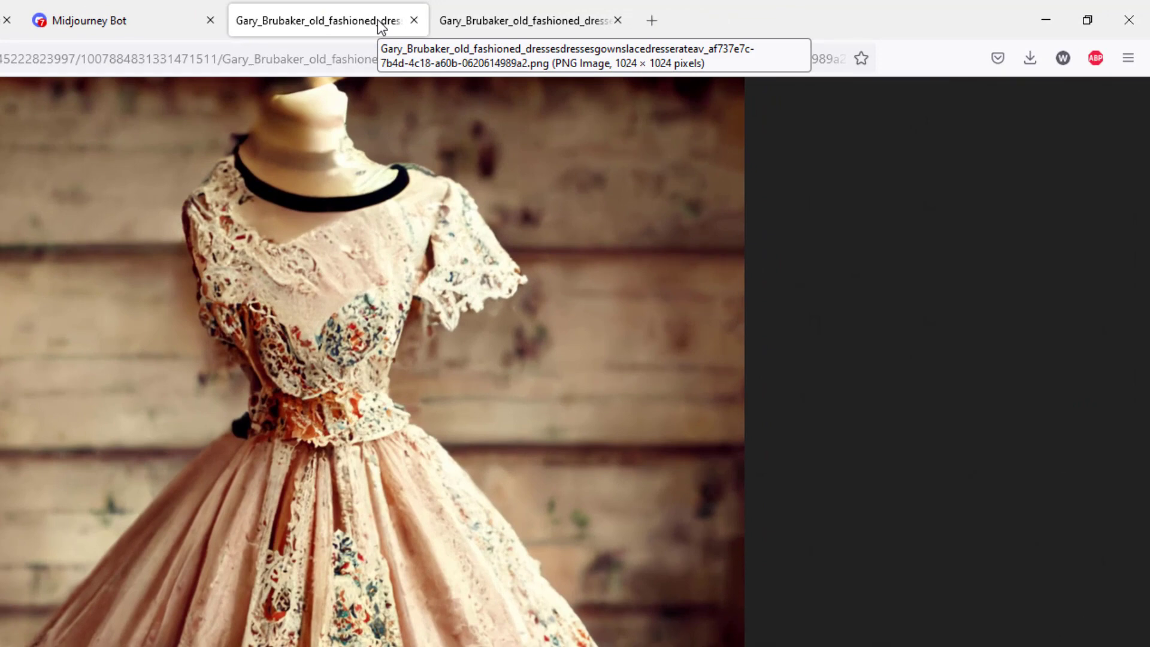
left_click(469, 19)
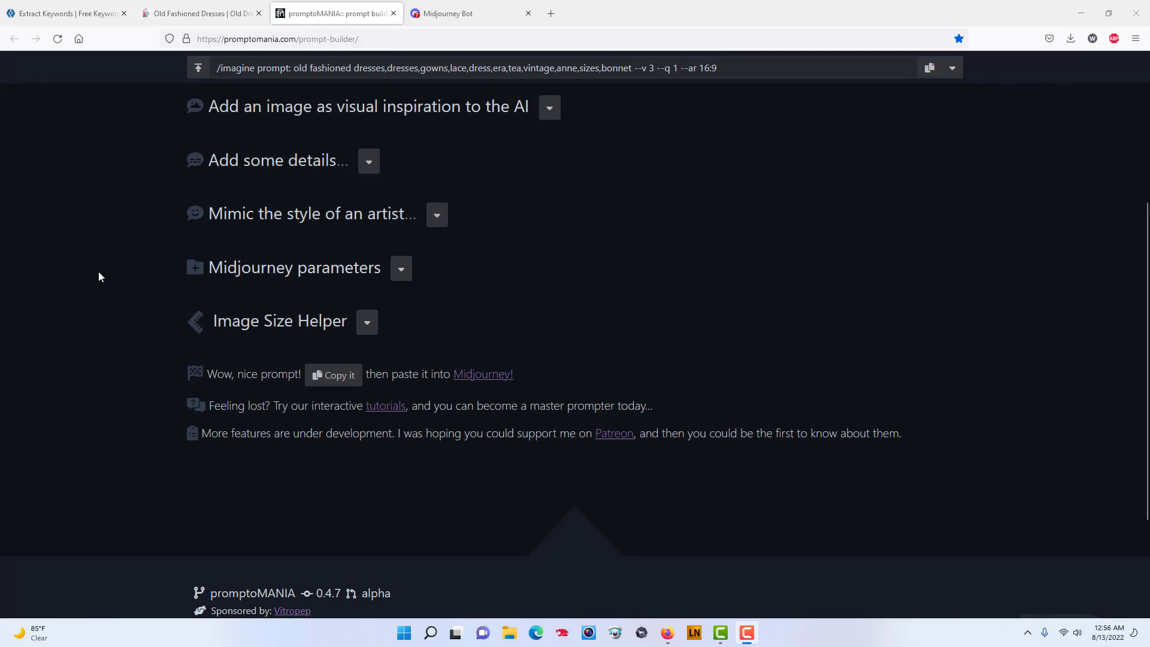
Review the promptoMANIA builder's options for adding an image as visual inspiration
scroll(113, 288, "up", 3)
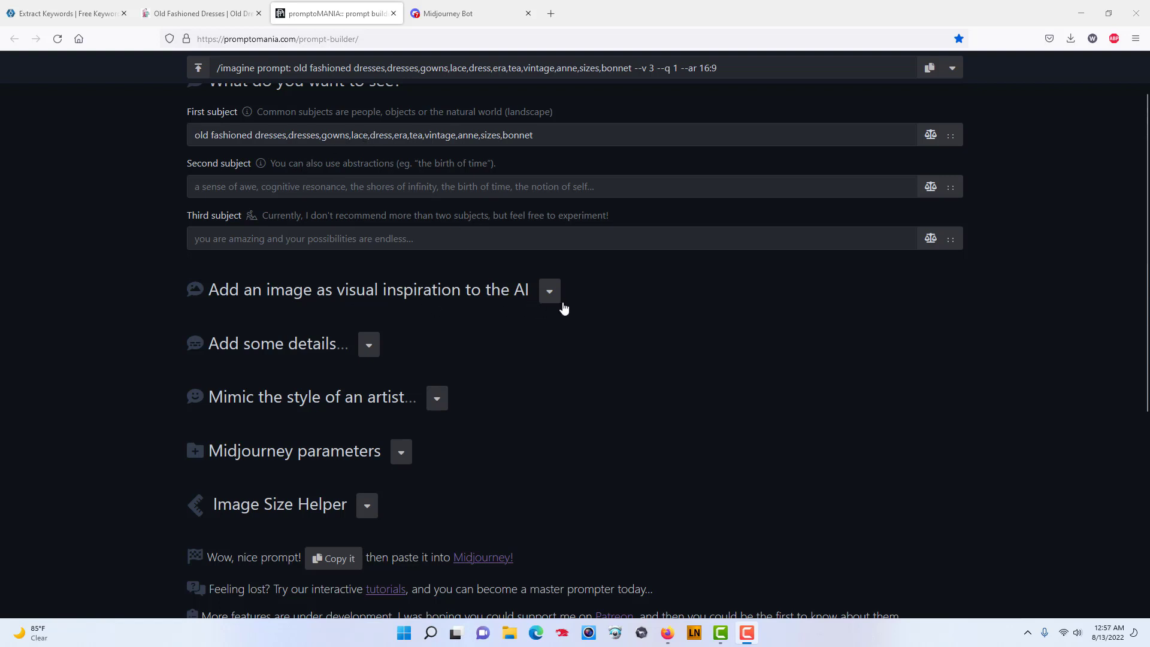
left_click(548, 292)
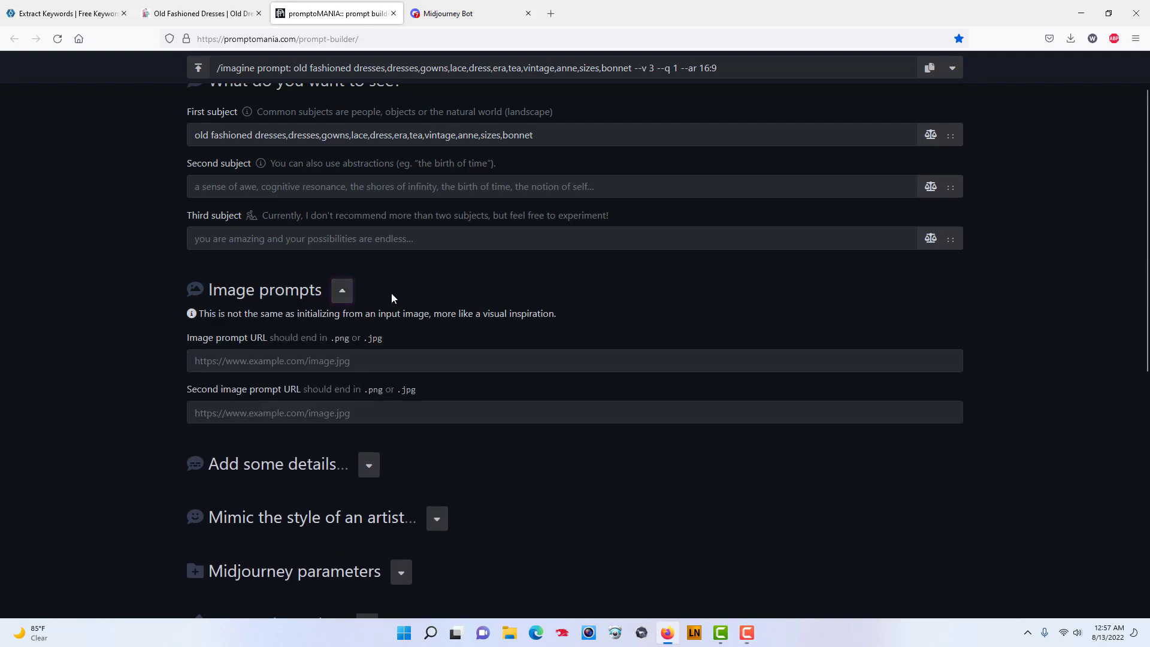
left_click(349, 294)
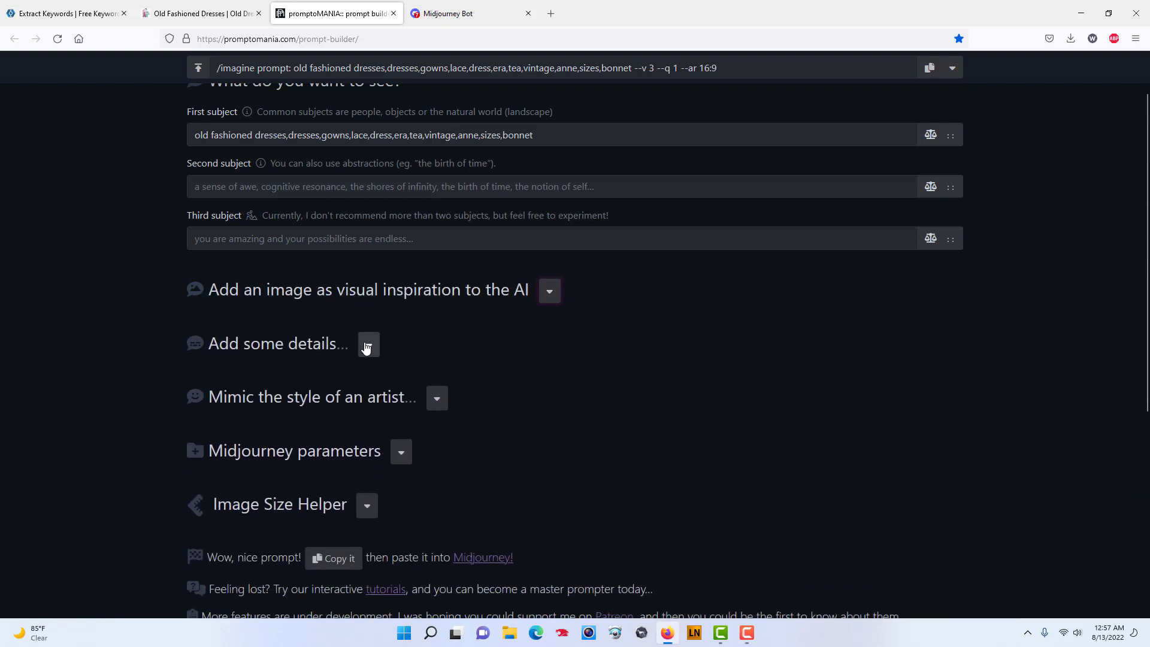
Add the Photography detail from the Camera scenes to the prompt and collapse the details section
left_click(368, 345)
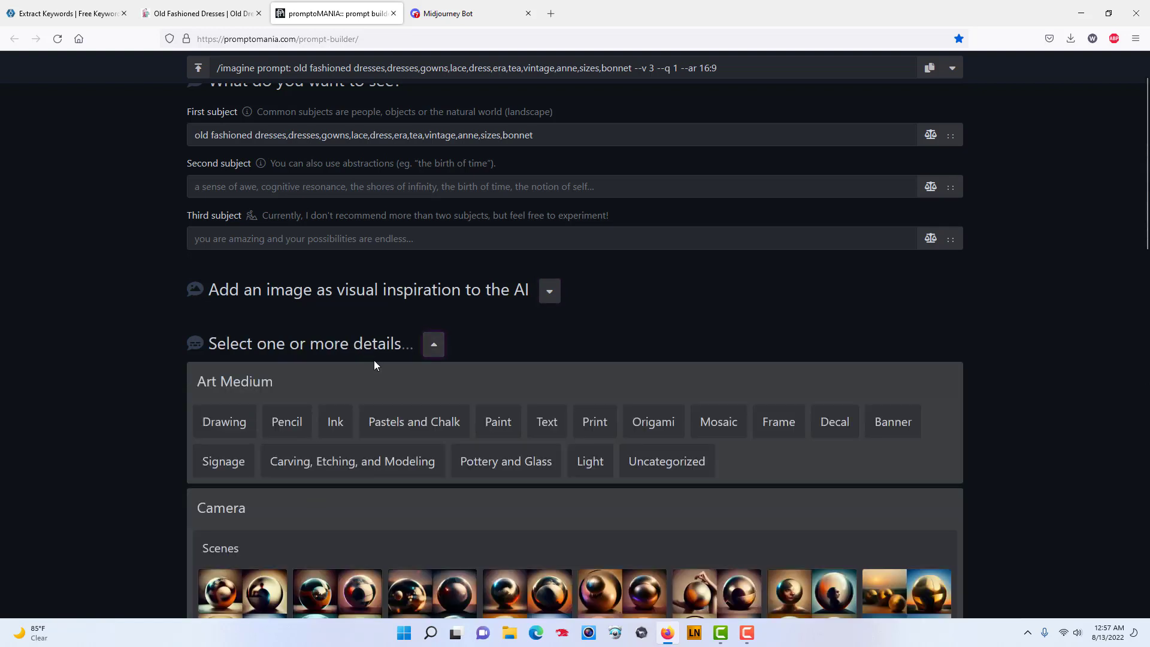
scroll(372, 362, "down", 1)
scroll(251, 395, "down", 2)
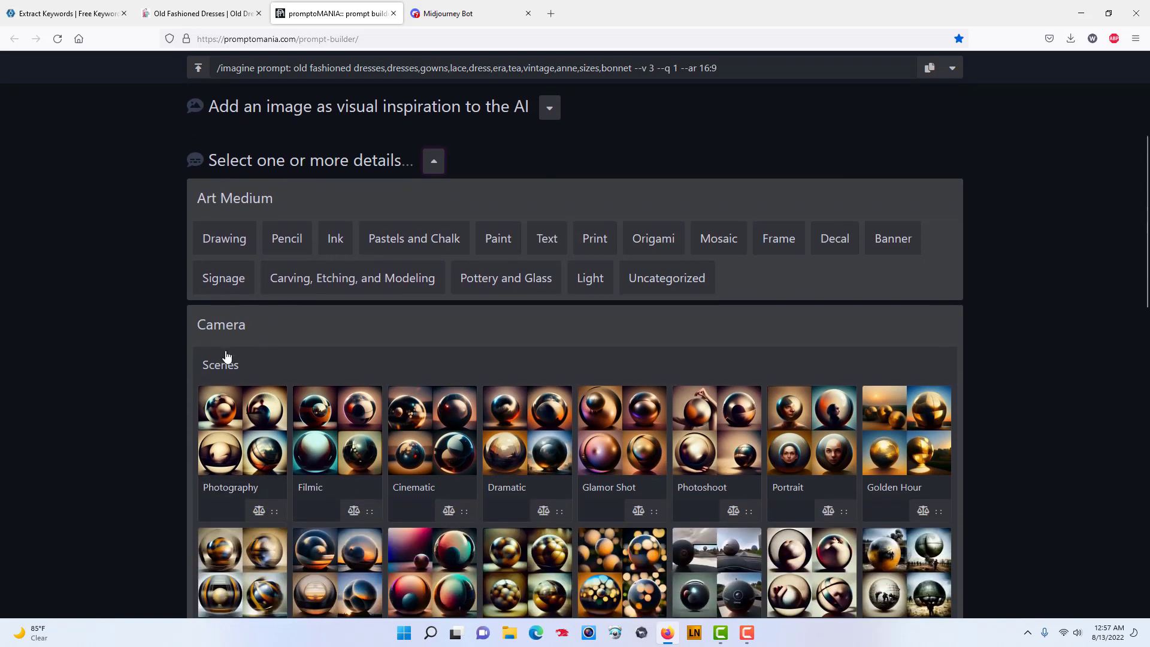
left_click(219, 327)
left_click(220, 327)
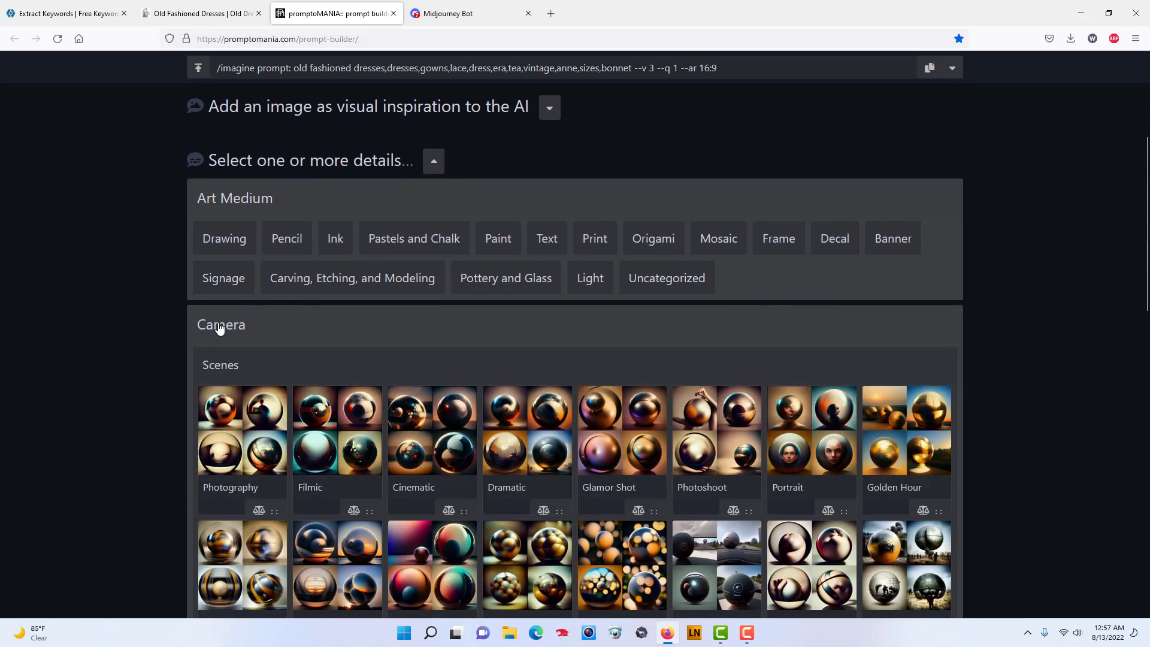
scroll(252, 393, "down", 1)
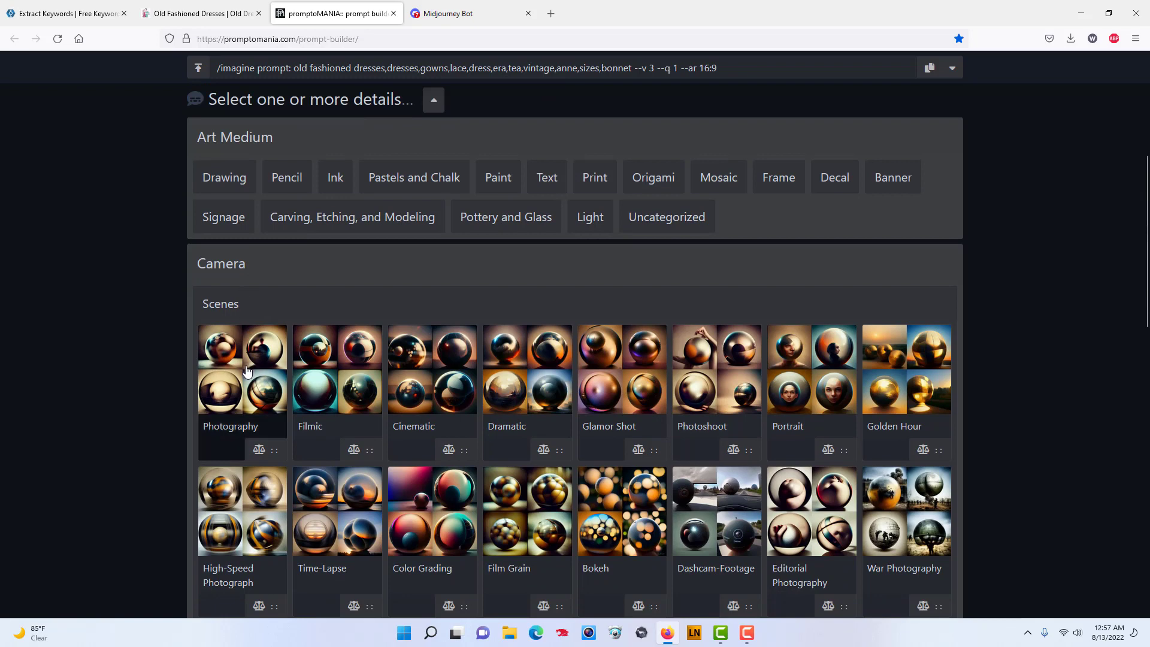
left_click(245, 371)
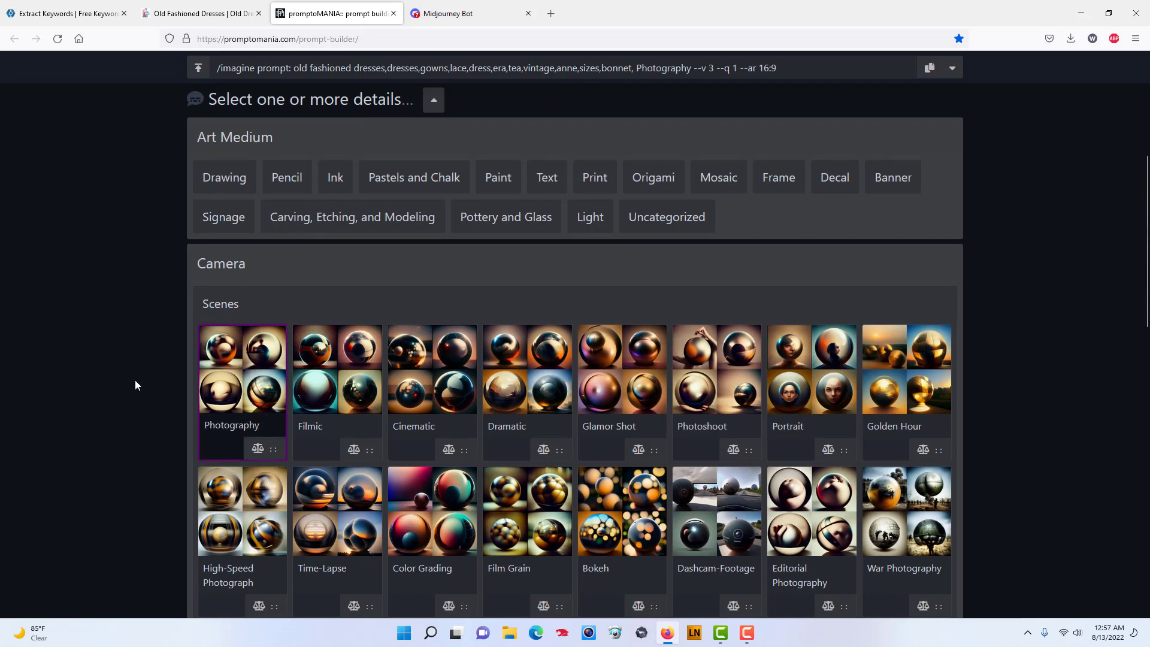
left_click(203, 391)
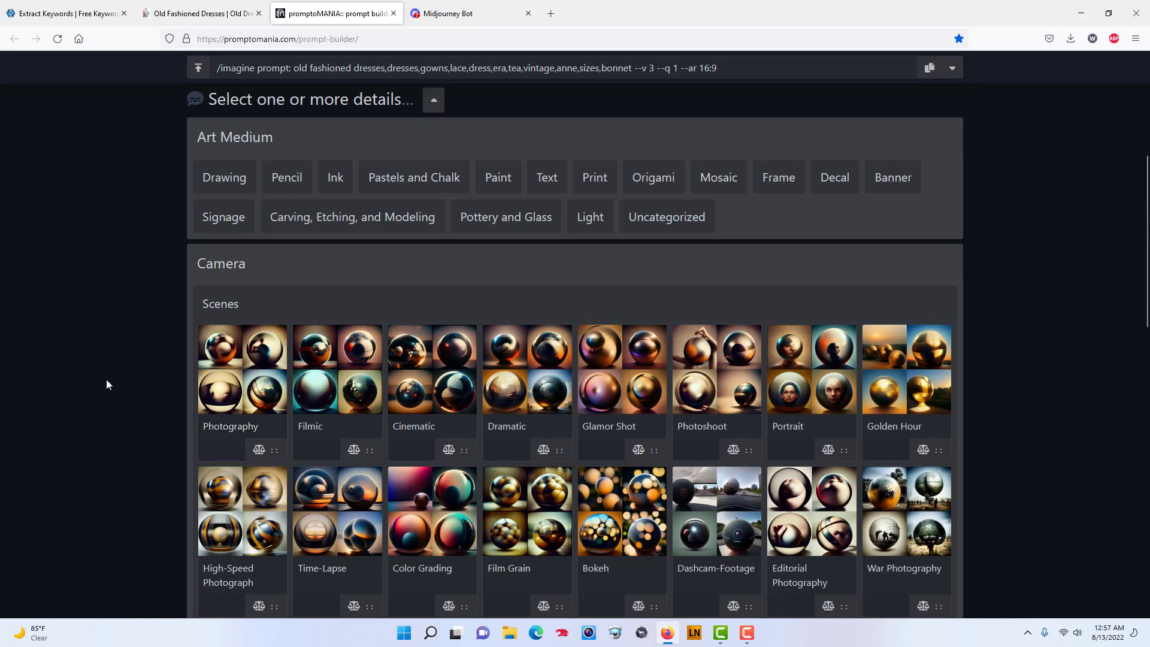
left_click(213, 386)
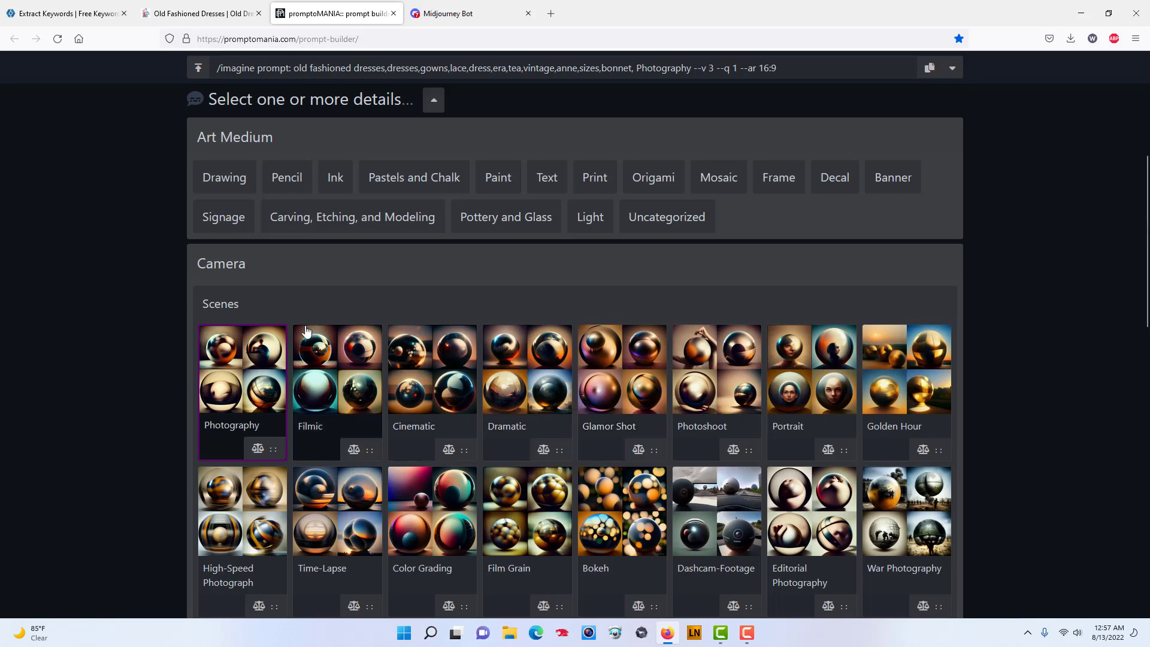
left_click(225, 270)
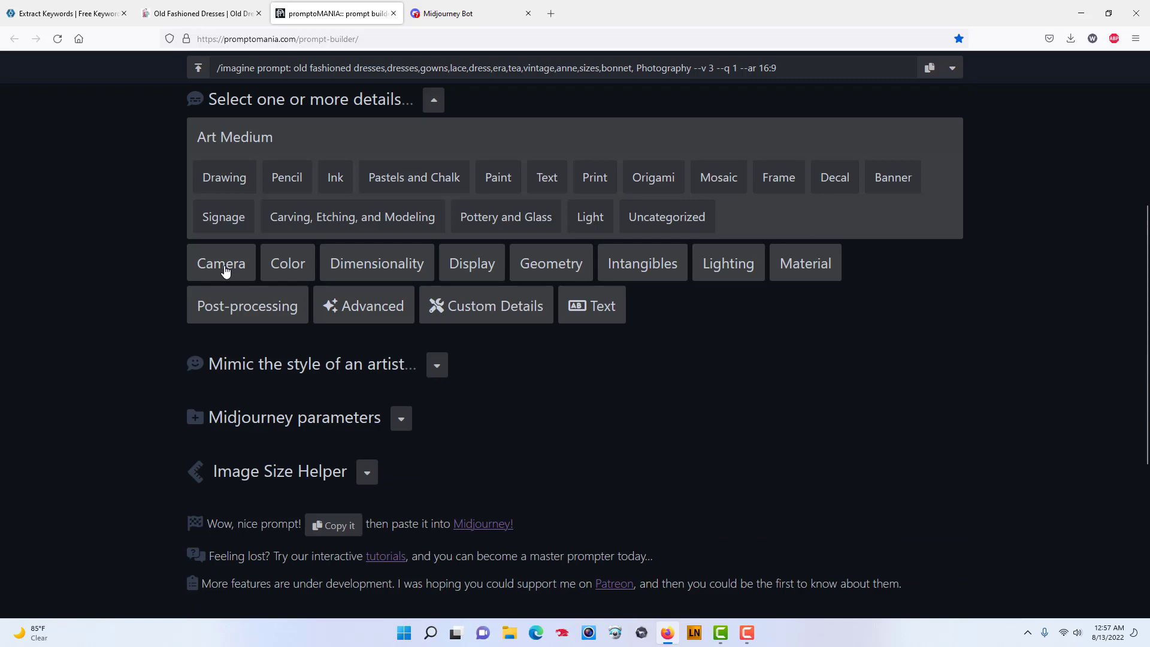
left_click(430, 102)
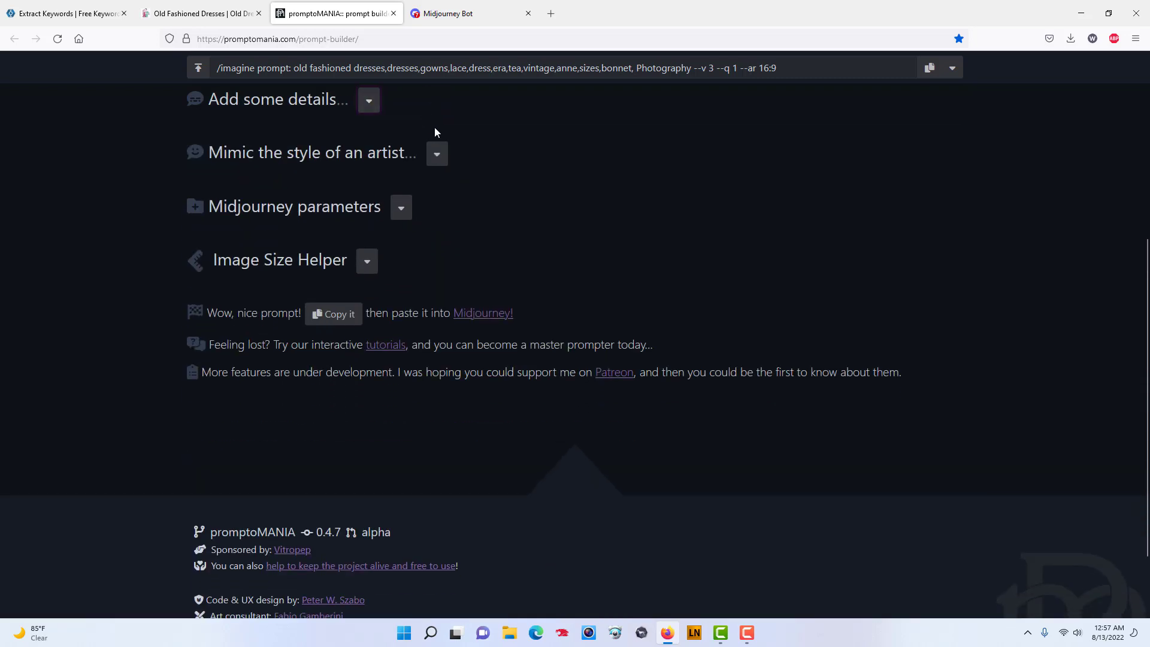
Add Camille Corot as the artist style to mimic and collapse the art styles section
left_click(438, 152)
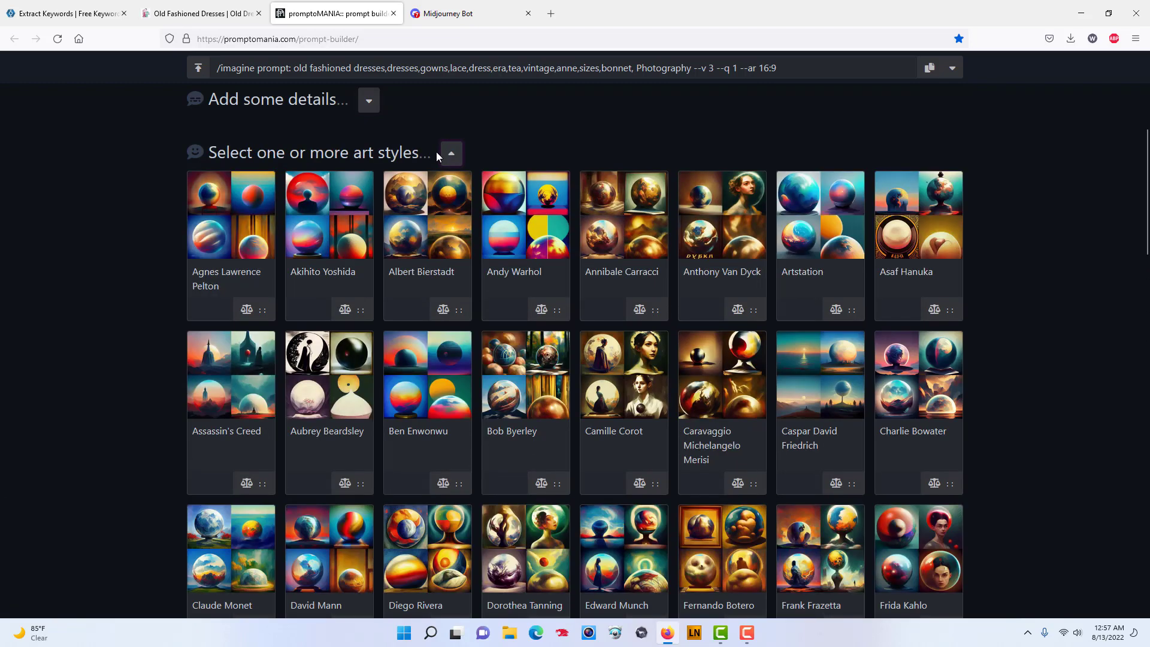
left_click(616, 388)
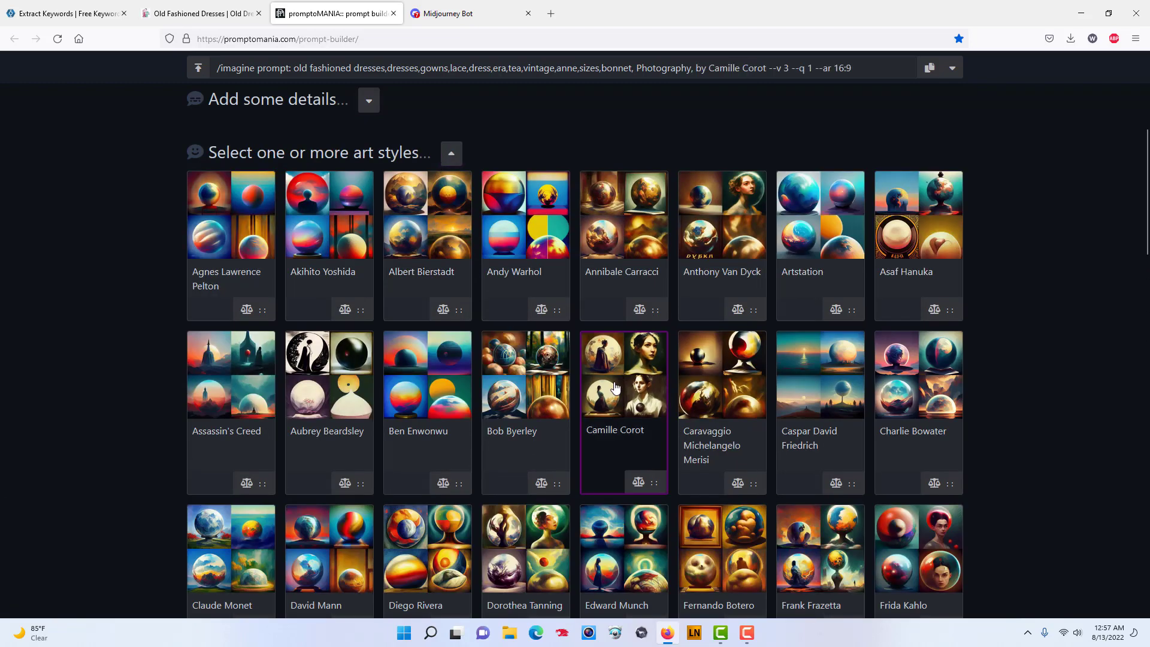
left_click(451, 155)
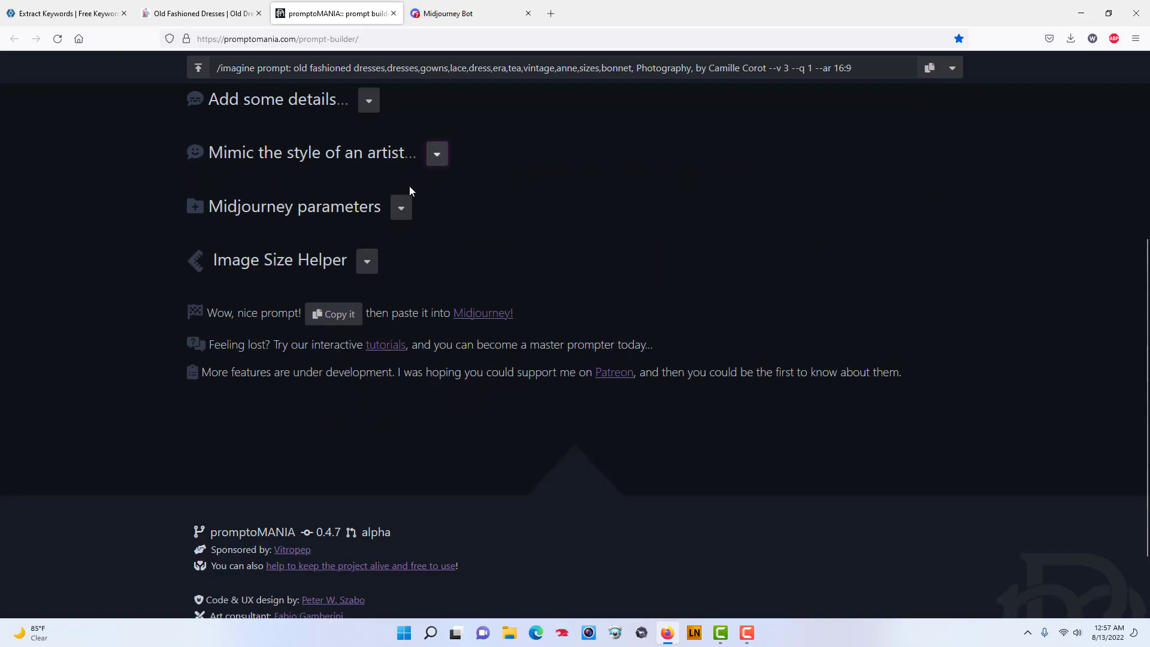
Check the Image Size Helper presets and copy the prompt with Photography, by Camille Corot and --ar 16:9
left_click(367, 263)
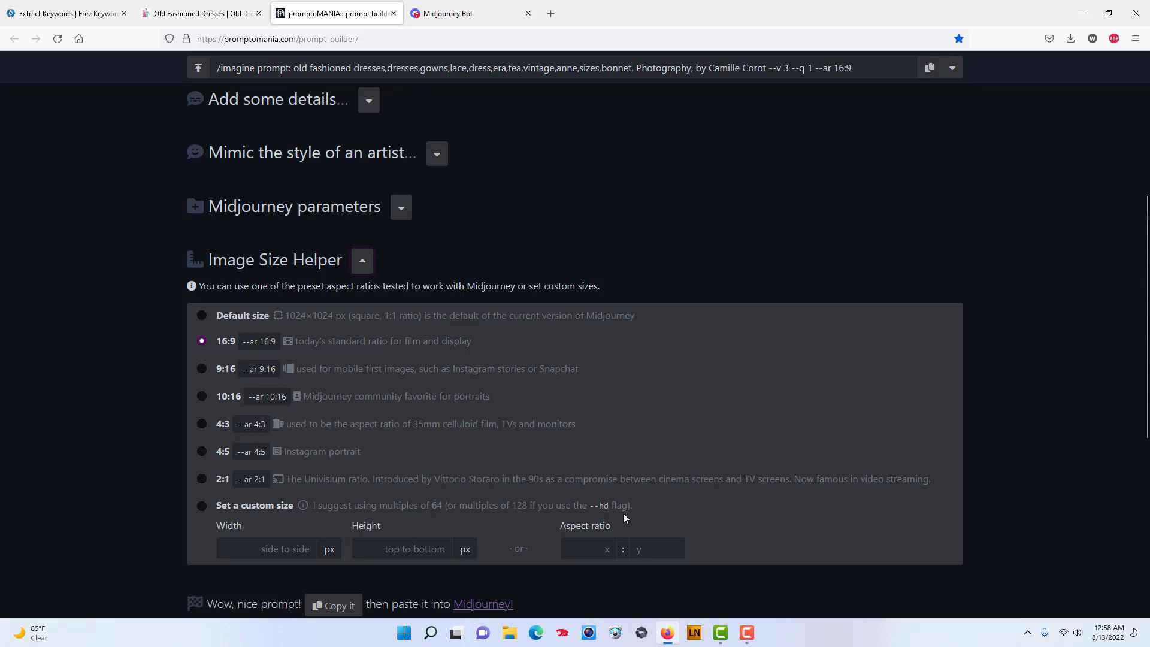
left_click(362, 264)
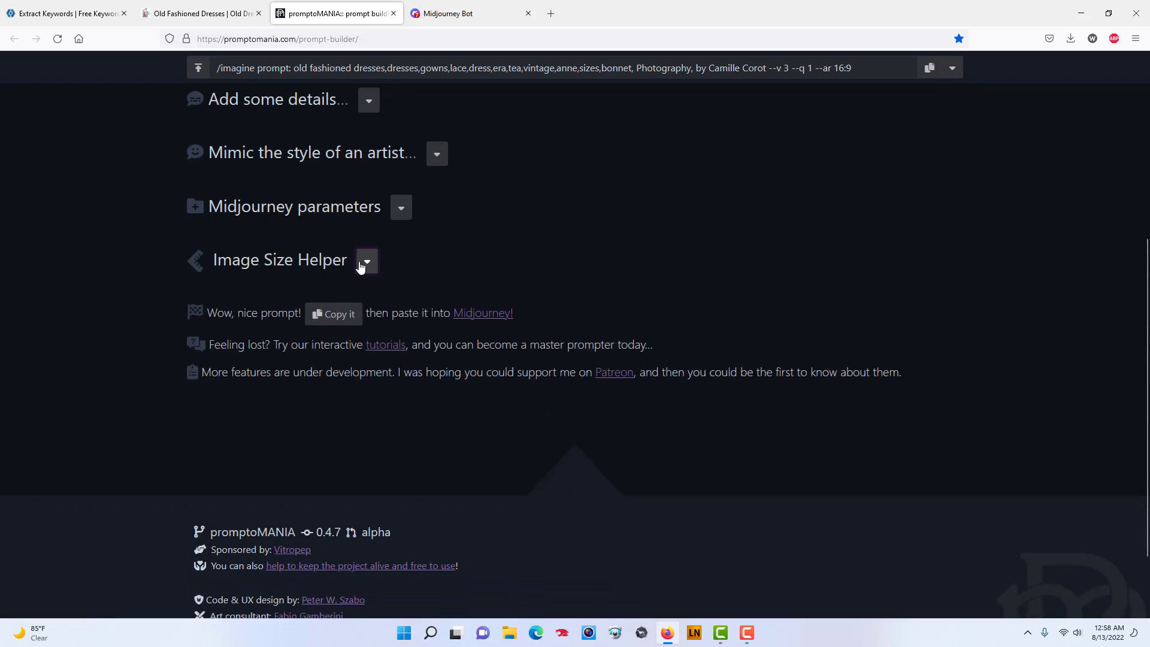
left_click(340, 314)
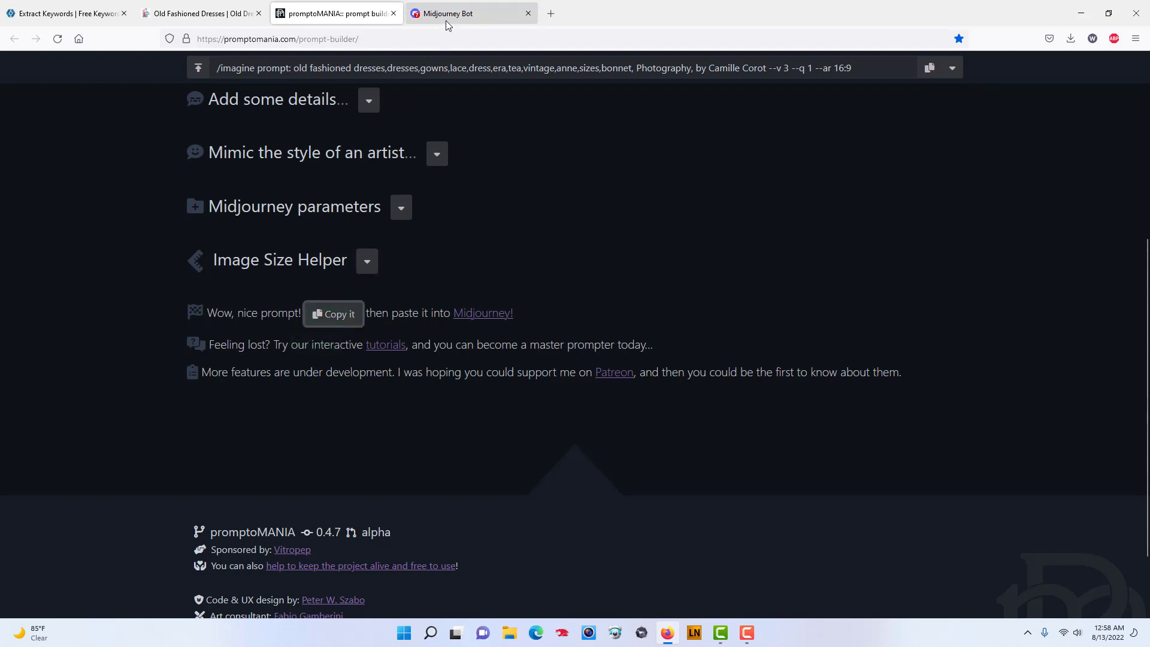
Switch to the Midjourney Bot chat in Discord, submit the copied Photography, by Camille Corot prompt, and reroll the resulting image grid
left_click_drag(685, 72, 835, 67)
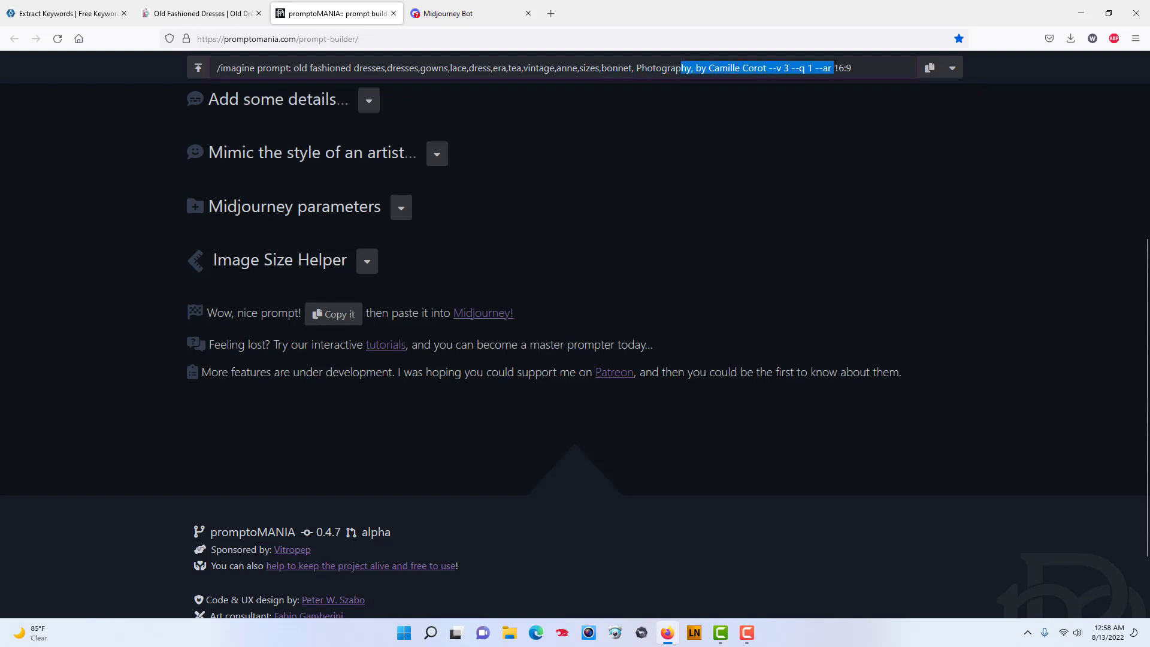
left_click(483, 16)
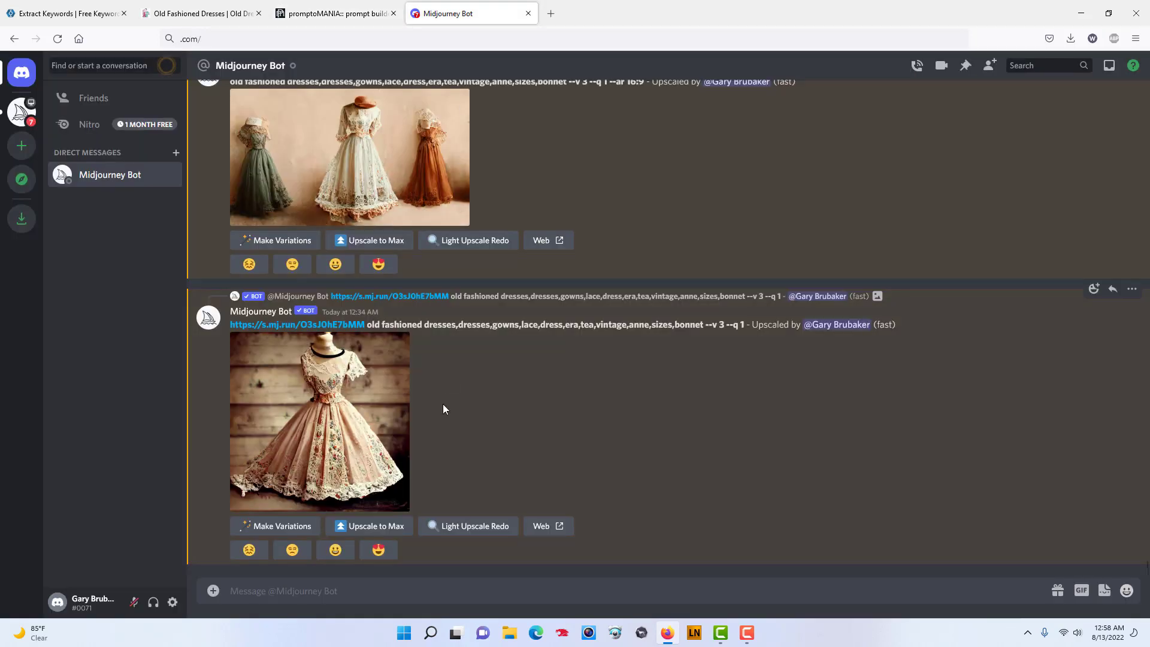
left_click(398, 584)
key("ctrl+v")
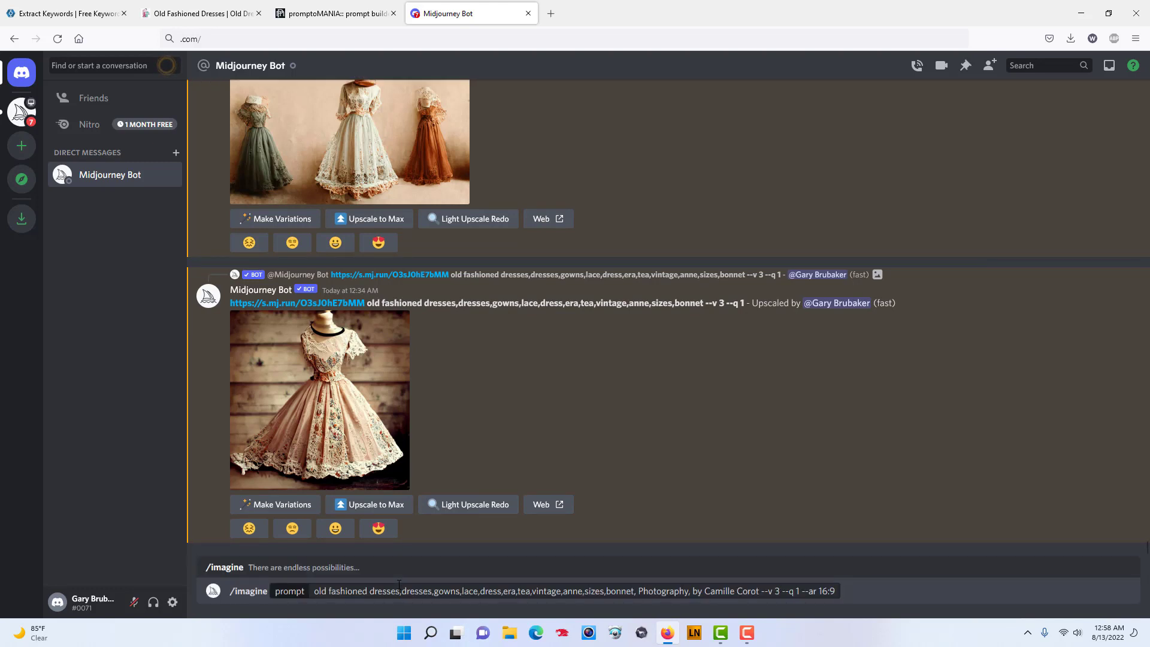
key("Return")
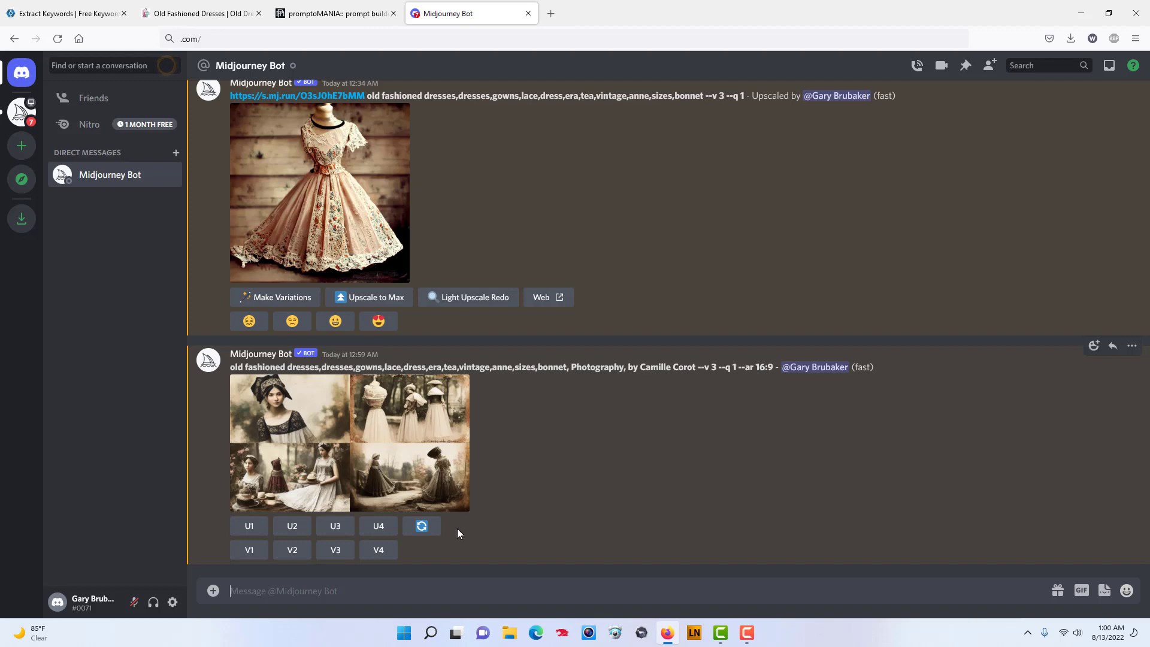
left_click(425, 526)
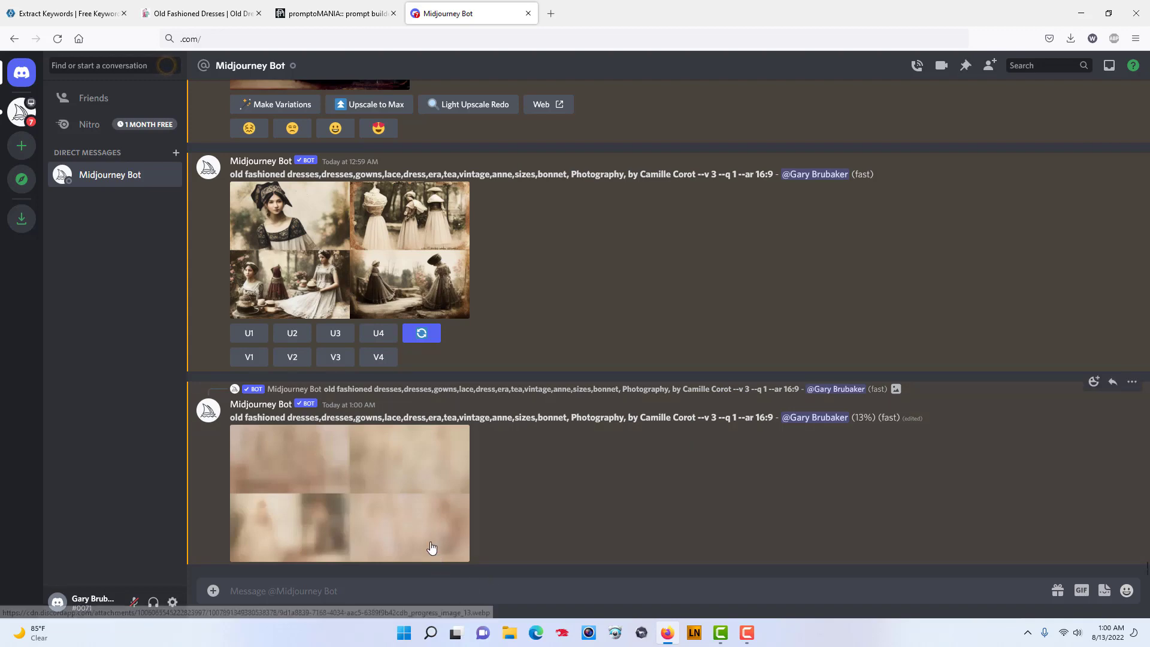
left_click(418, 595)
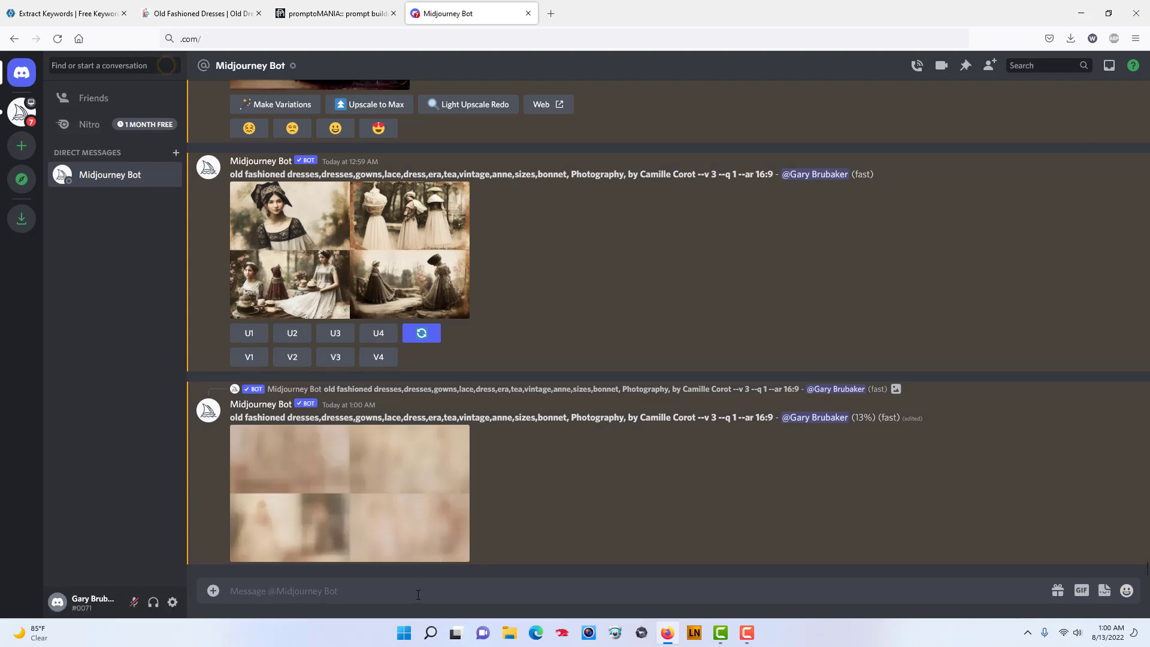
key("ctrl+v")
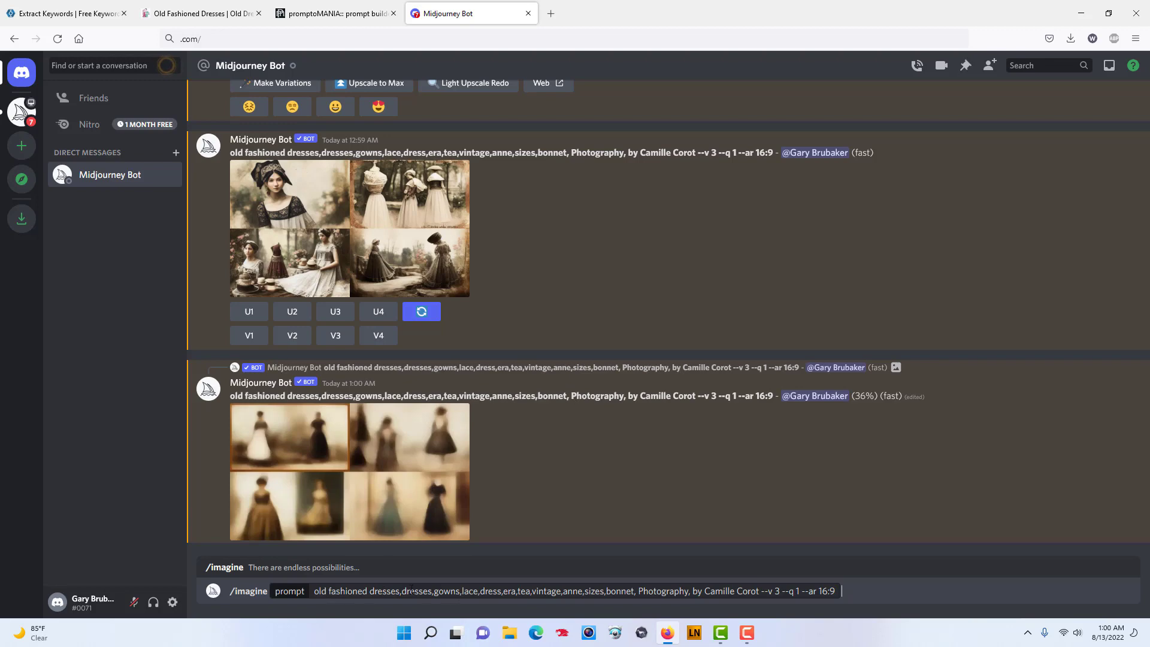
left_click(405, 591)
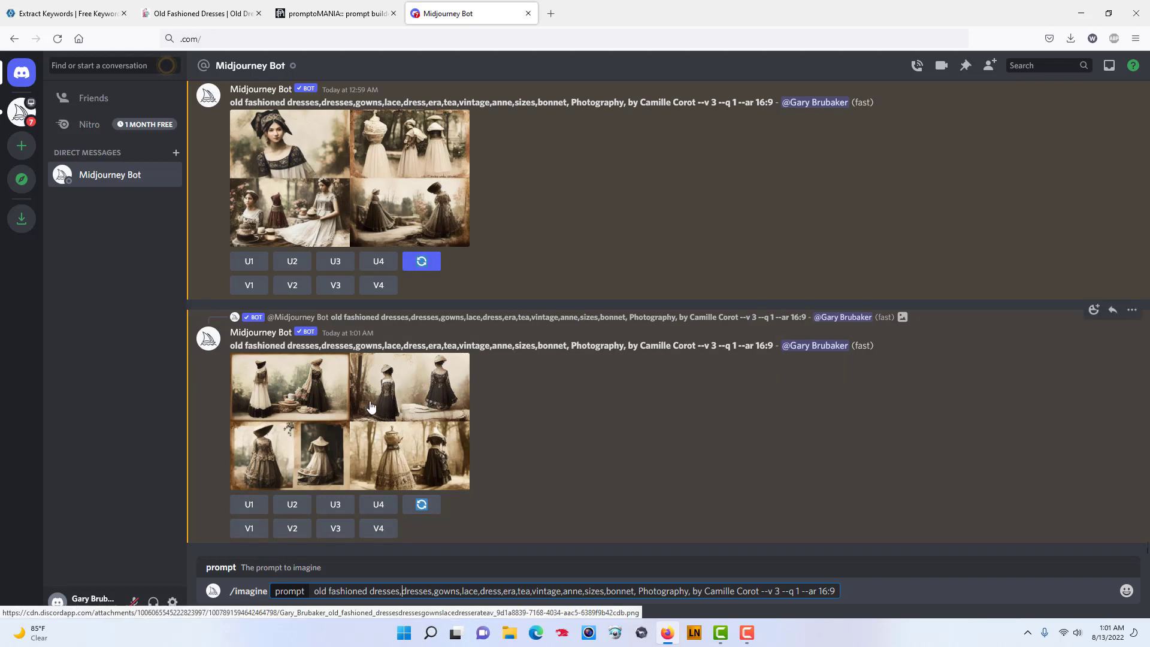
Enlarge the rerolled grid to compare the four images and upscale the fourth one
left_click(348, 398)
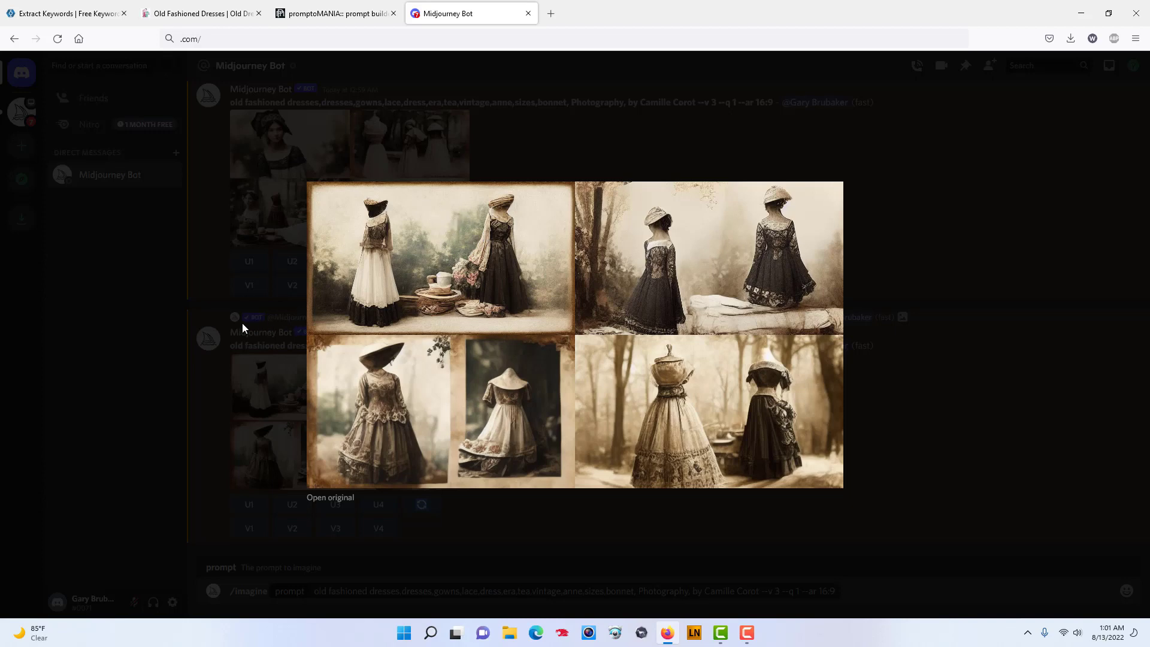
left_click(221, 314)
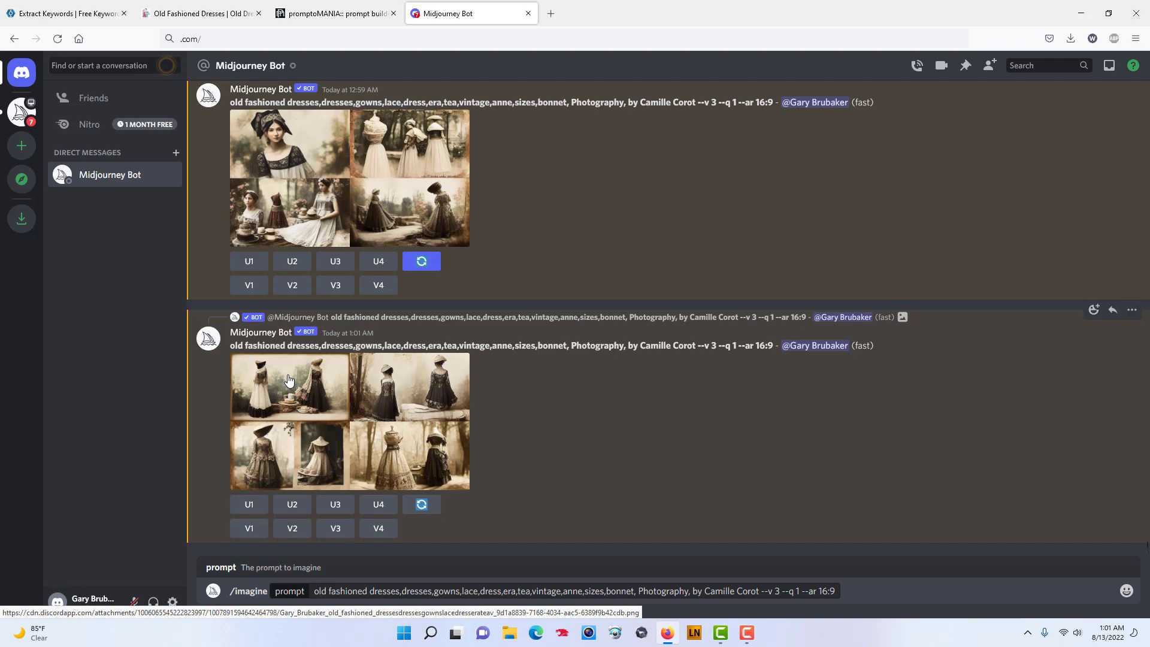
left_click(288, 379)
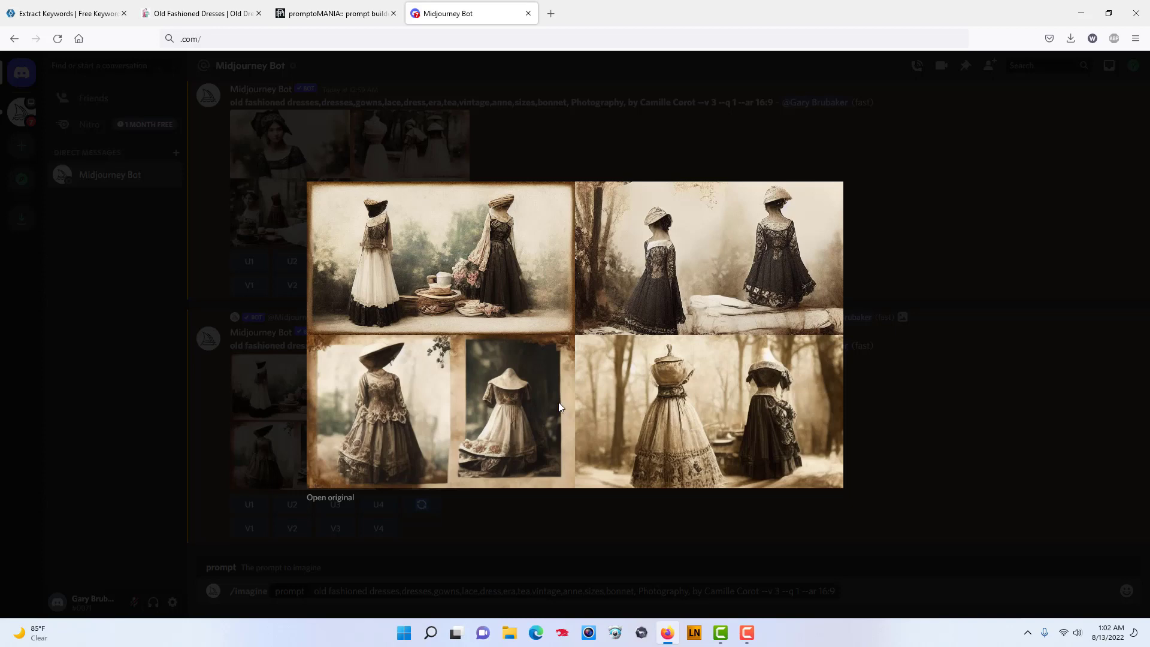
left_click(255, 331)
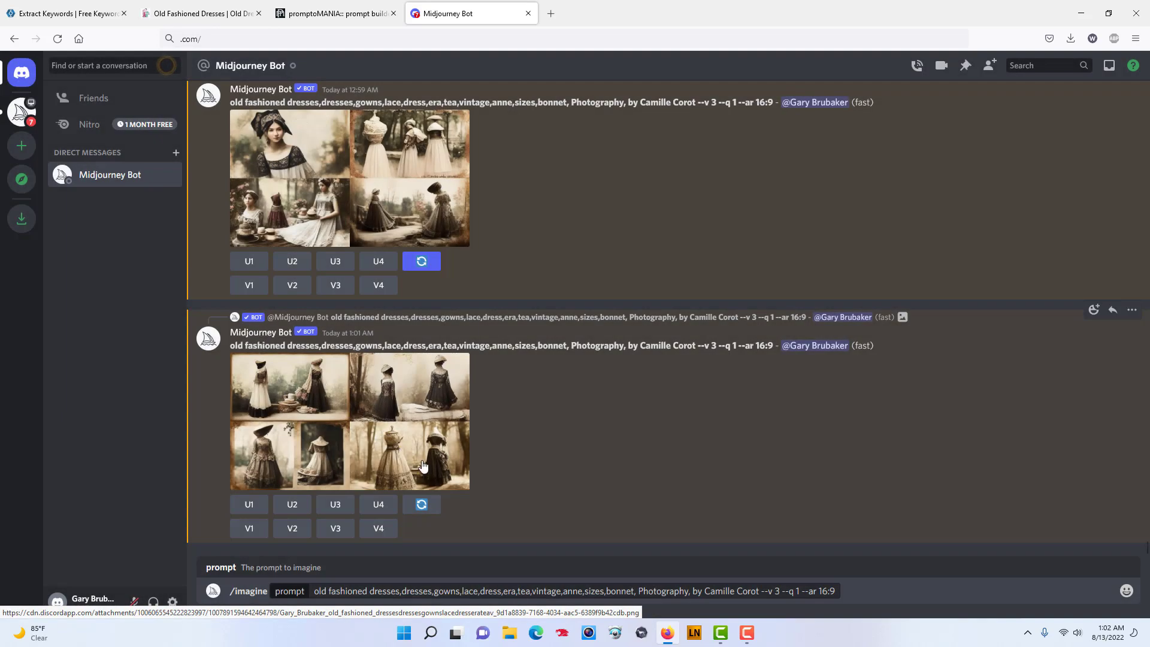
left_click(384, 506)
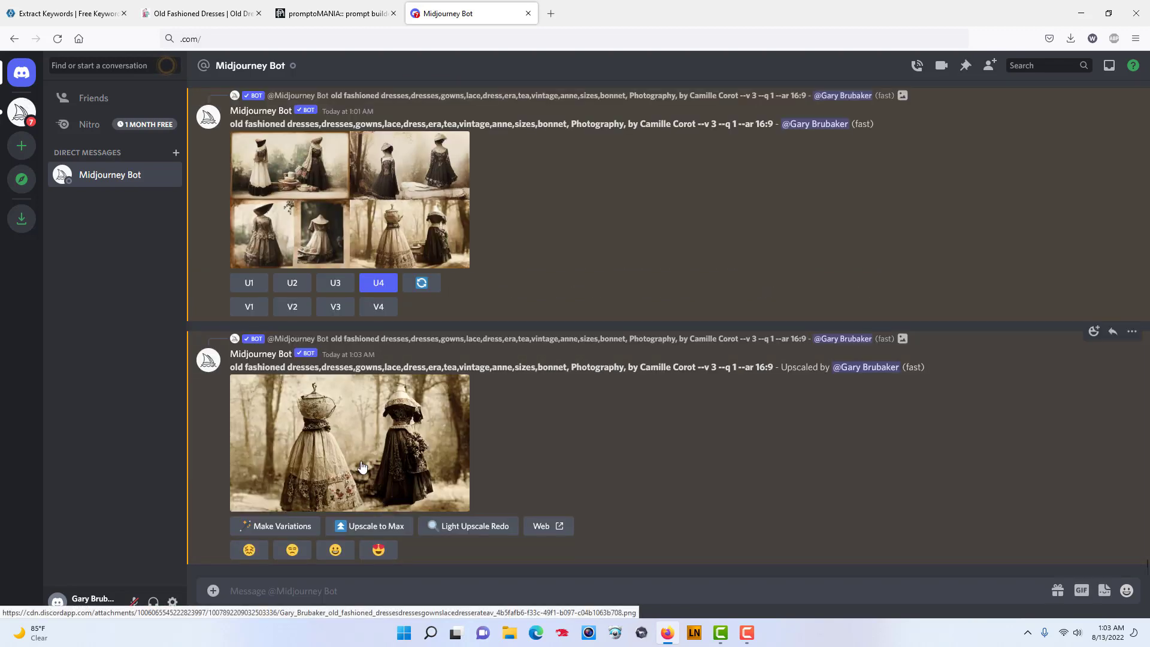
Open the upscaled image of the two dresses in its original size, inspect it zoomed in, and return to the Midjourney Bot chat
left_click(360, 419)
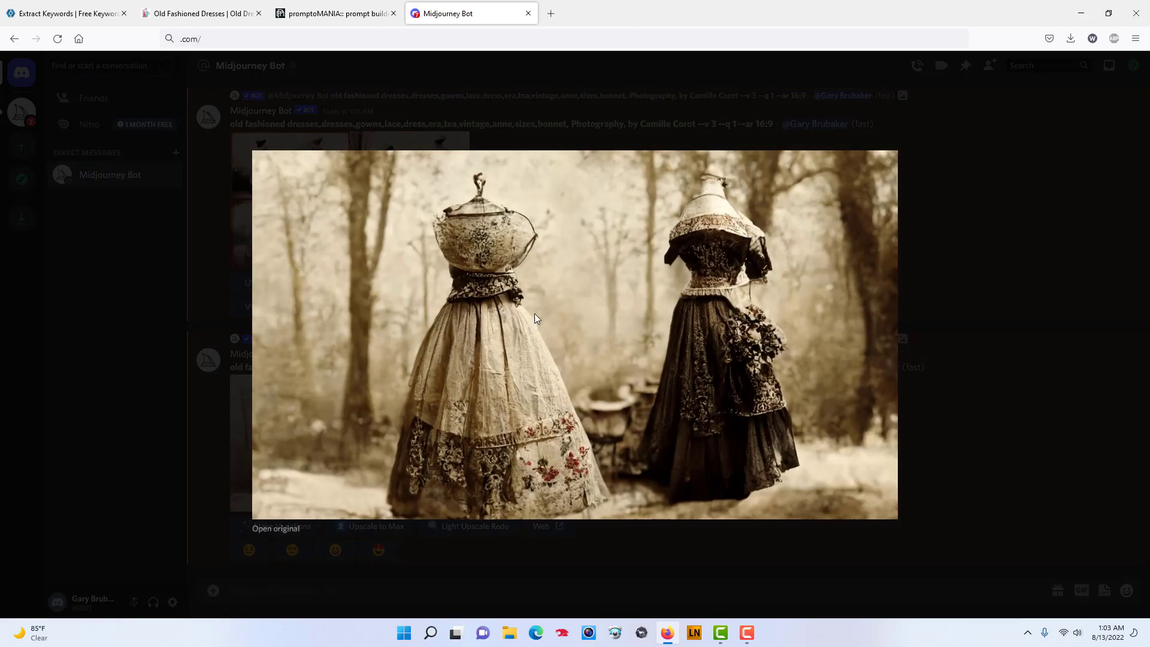
left_click(276, 530)
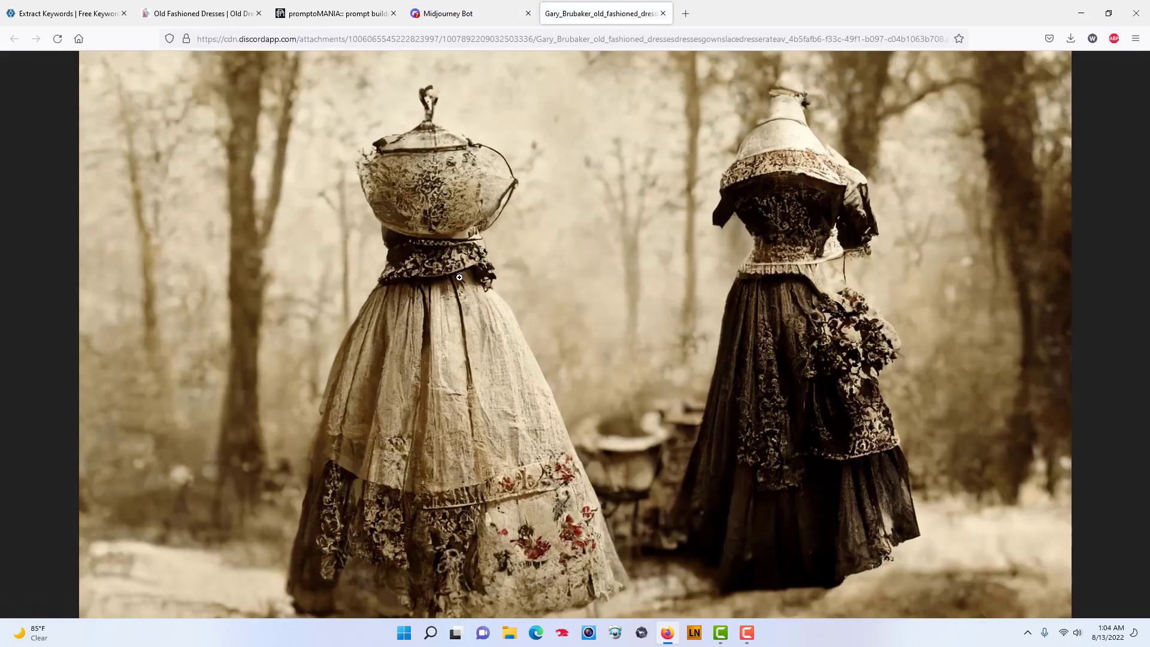
left_click(545, 254)
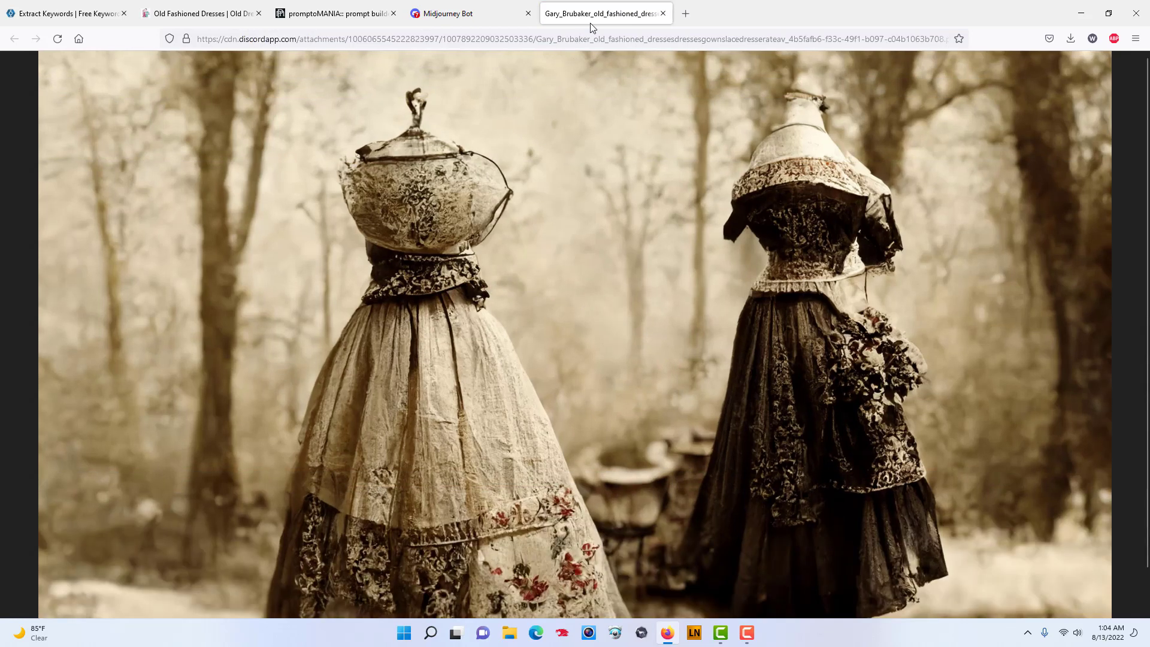
left_click(519, 198)
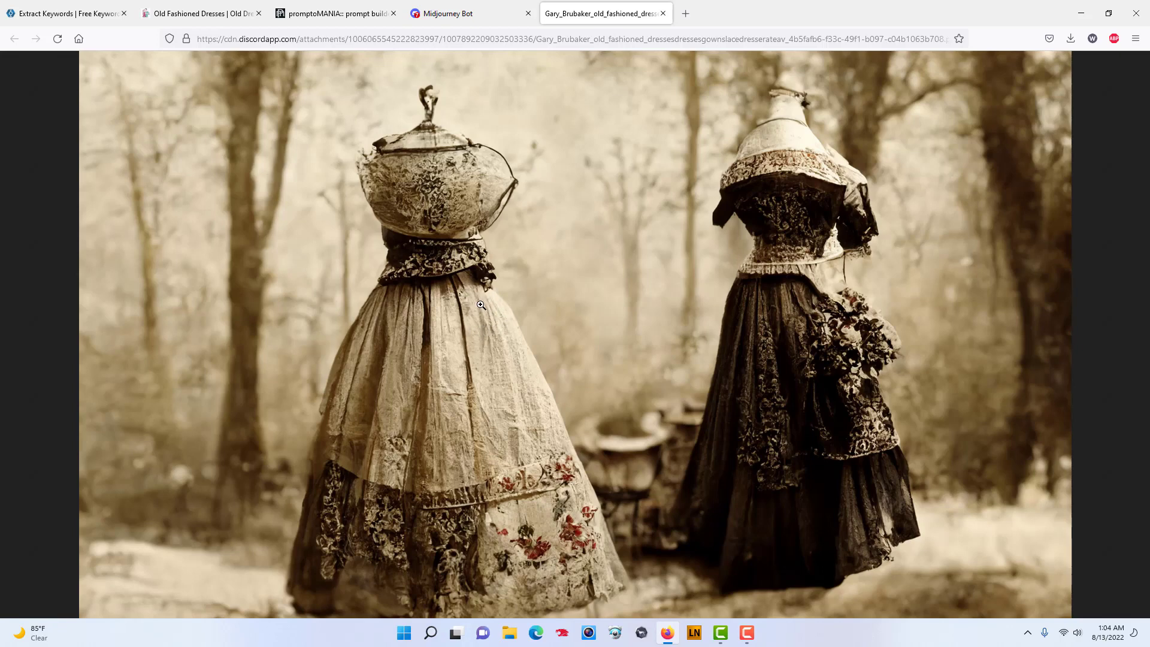
left_click(566, 164)
left_click(566, 163)
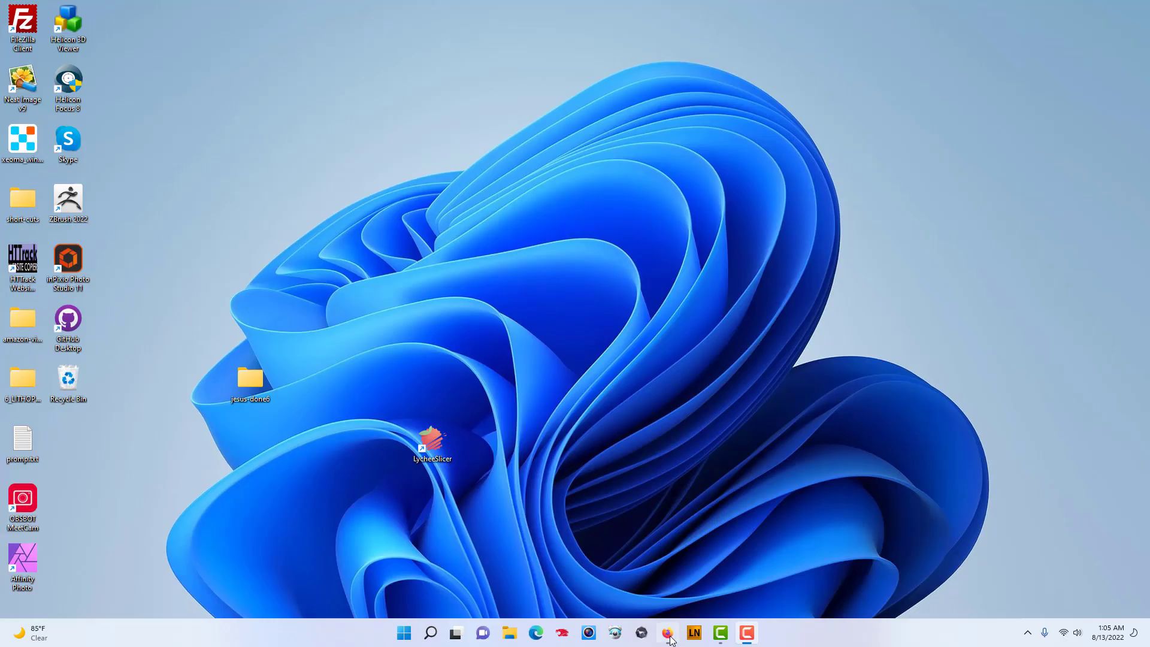
left_click(668, 634)
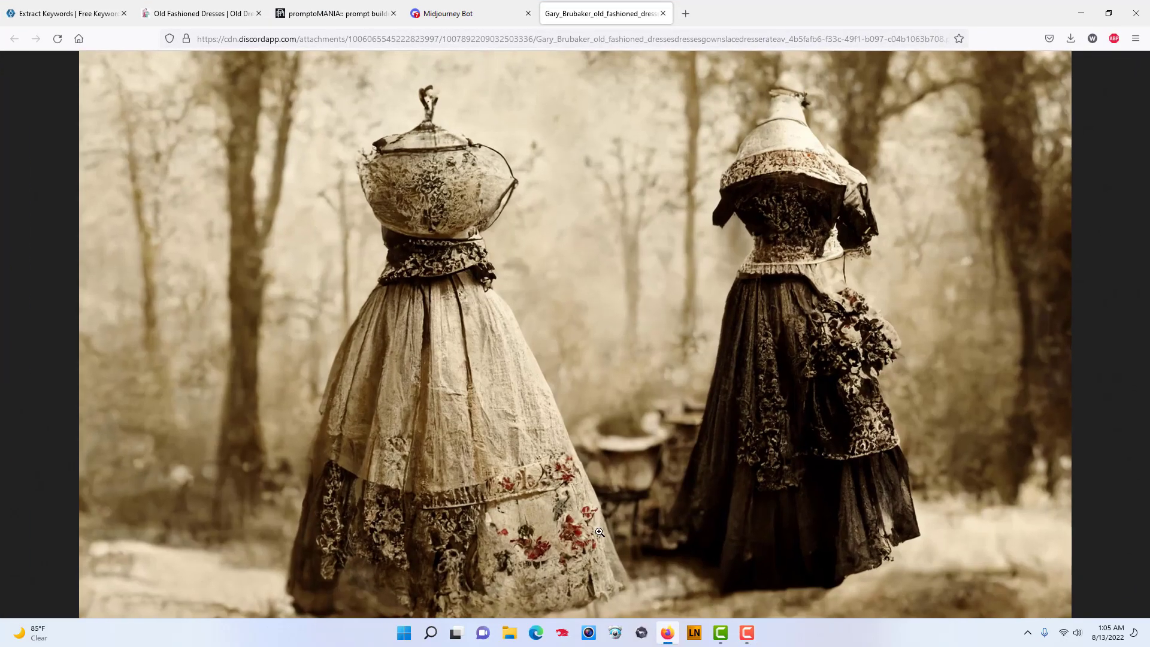
left_click(663, 13)
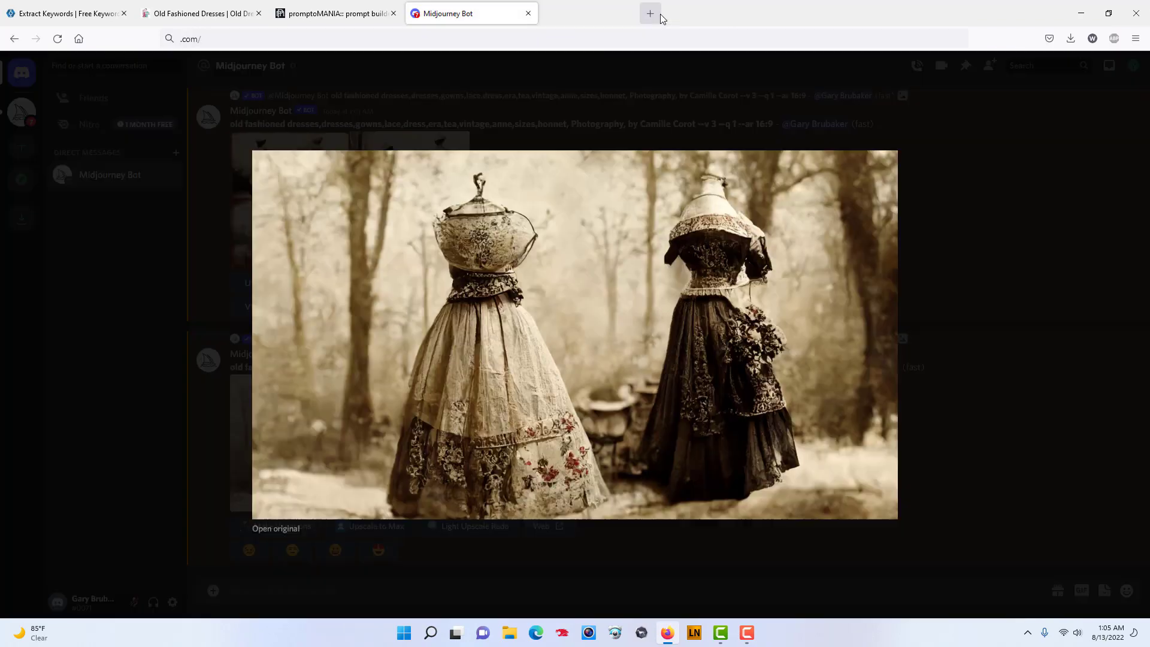
left_click(215, 207)
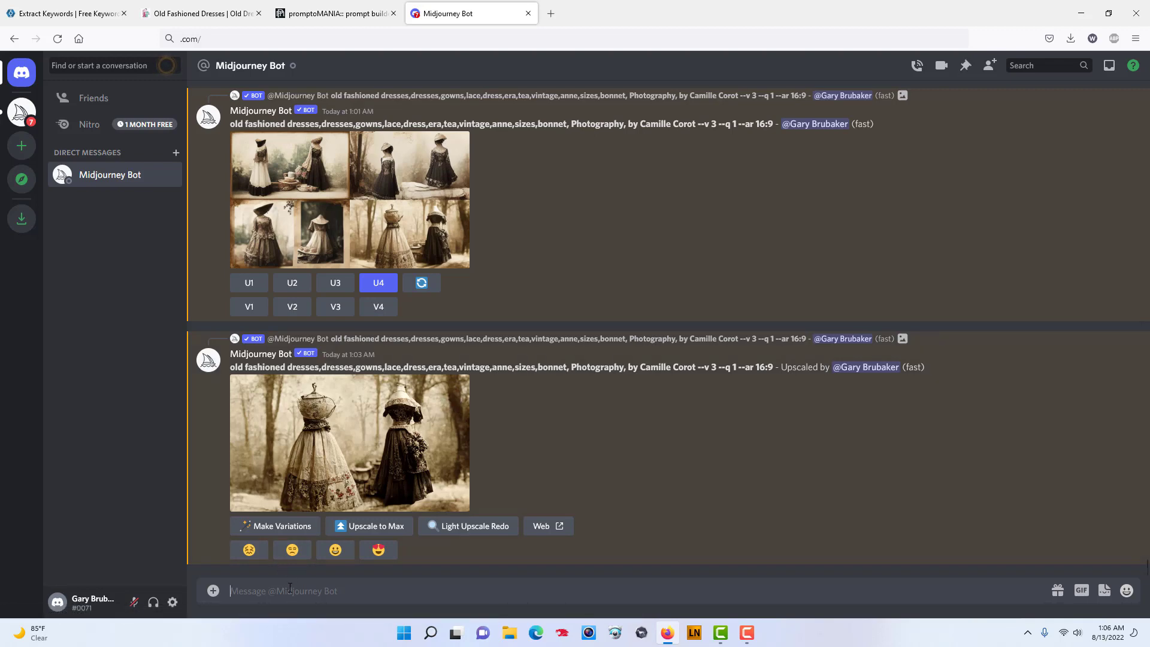
Submit the copied prompt again with "pink," inserted between "Photography," and "by Camille Corot"
key("ctrl+v")
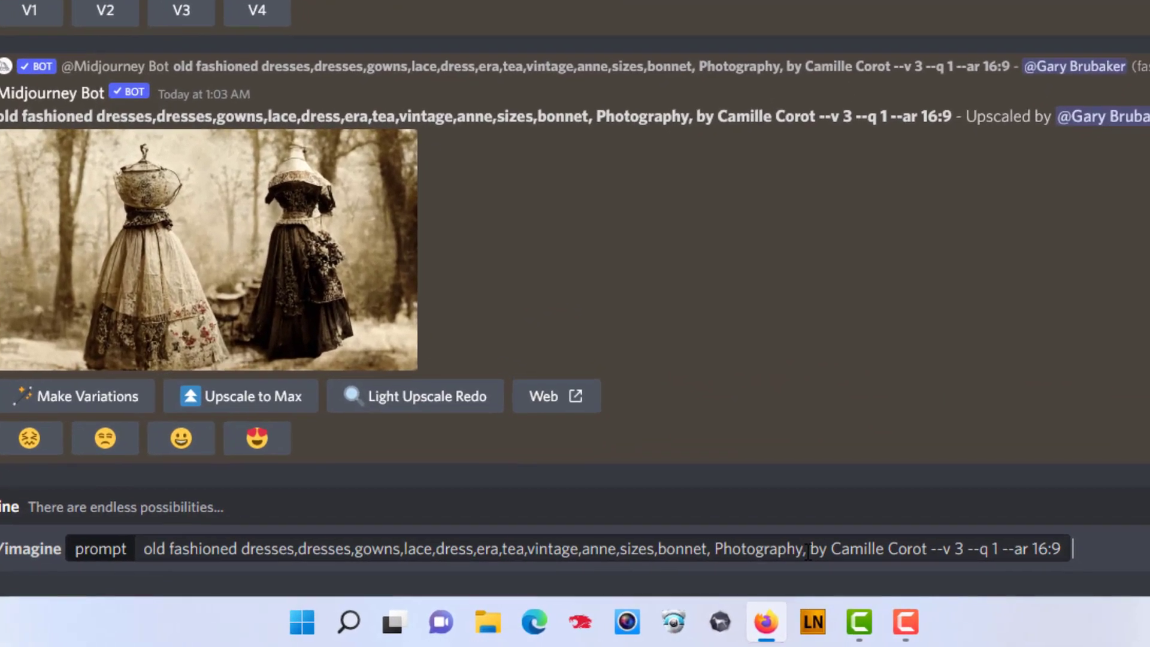
left_click(819, 554)
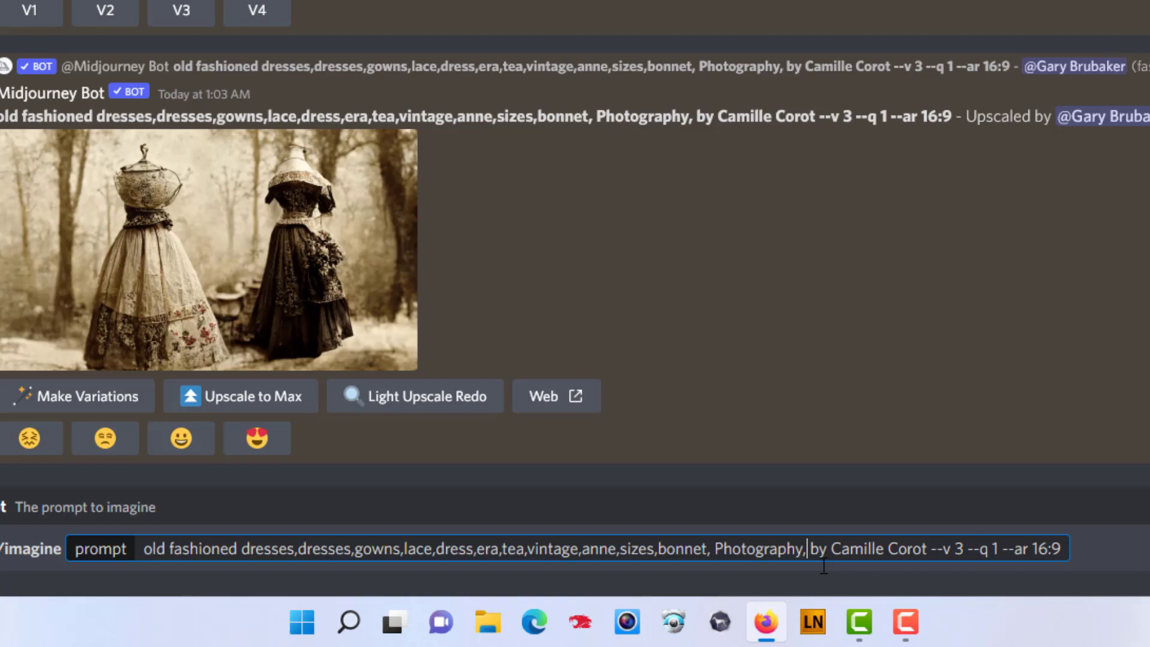
type("pink")
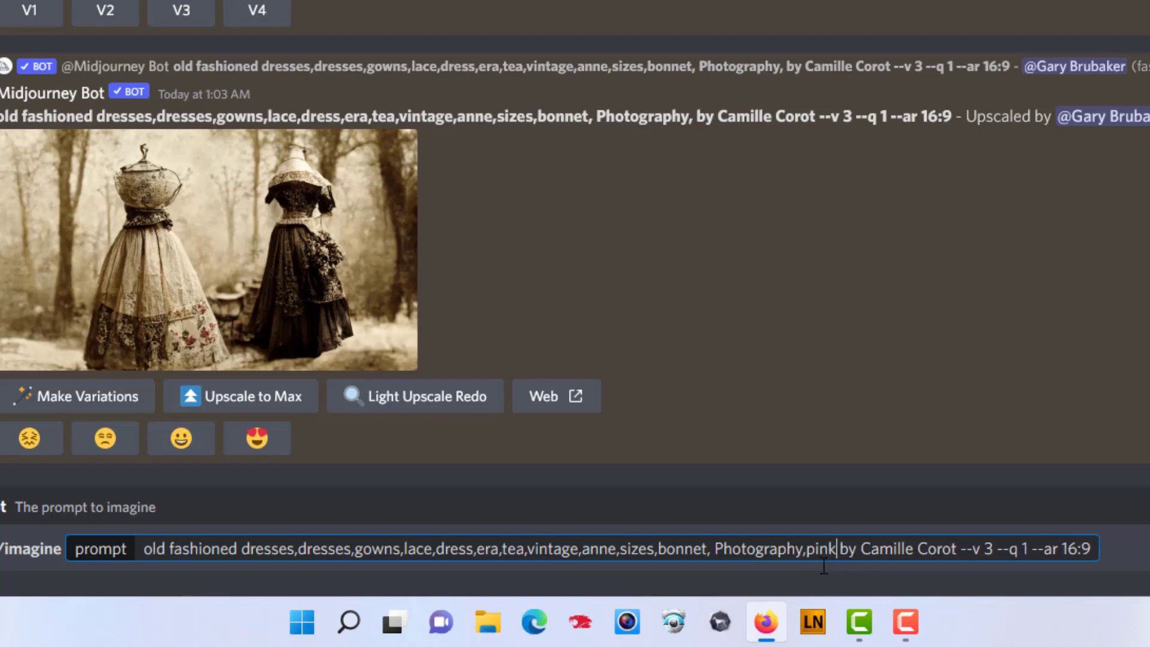
type(",")
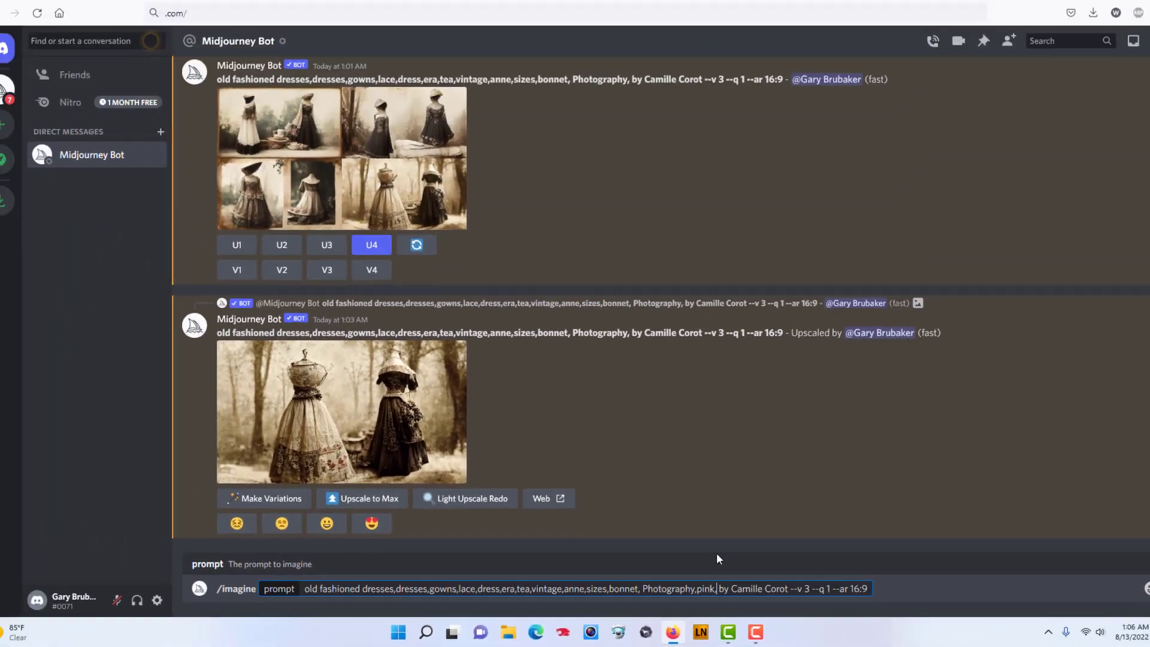
key("Return")
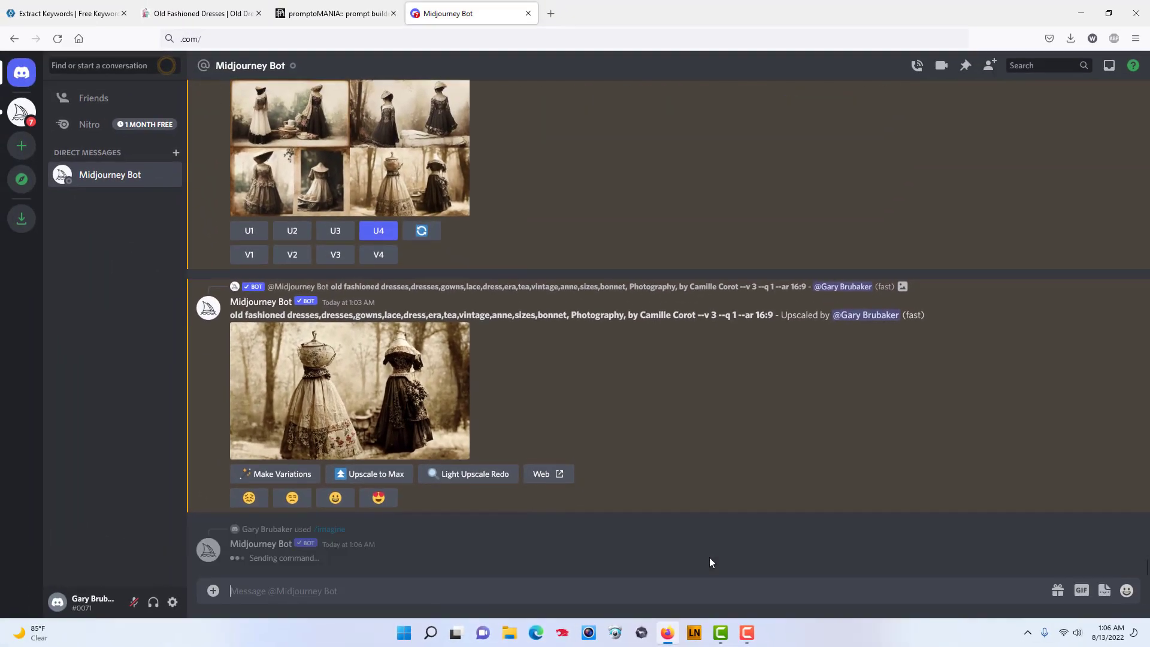